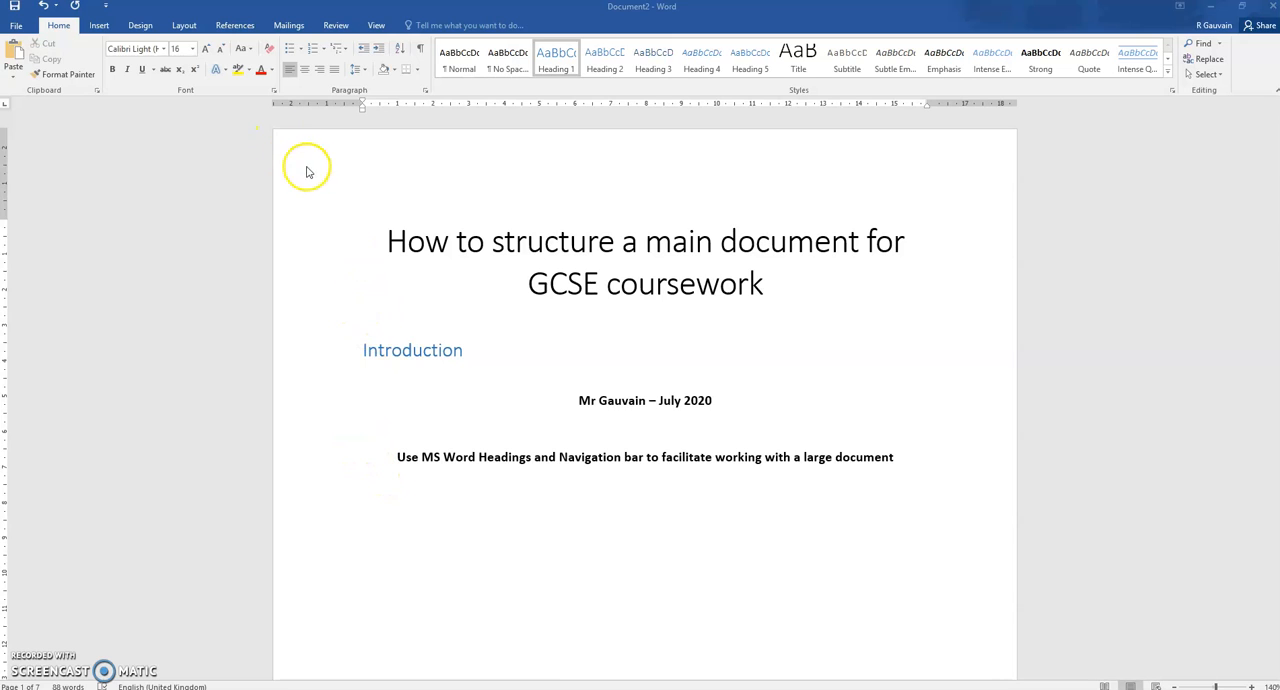
# Show the navigation pane and use it to jump to the Cycle 3, Cycle 2 and Introduction headings
pyautogui.click(372, 26)
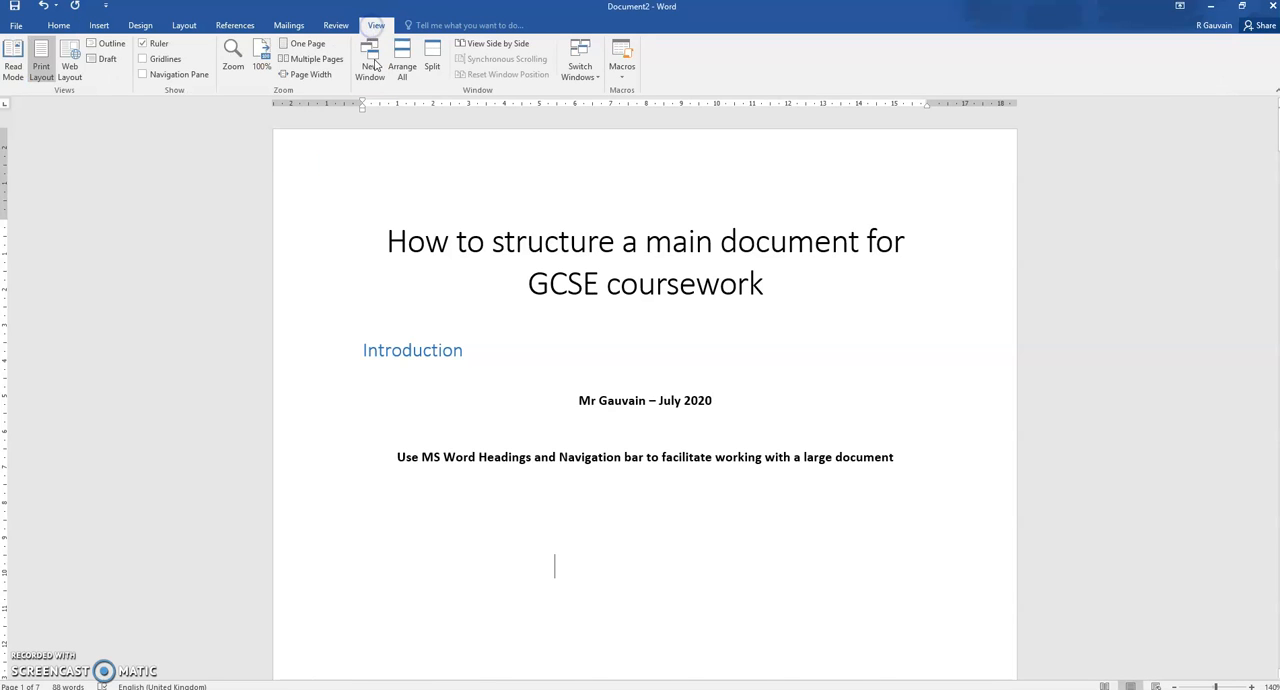
pyautogui.click(145, 76)
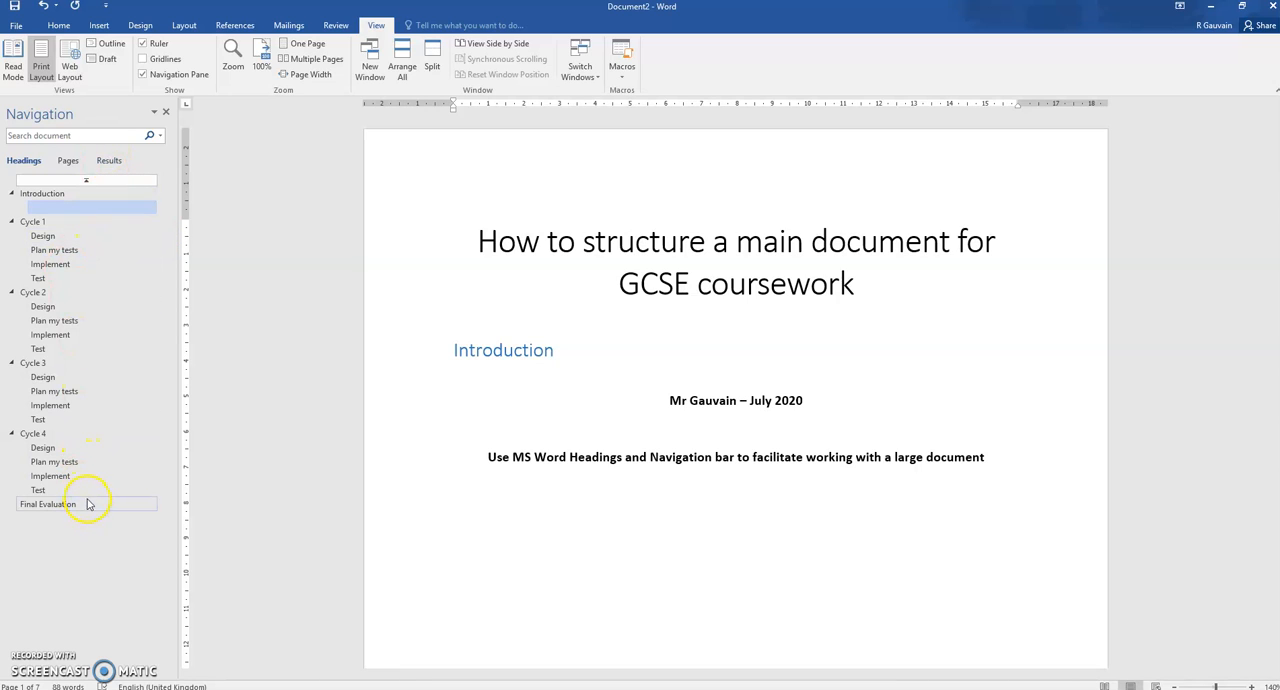
pyautogui.click(47, 363)
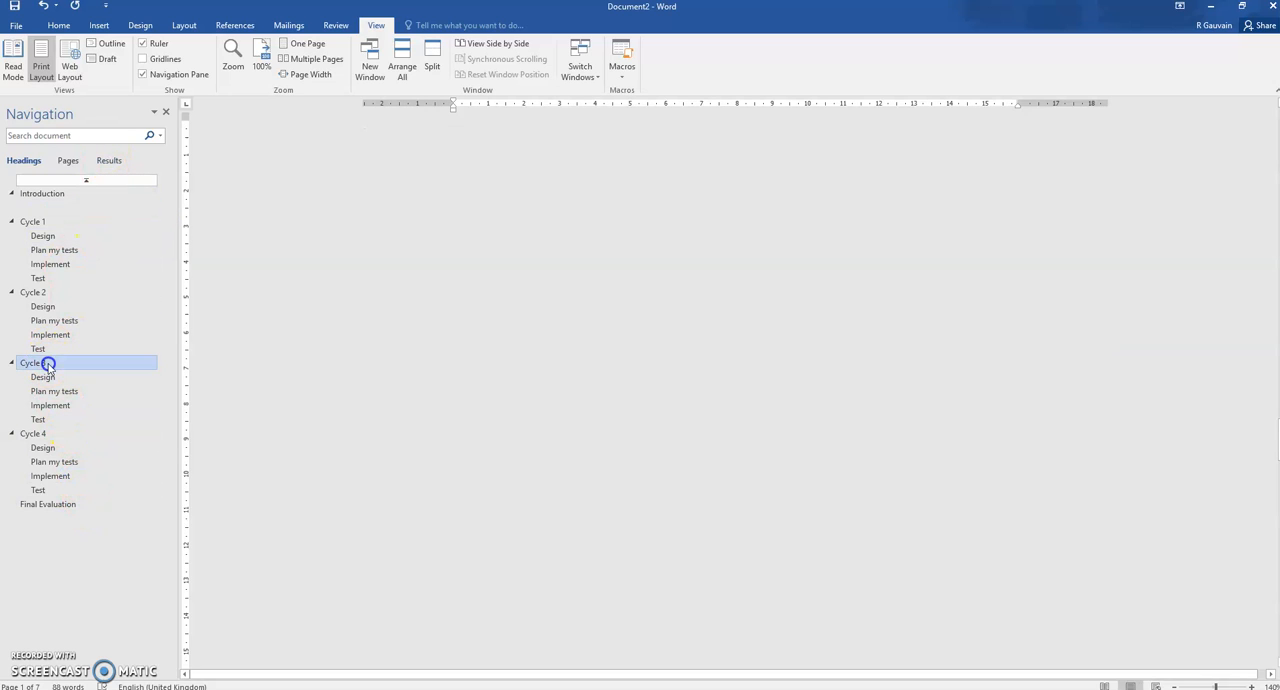
pyautogui.click(40, 294)
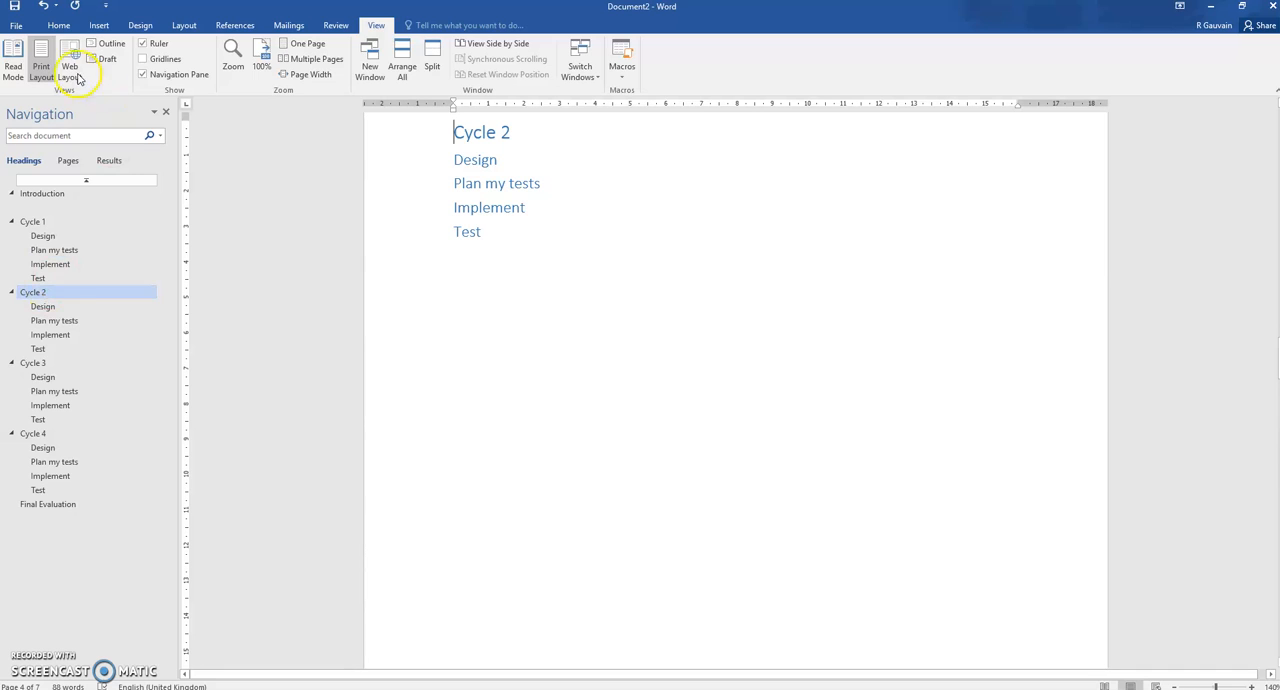
pyautogui.click(58, 25)
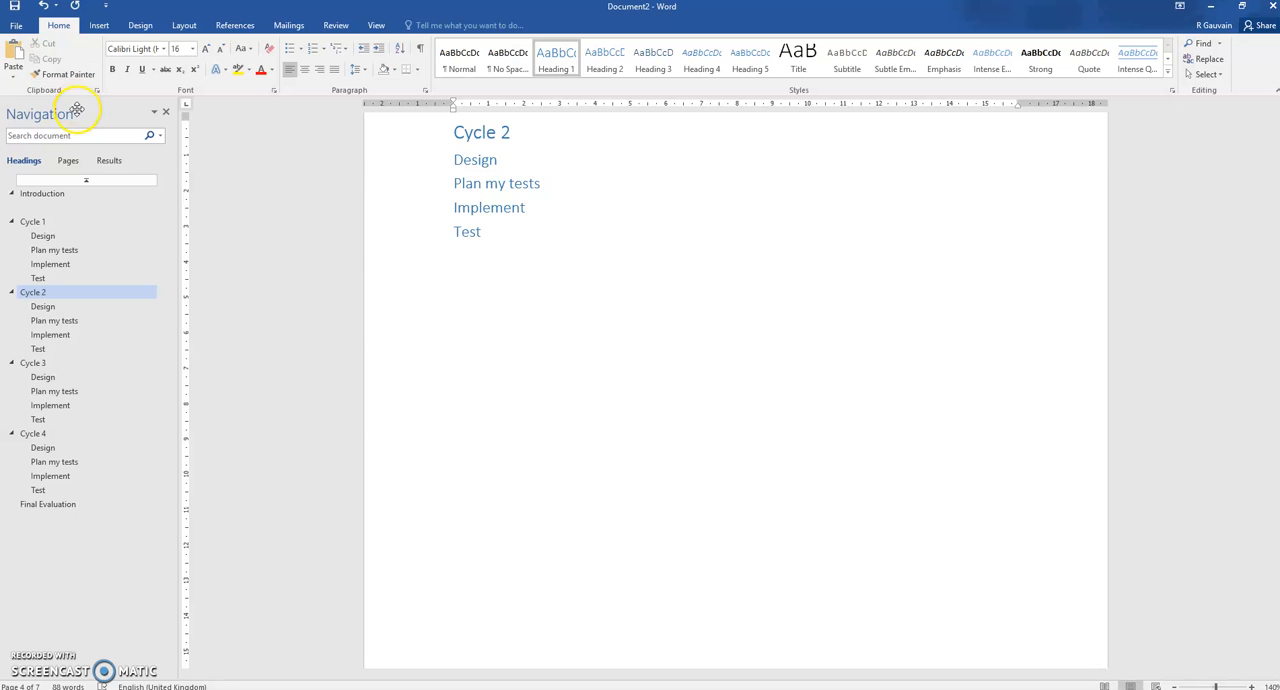
pyautogui.click(65, 195)
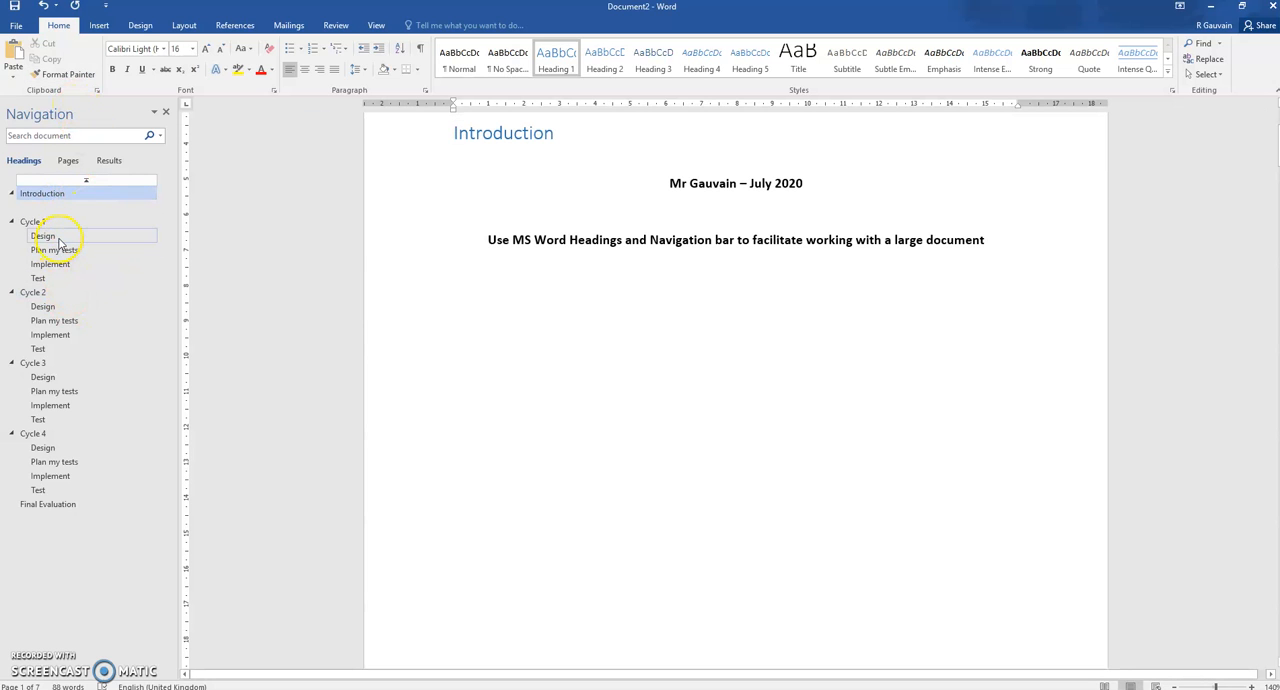
# Delete everything from the Design heading under Cycle 1 up to the Final Evaluation heading
pyautogui.click(45, 236)
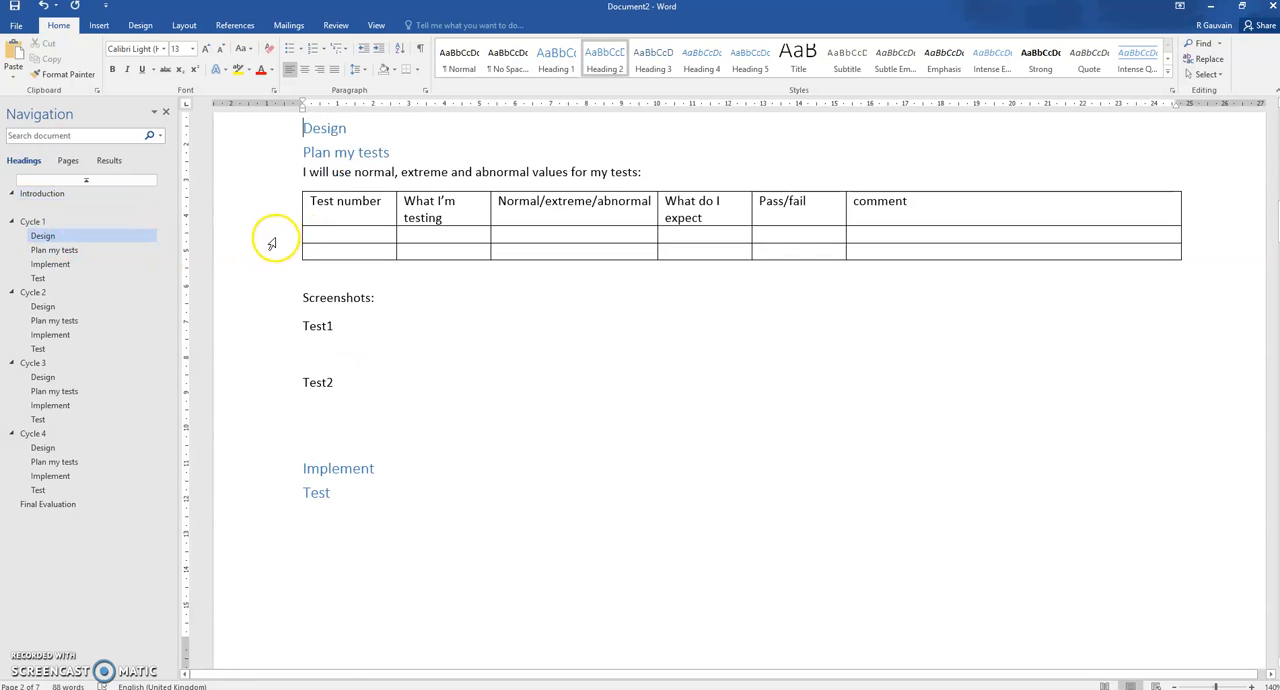
pyautogui.hotkey('ctrl', 'shift', 'End')
pyautogui.scroll(-3, 262, 246)
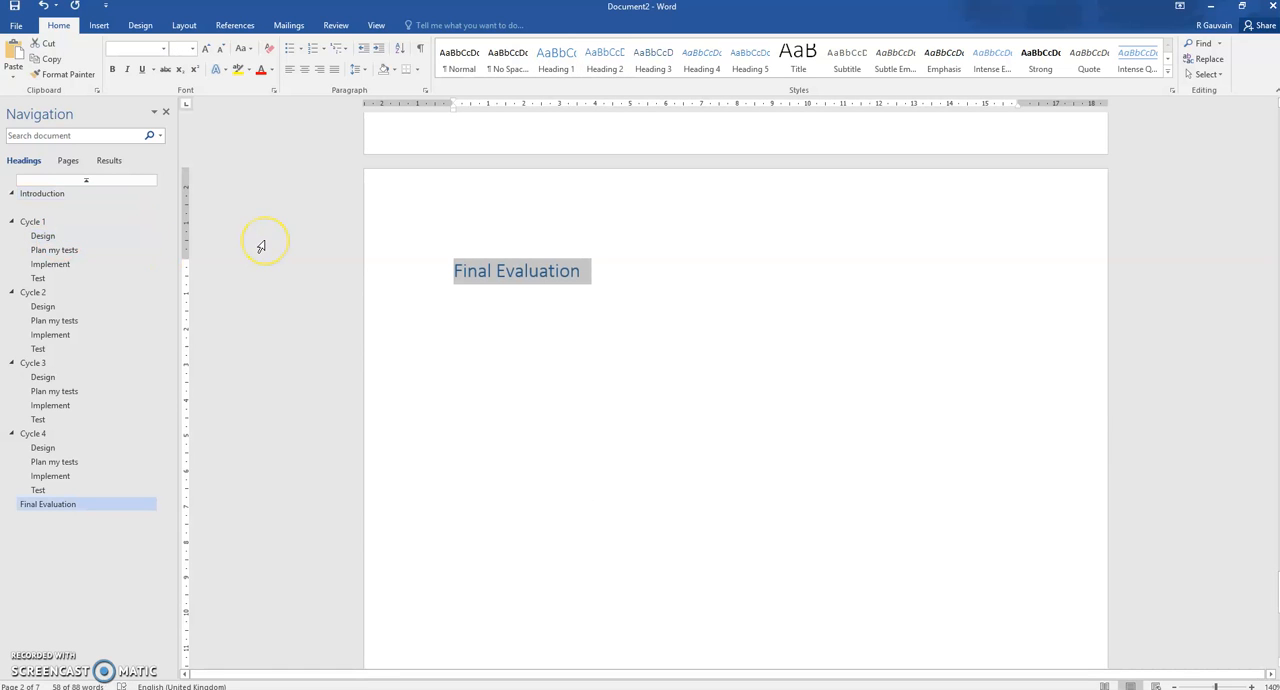
pyautogui.scroll(6, 261, 246)
pyautogui.press('Delete')
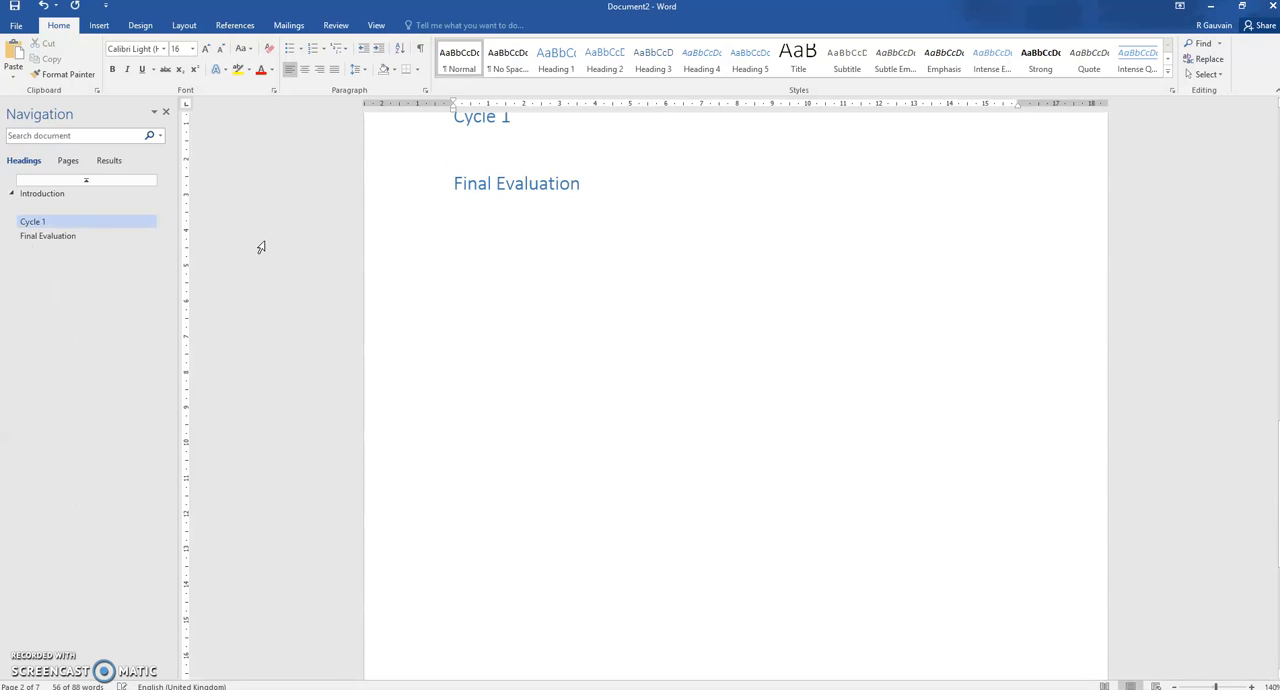
# Reveal the formatting marks, delete the empty heading with its page and section breaks above Cycle 1, and hide the marks again
pyautogui.scroll(10, 486, 271)
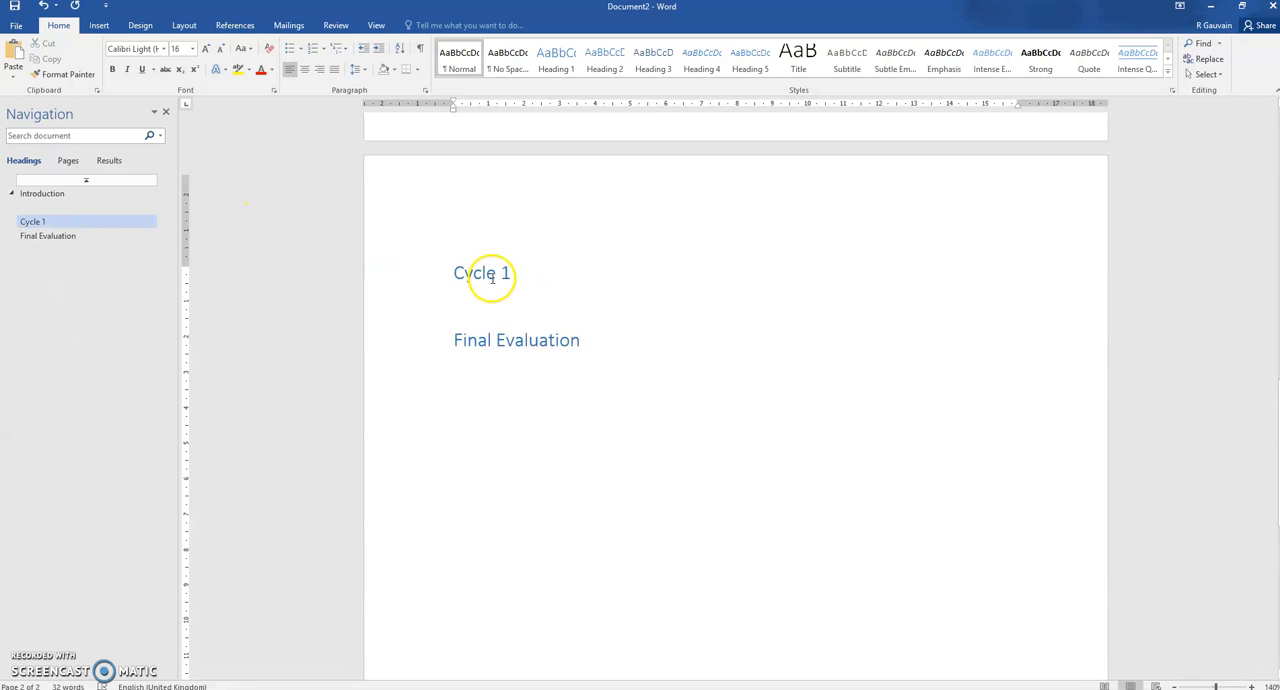
pyautogui.scroll(5, 486, 278)
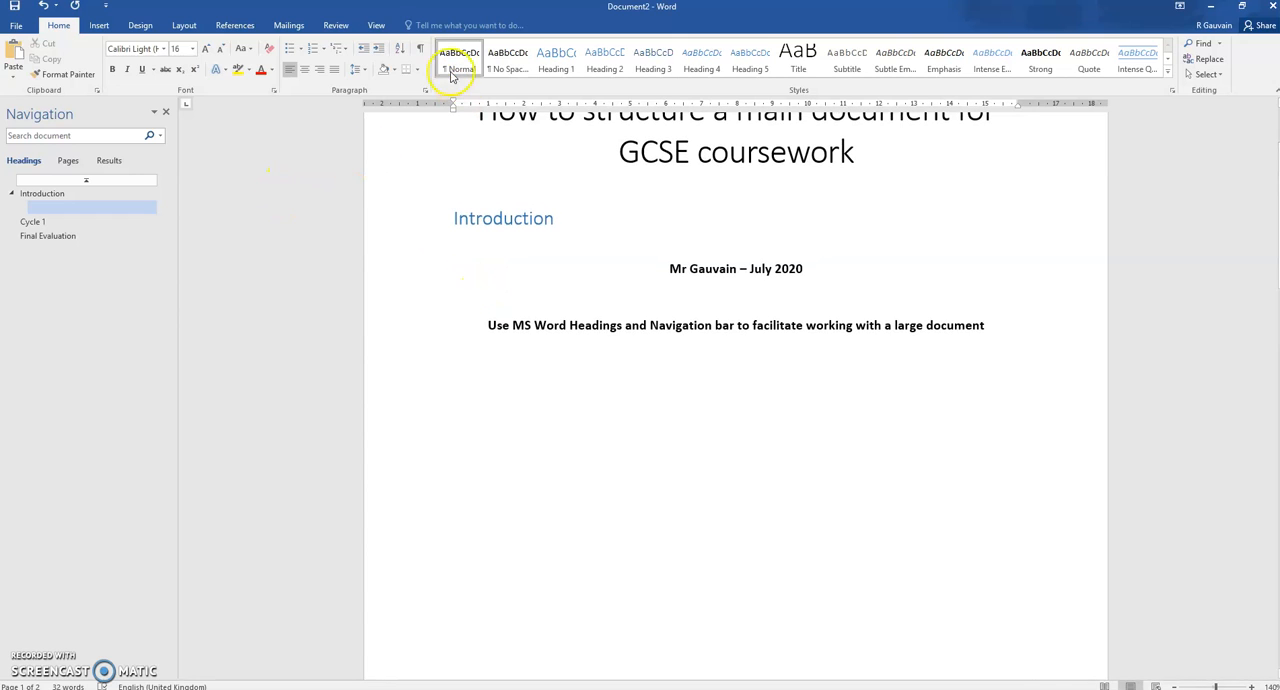
pyautogui.click(425, 57)
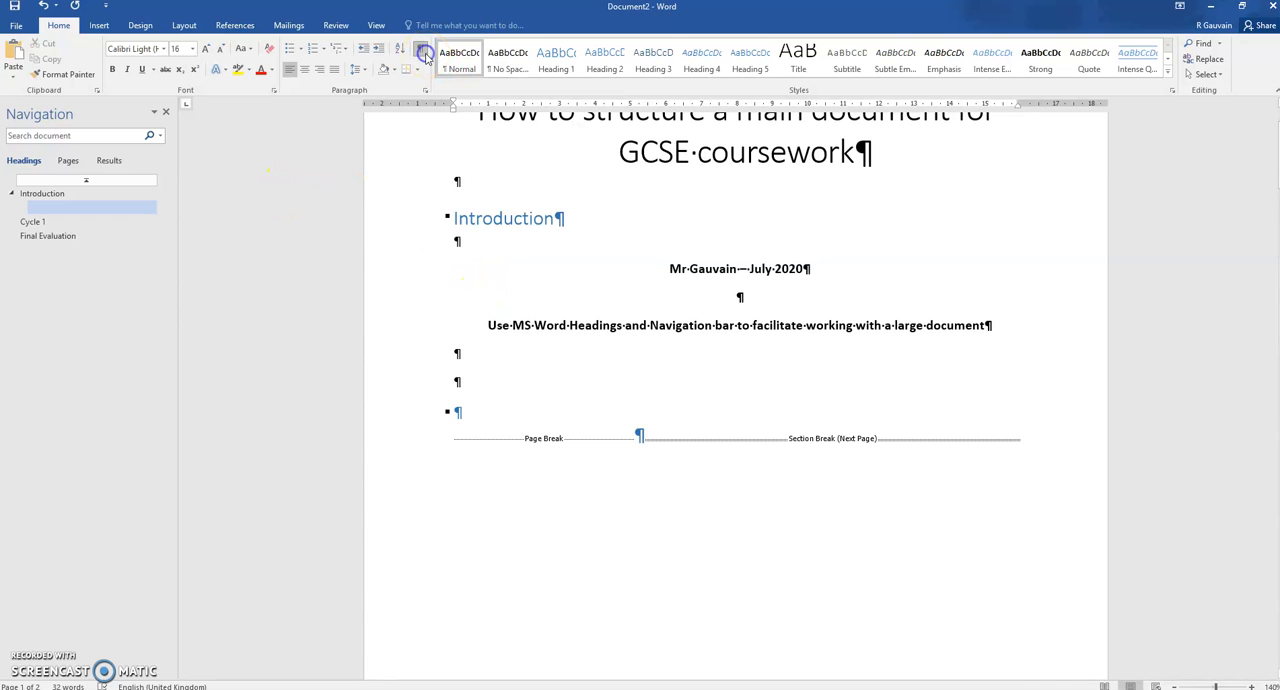
pyautogui.click(423, 55)
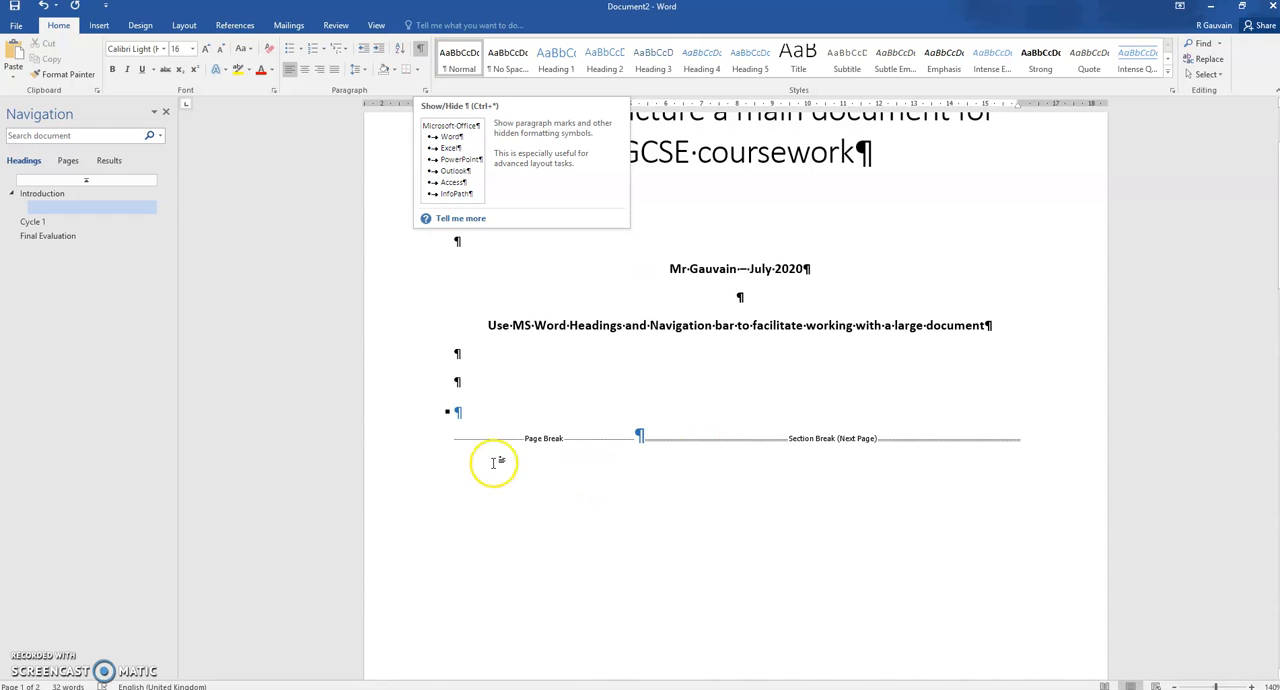
pyautogui.click(425, 418)
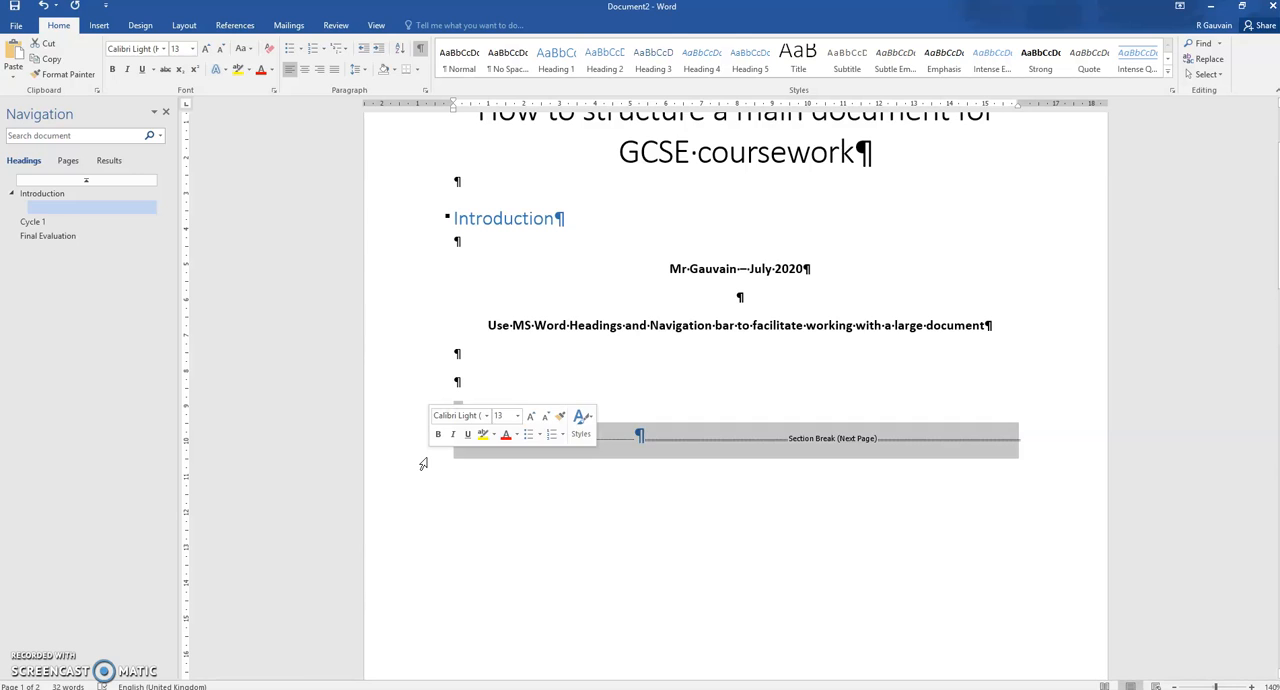
pyautogui.press('Delete')
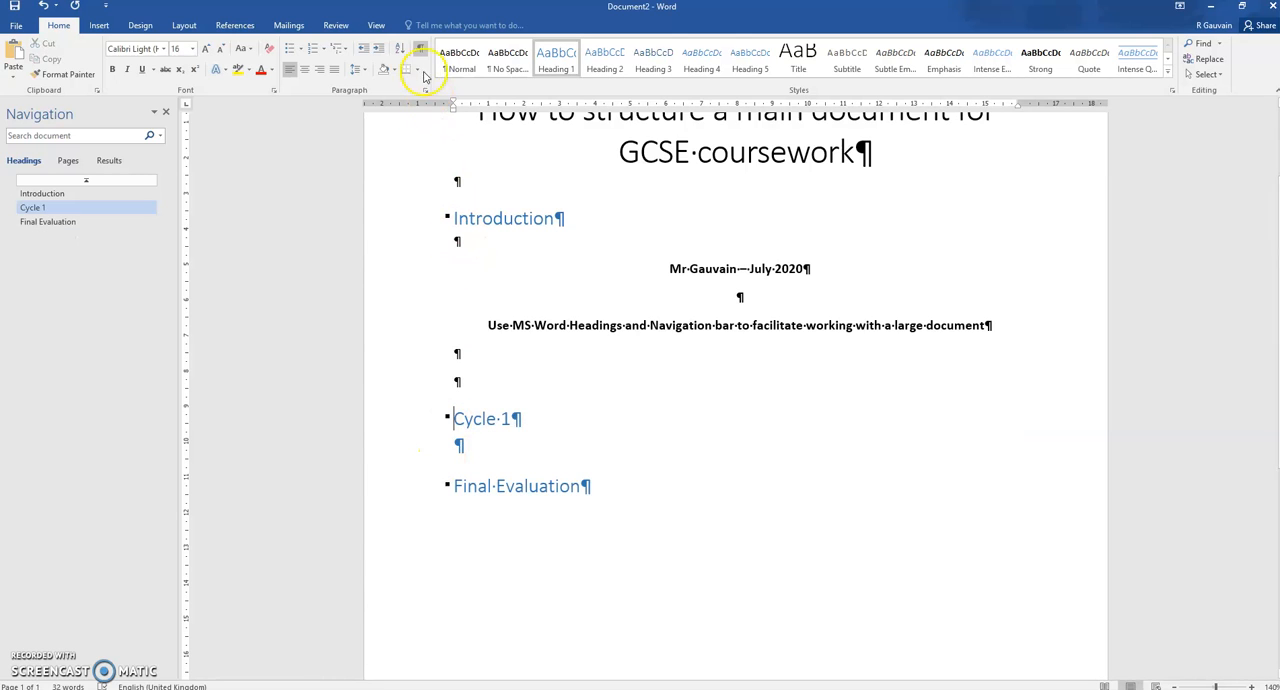
pyautogui.click(420, 57)
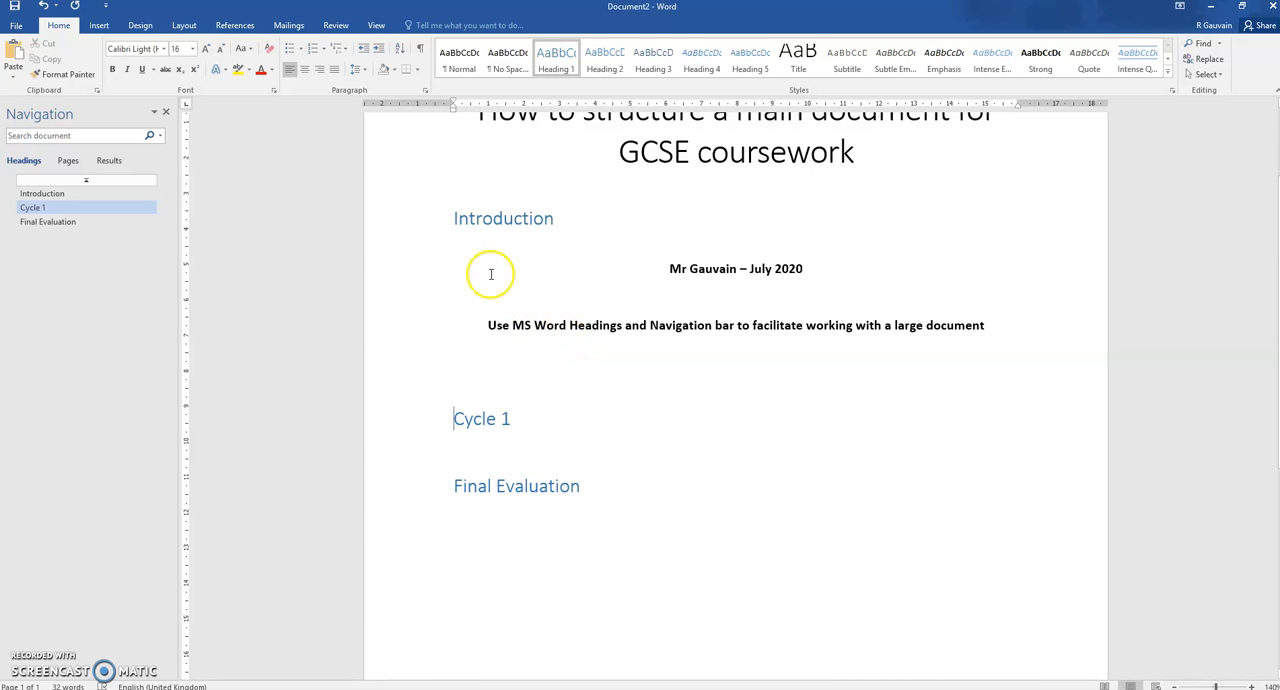
# Select the Introduction and Final Evaluation headings in turn to check which heading style they use
pyautogui.click(458, 218)
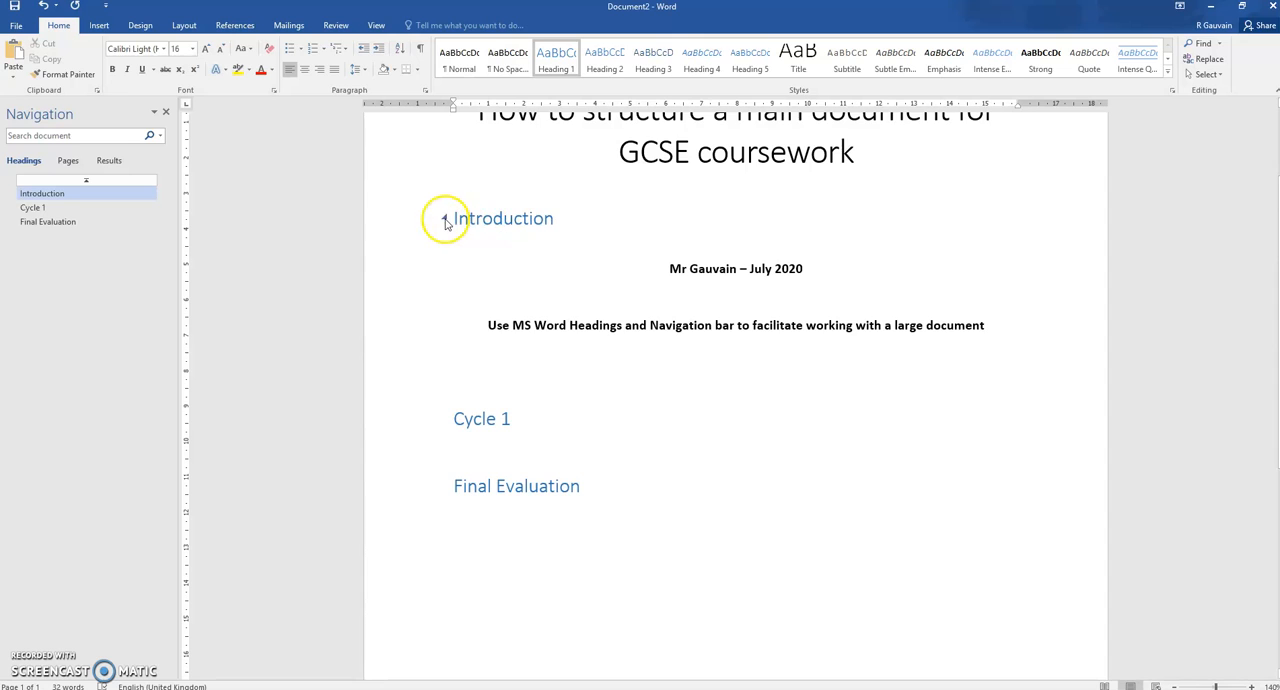
pyautogui.moveTo(563, 222); pyautogui.dragTo(455, 219)
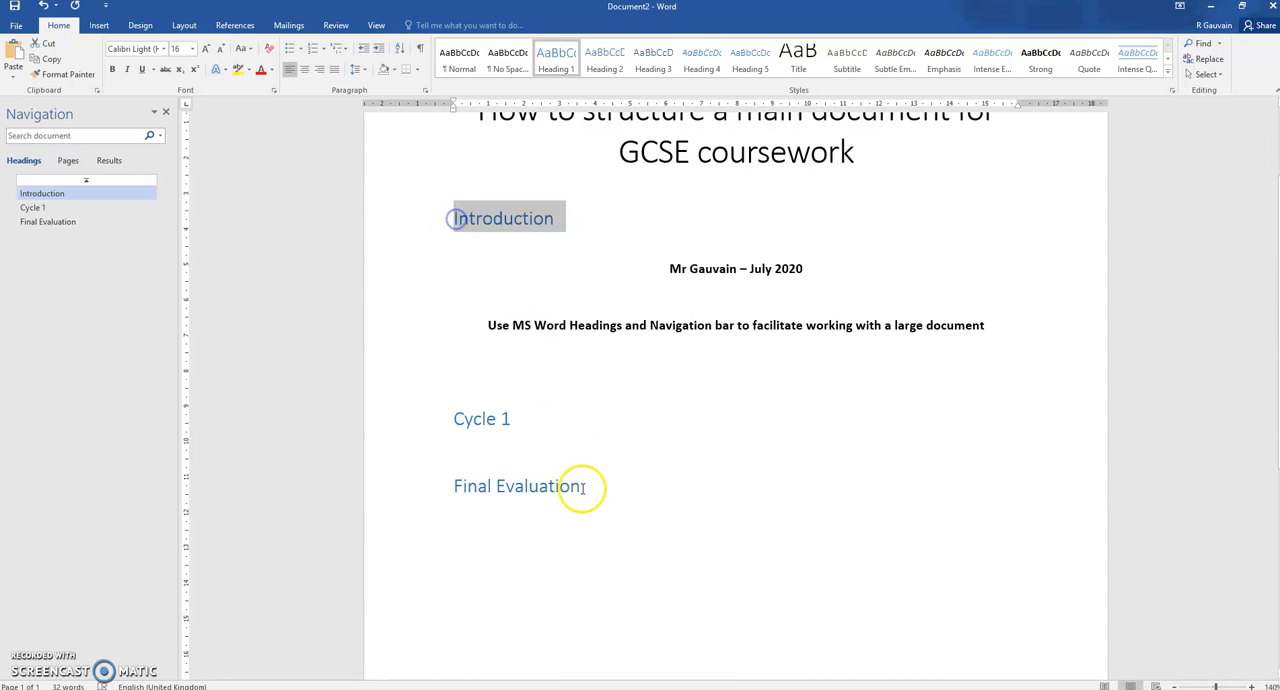
pyautogui.moveTo(587, 489); pyautogui.dragTo(461, 492)
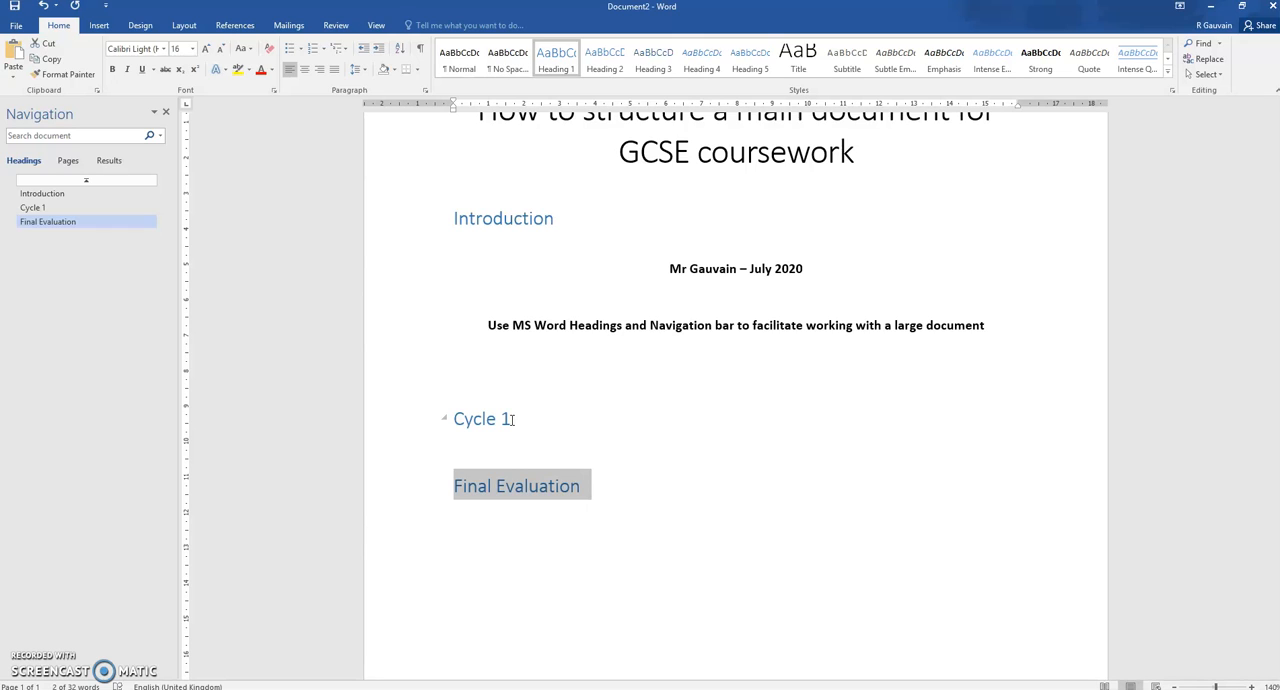
# Add the lines Design, Implementation and Testing beneath the Cycle 1 heading
pyautogui.click(510, 419)
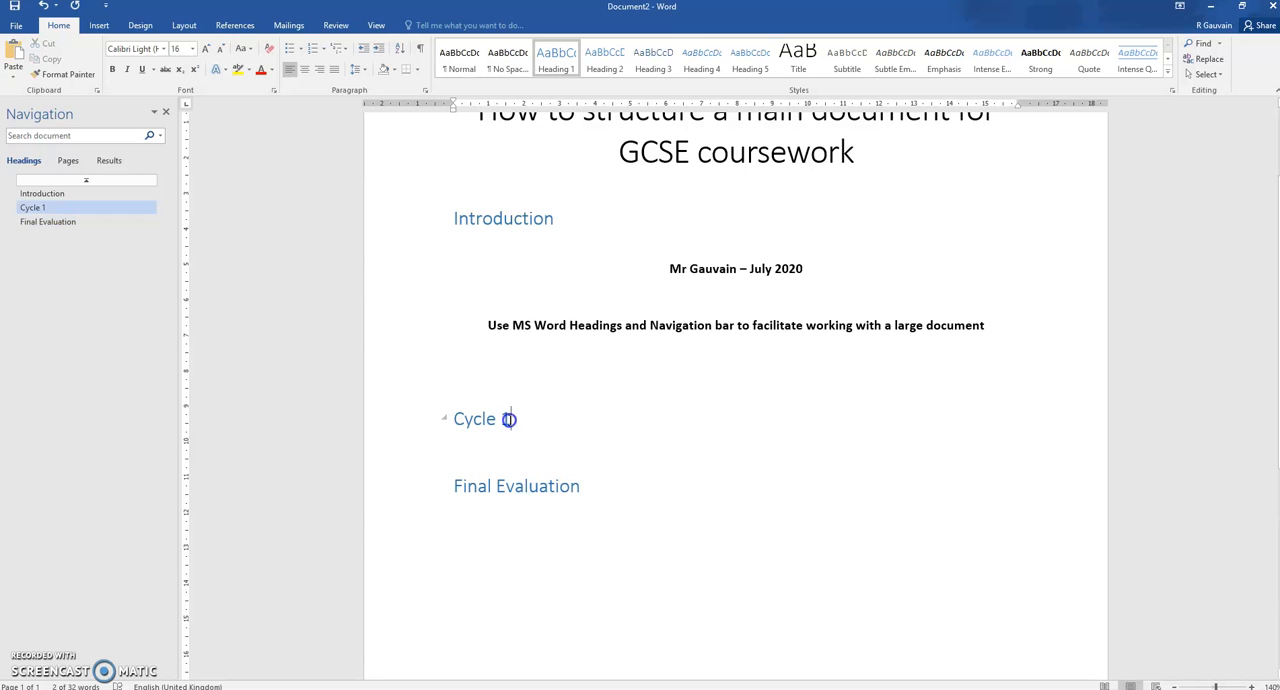
pyautogui.press('Return')
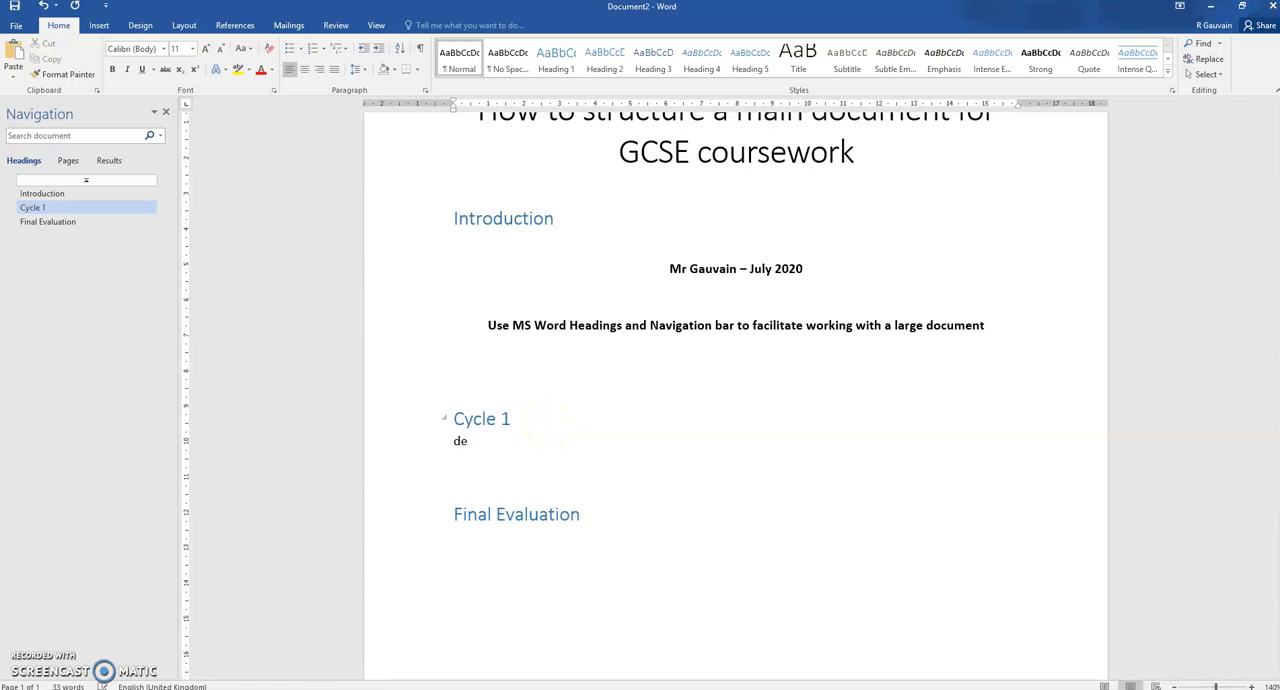
pyautogui.write('design')
pyautogui.press('Return')
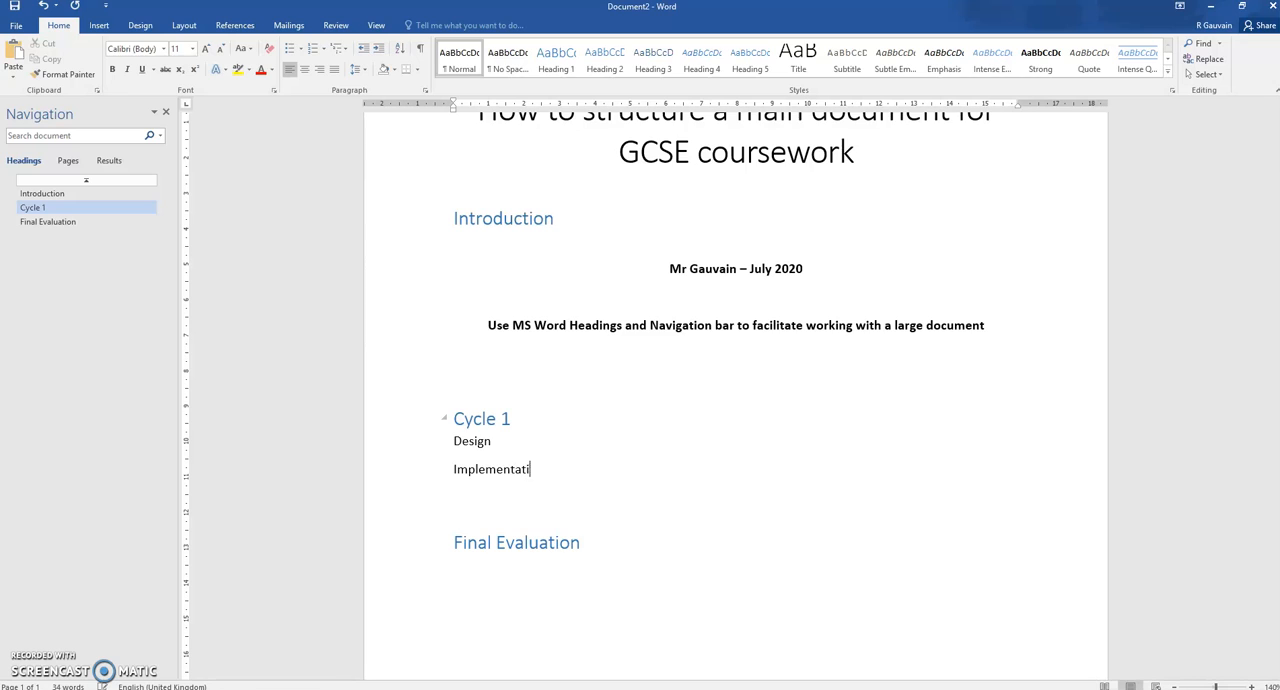
pyautogui.write('Implementation')
pyautogui.press('Return')
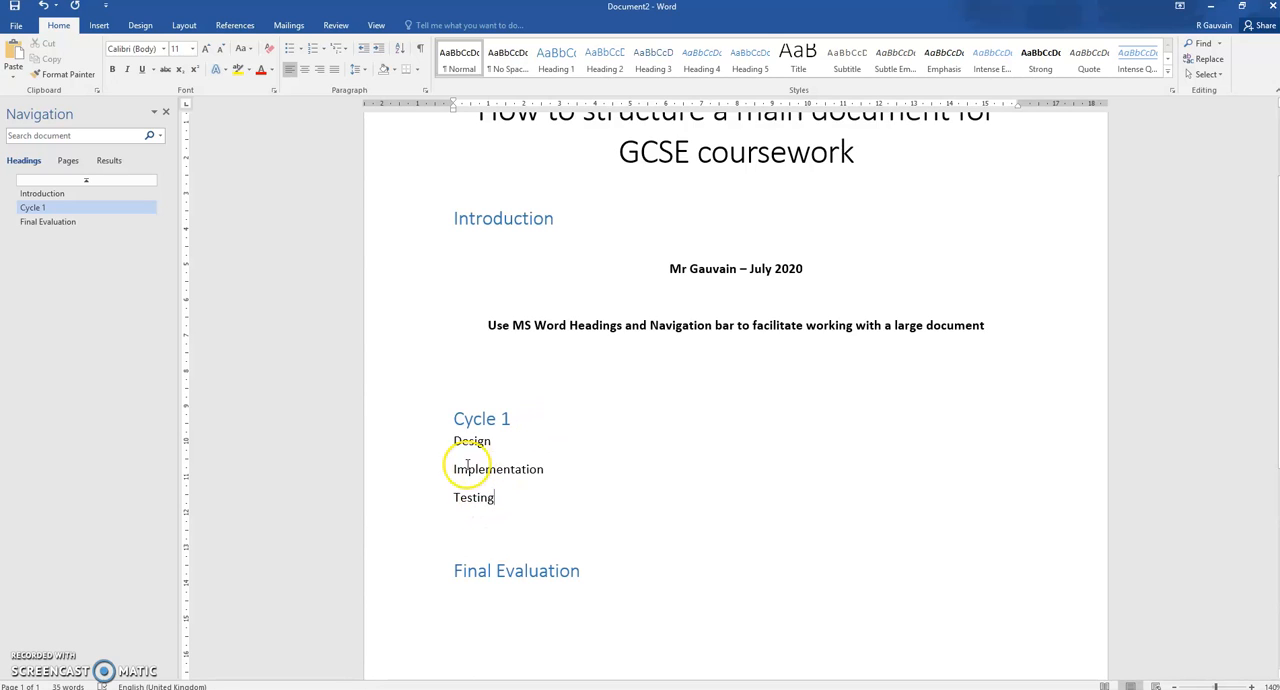
# Apply Heading 2 to the Design, Implementation and Testing lines, and collapse and re-expand Cycle 1 in the navigation pane
pyautogui.moveTo(442, 443); pyautogui.dragTo(441, 492)
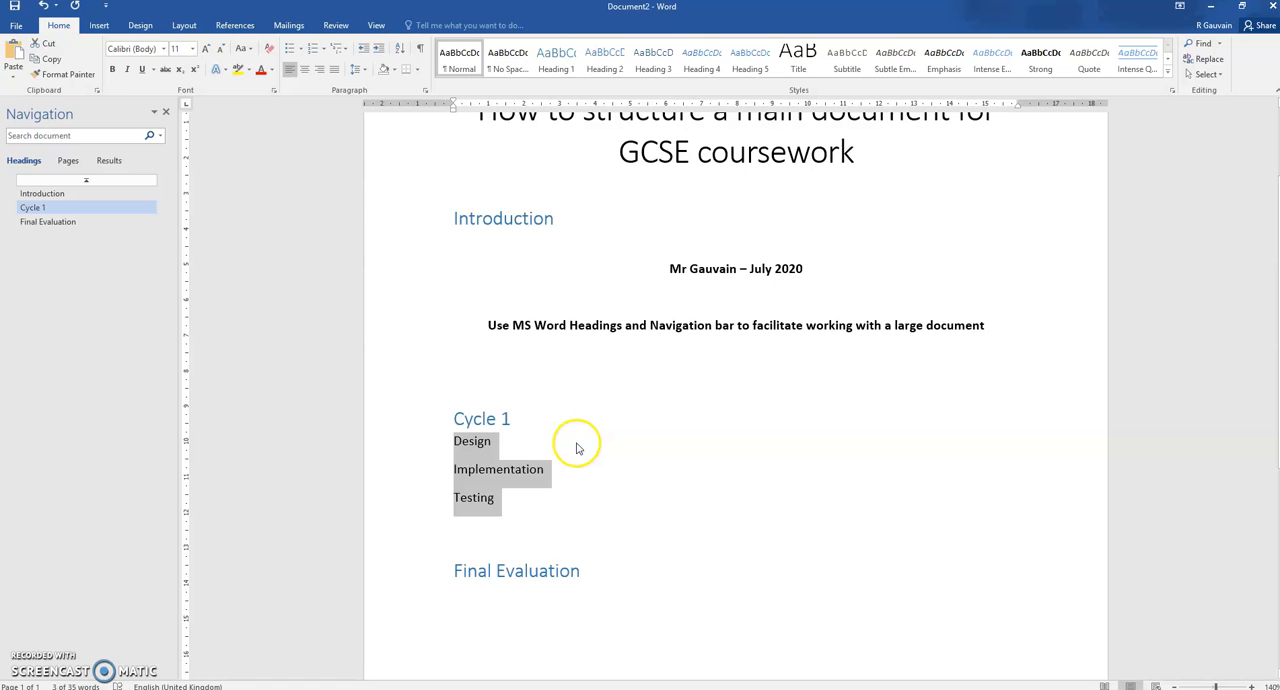
pyautogui.click(604, 58)
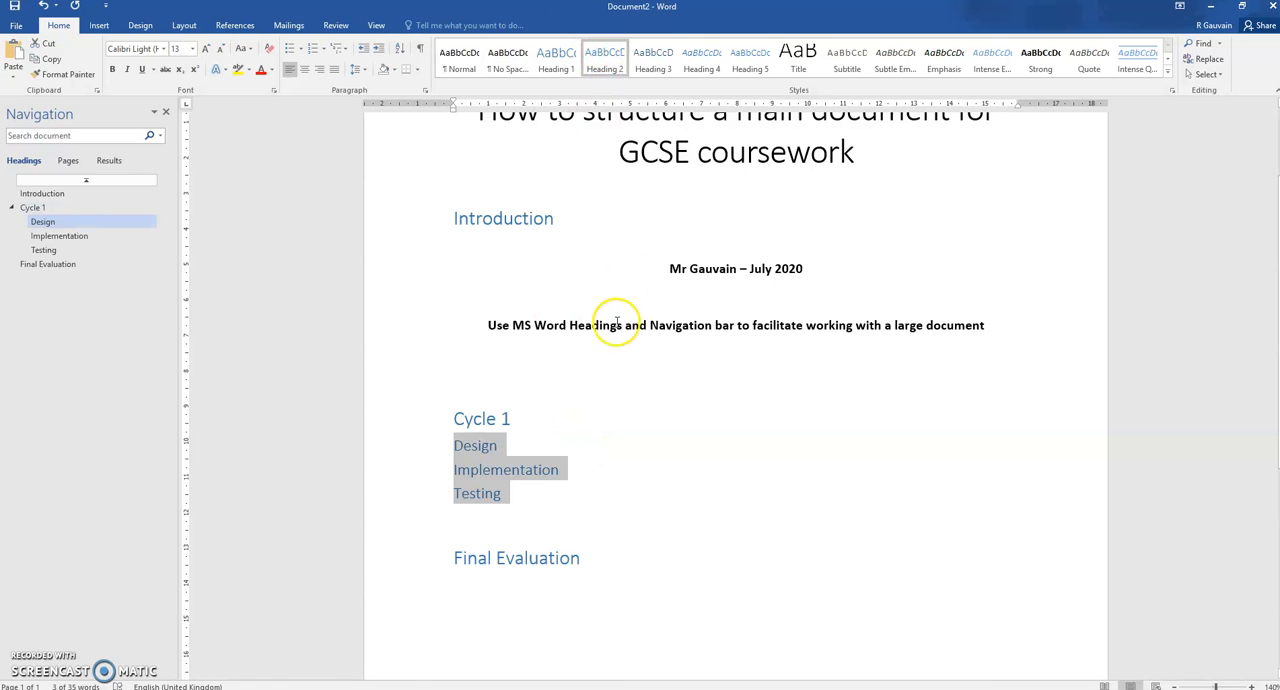
pyautogui.click(704, 66)
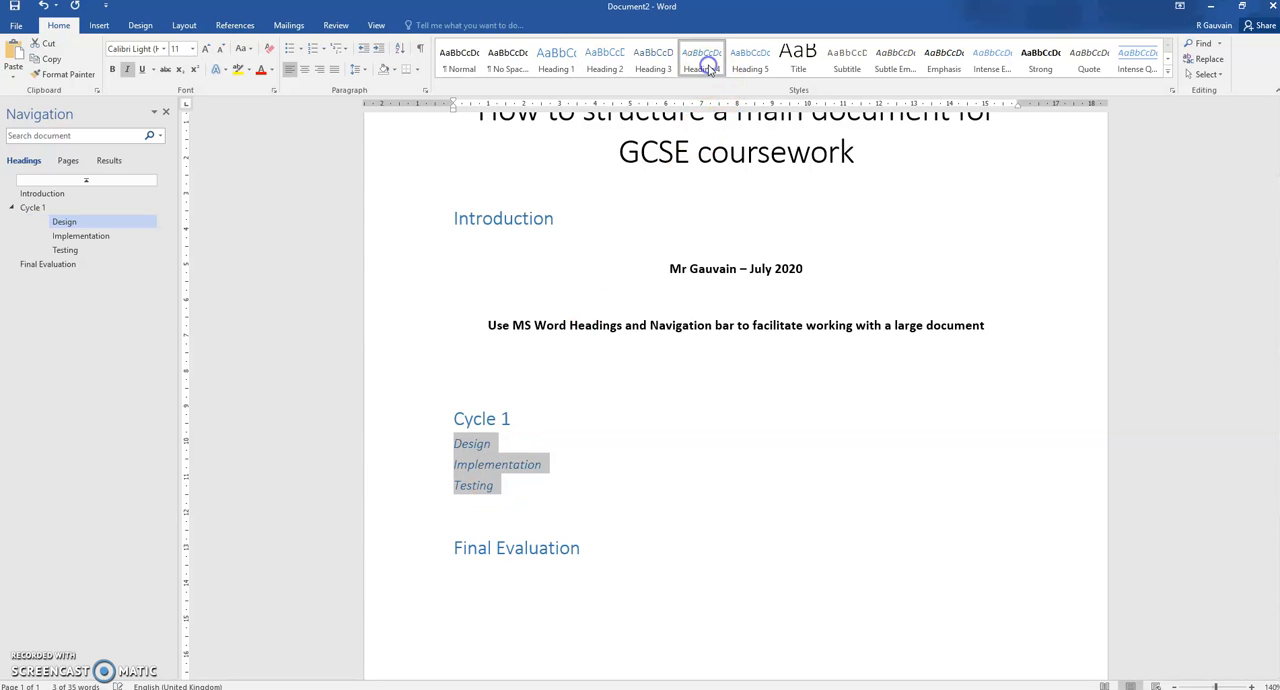
pyautogui.click(615, 66)
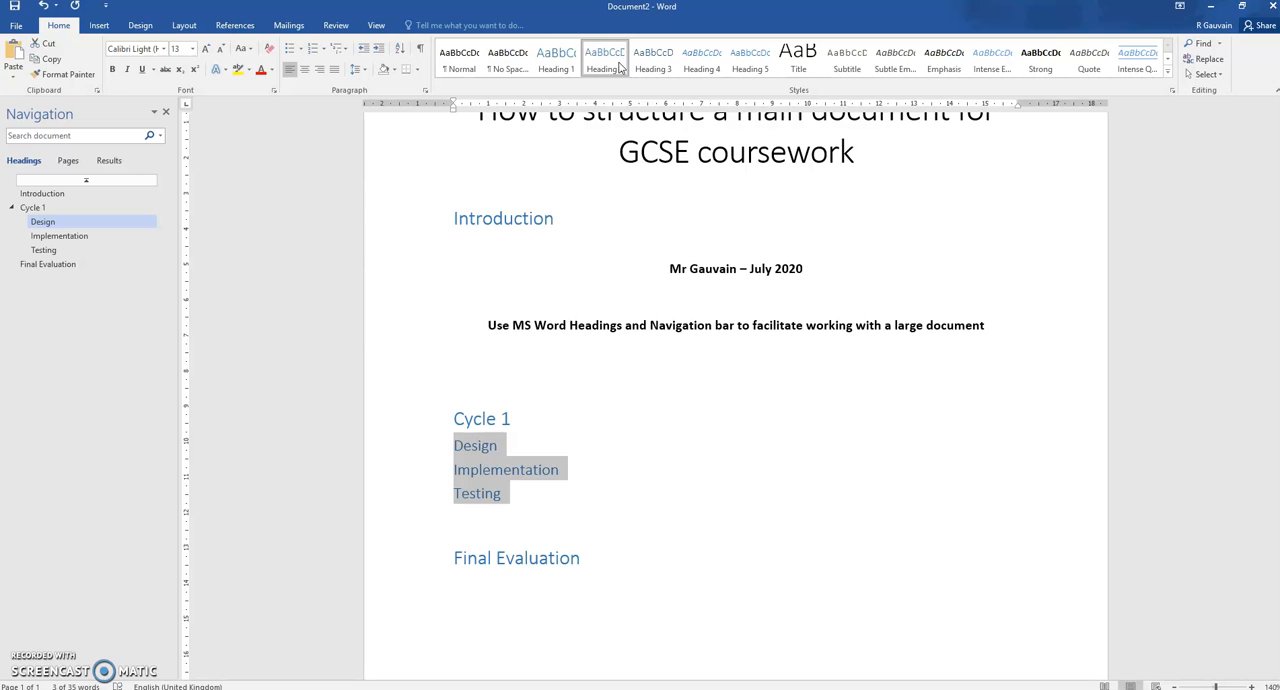
pyautogui.click(12, 207)
pyautogui.click(12, 207)
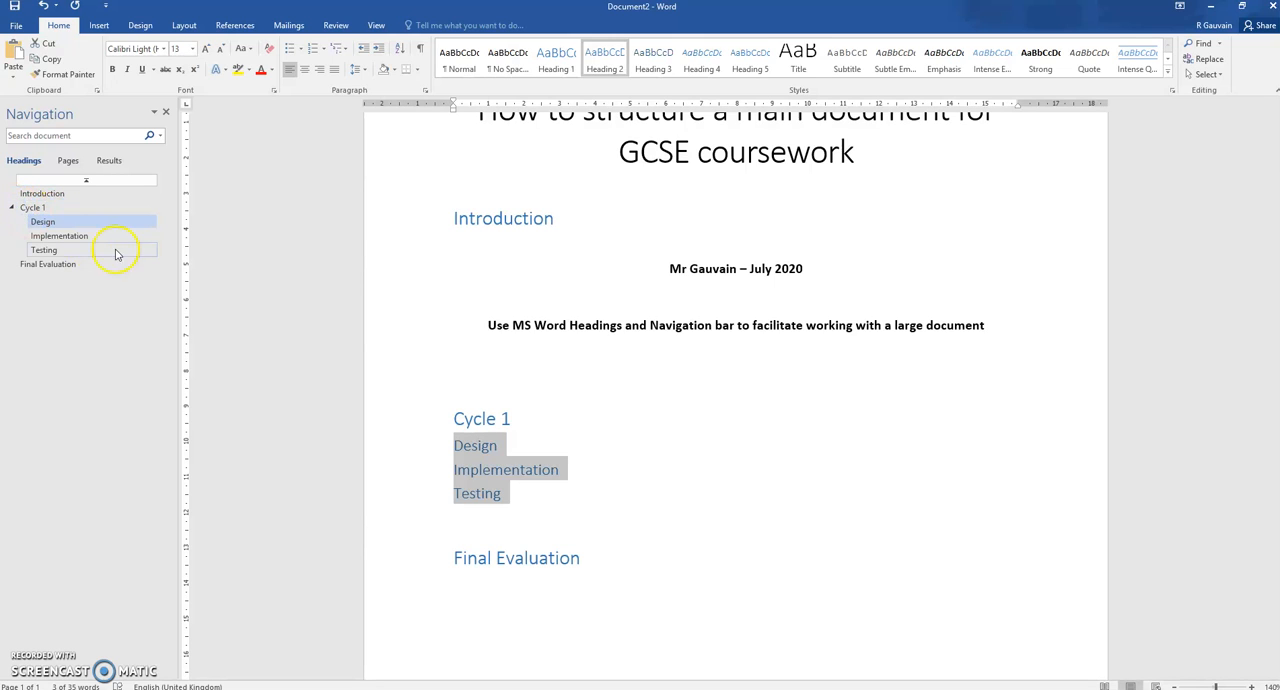
# Add a "Plan the tests" line between Design and Implementation and style it as Heading 2
pyautogui.click(478, 446)
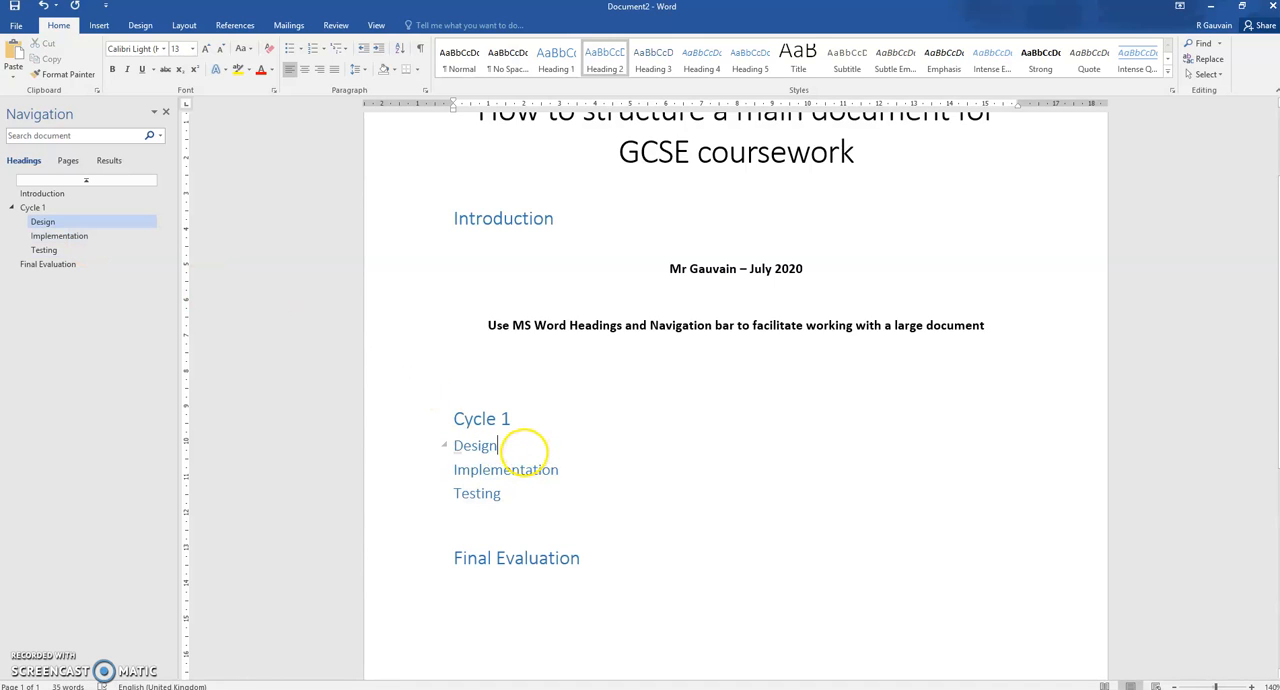
pyautogui.press('Return')
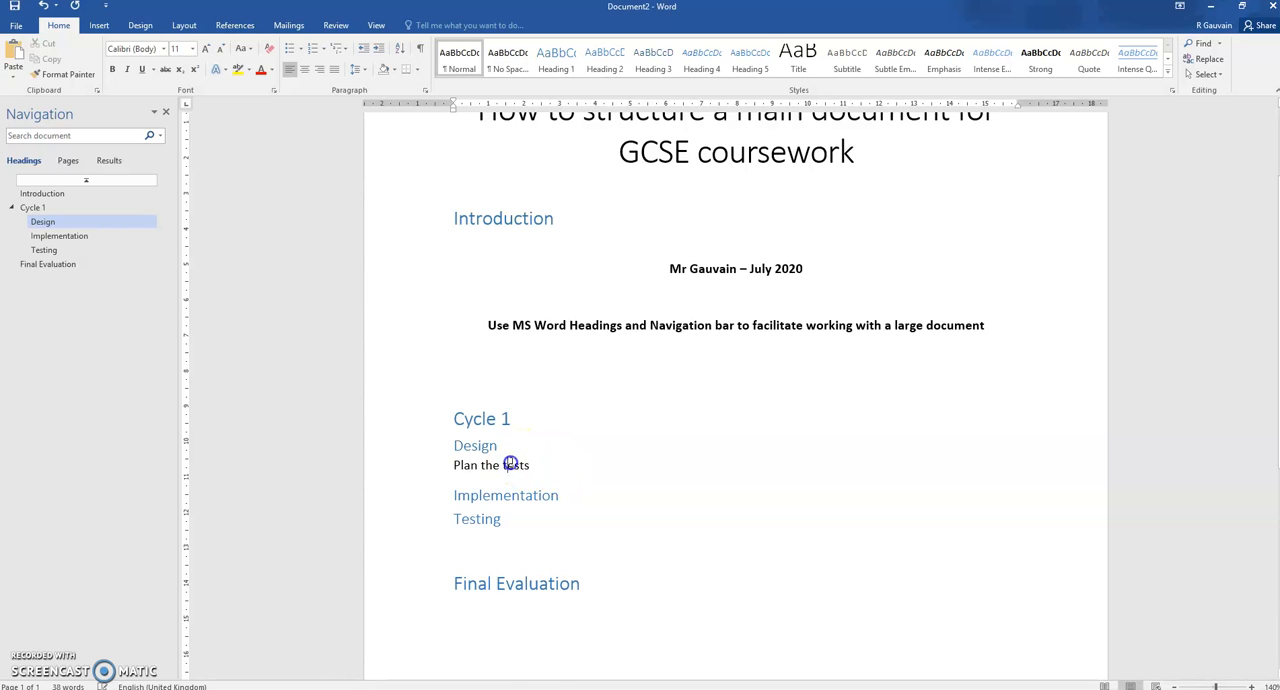
pyautogui.click(604, 60)
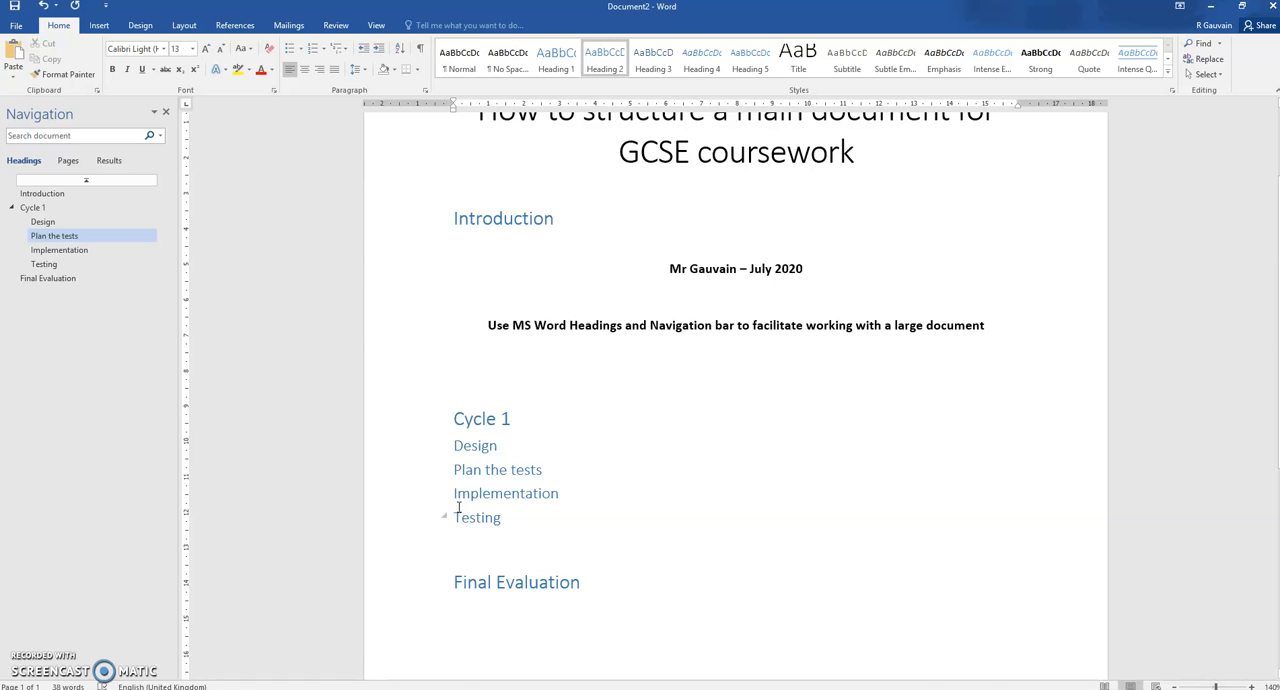
# Insert a page break before the Cycle 1 heading
pyautogui.click(455, 419)
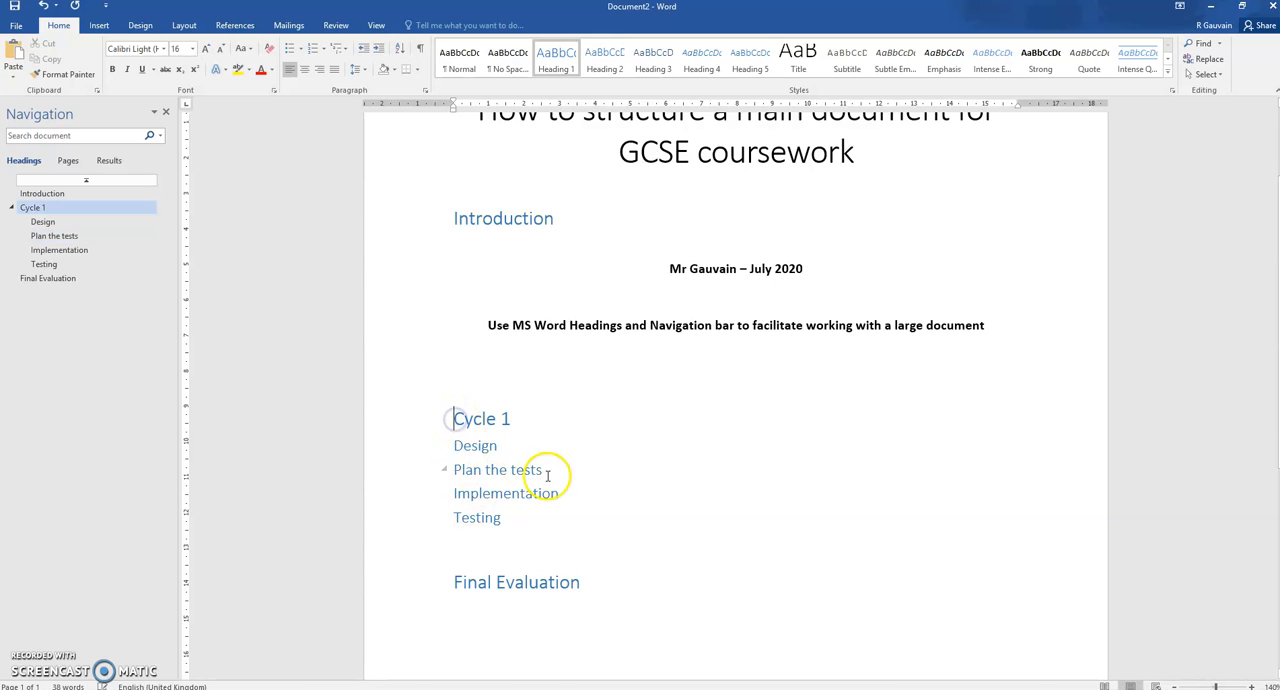
pyautogui.click(99, 25)
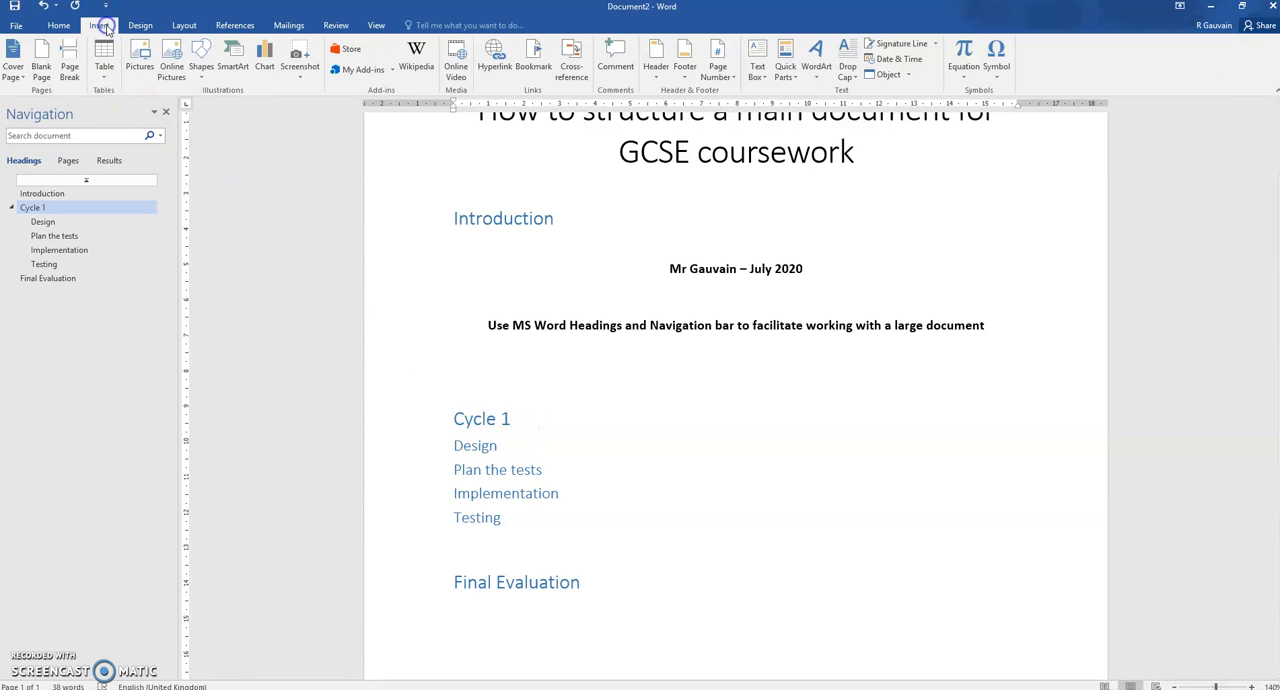
pyautogui.click(72, 68)
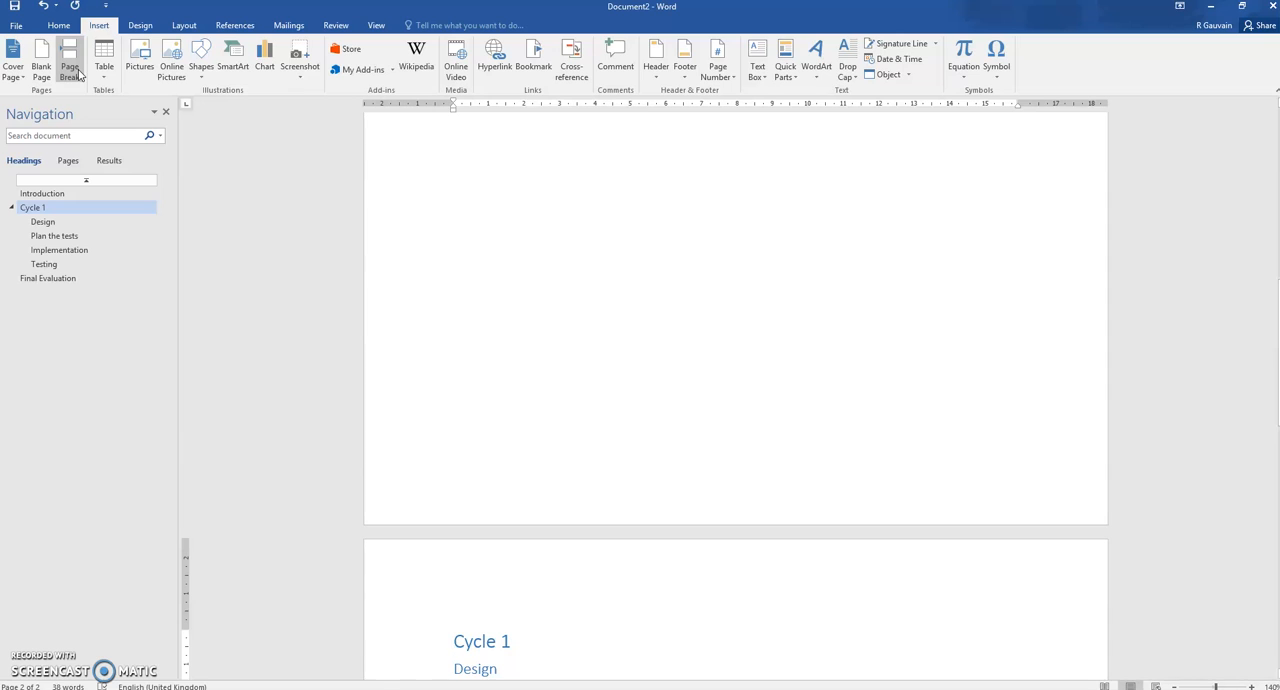
# Insert a page break before the Final Evaluation heading
pyautogui.click(50, 279)
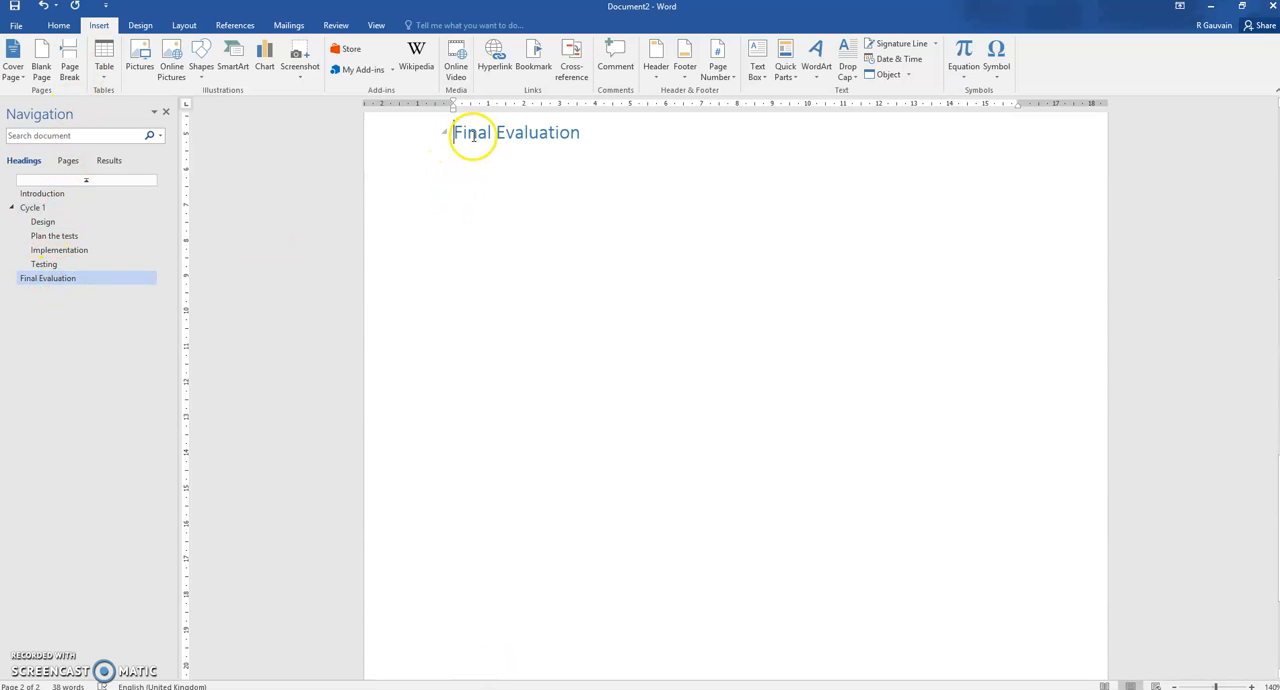
pyautogui.scroll(2, 486, 140)
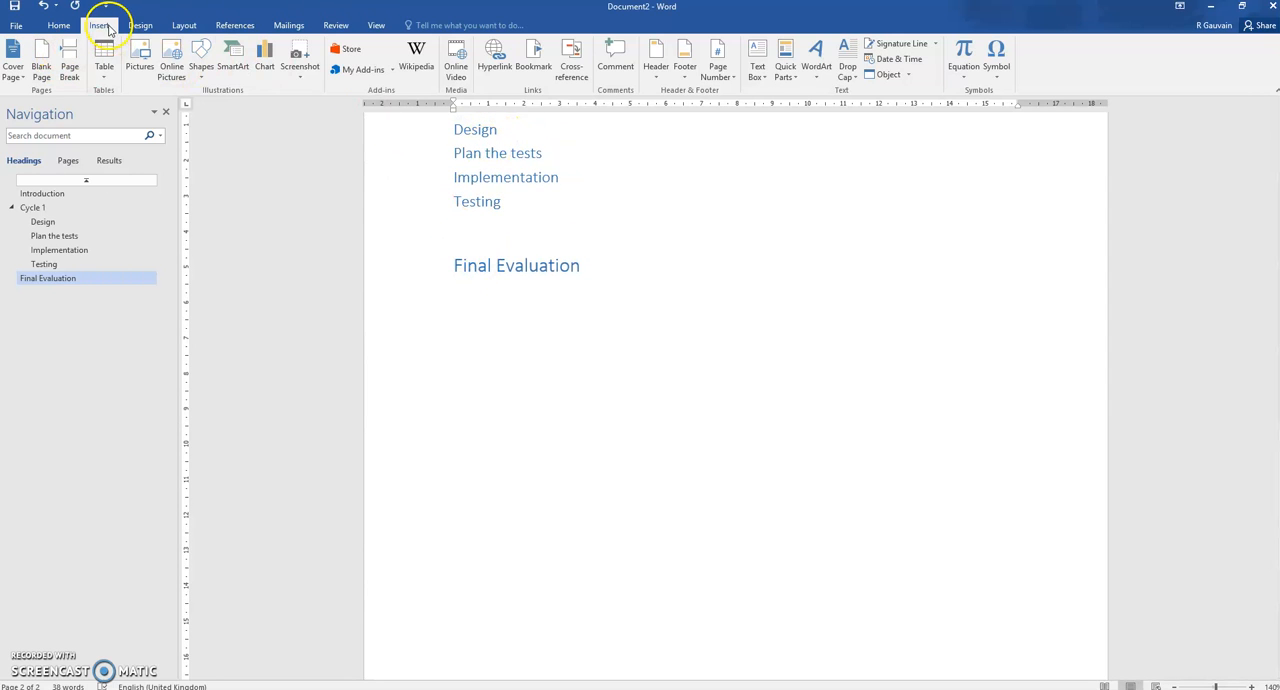
pyautogui.click(70, 64)
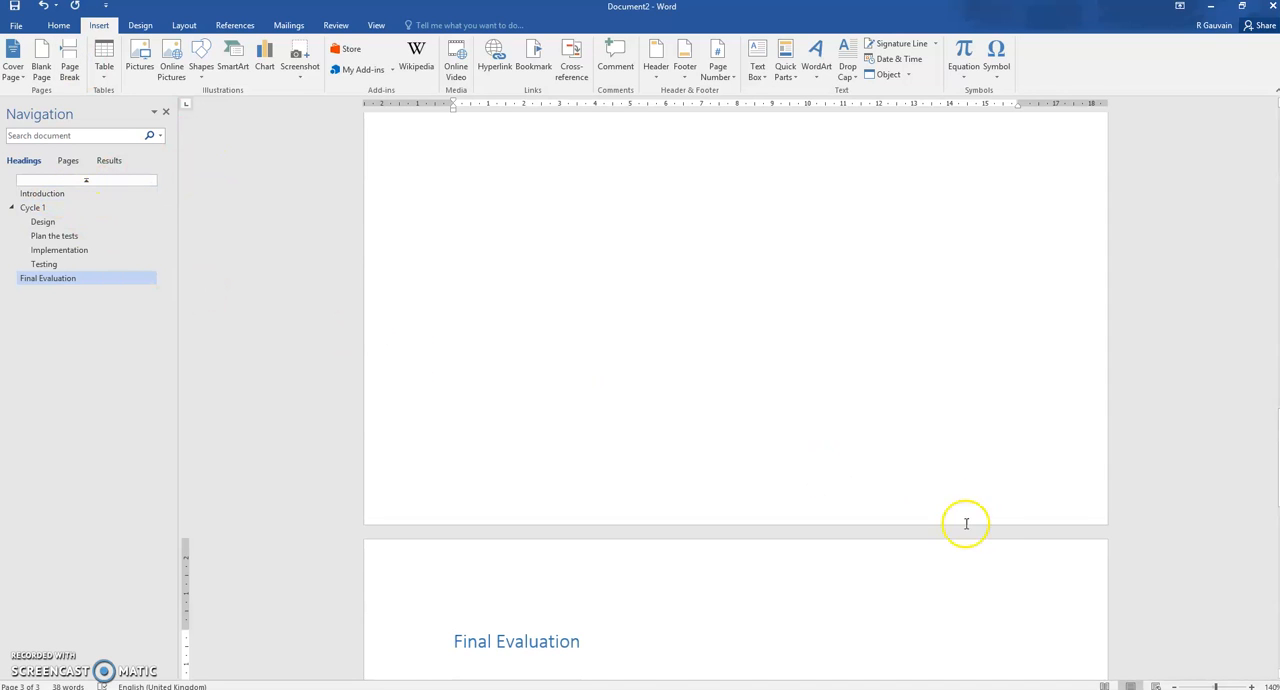
# Copy the Cycle 1 heading together with its Design, Plan the tests, Implementation and Testing subheadings
pyautogui.moveTo(1279, 472); pyautogui.dragTo(1279, 441)
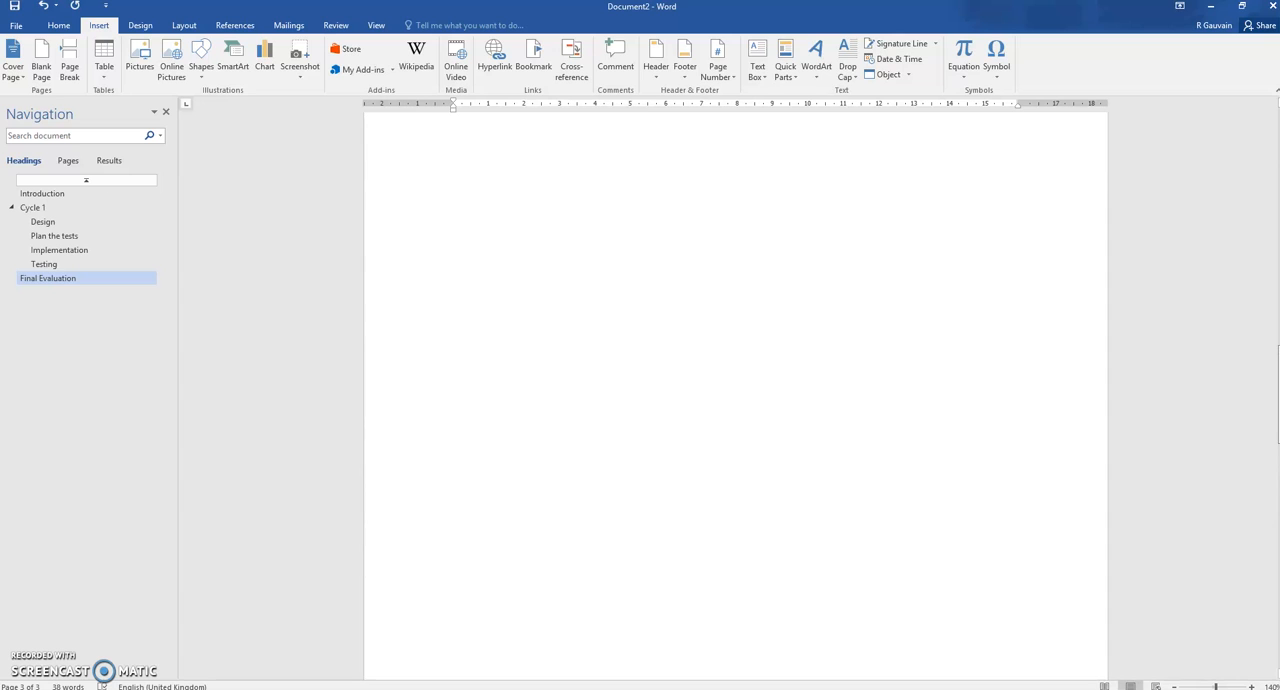
pyautogui.press('Up')
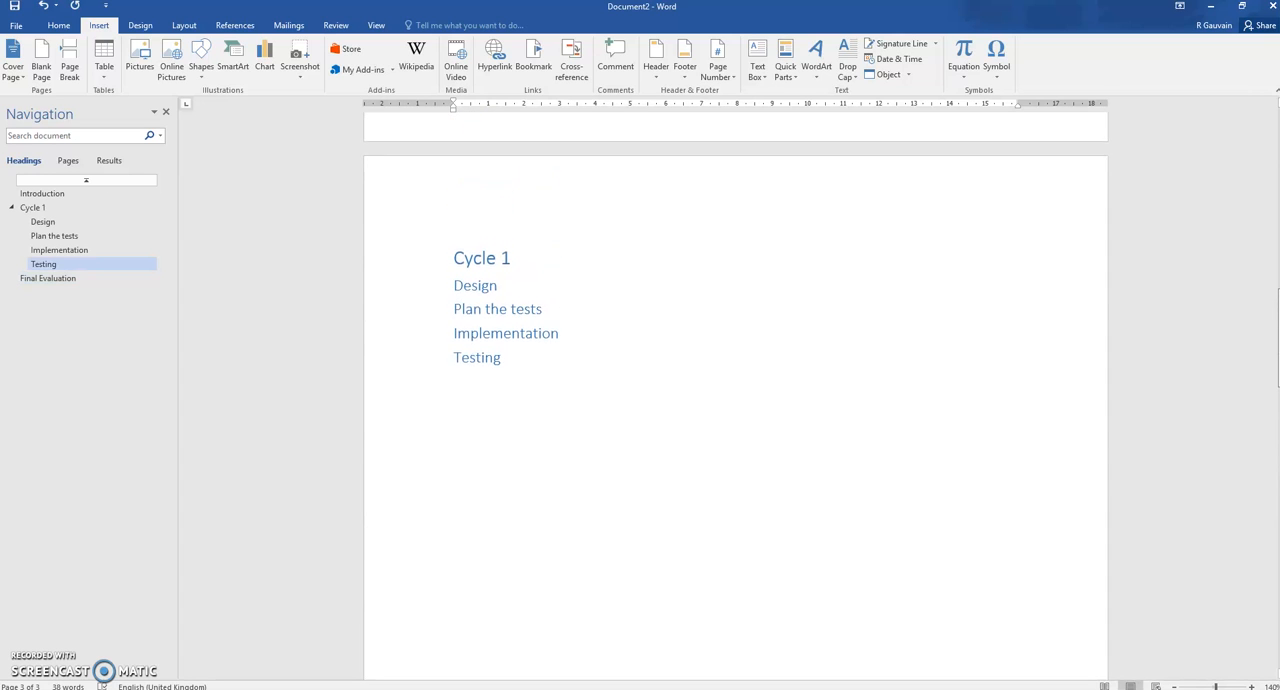
pyautogui.scroll(5, 735, 395)
pyautogui.scroll(10, 735, 395)
pyautogui.scroll(1, 735, 395)
pyautogui.scroll(-9, 735, 395)
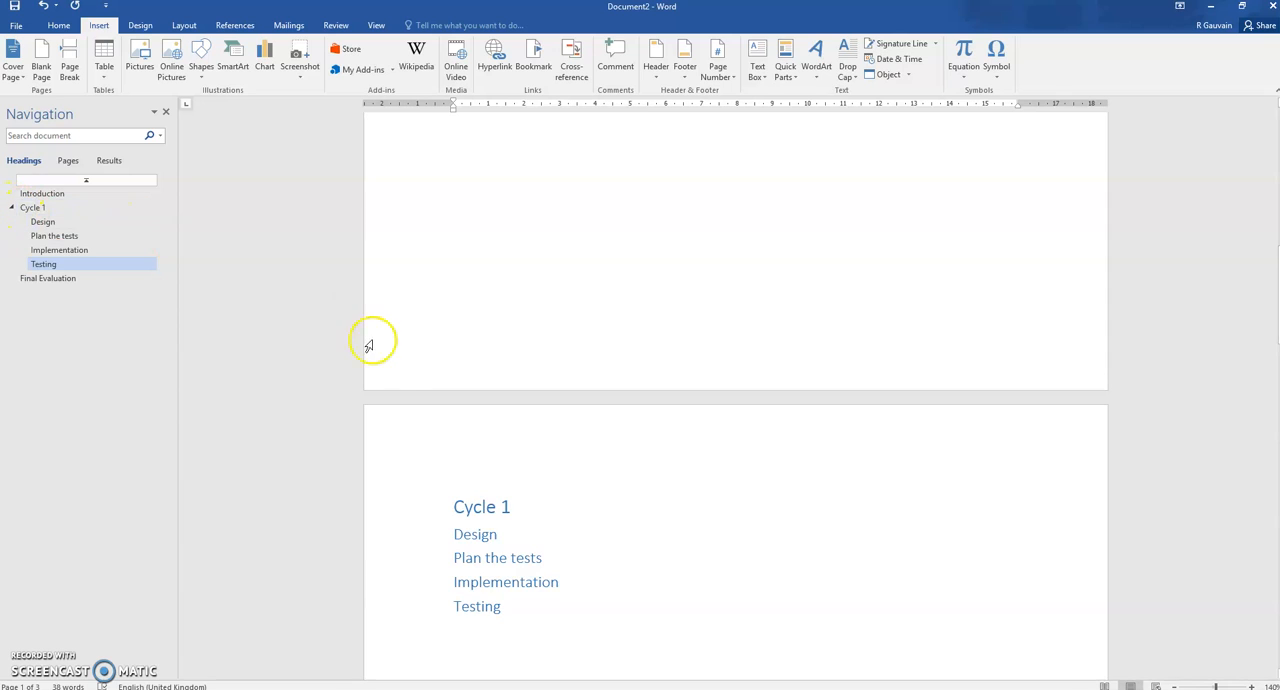
pyautogui.scroll(-3, 466, 451)
pyautogui.moveTo(427, 372); pyautogui.dragTo(432, 468)
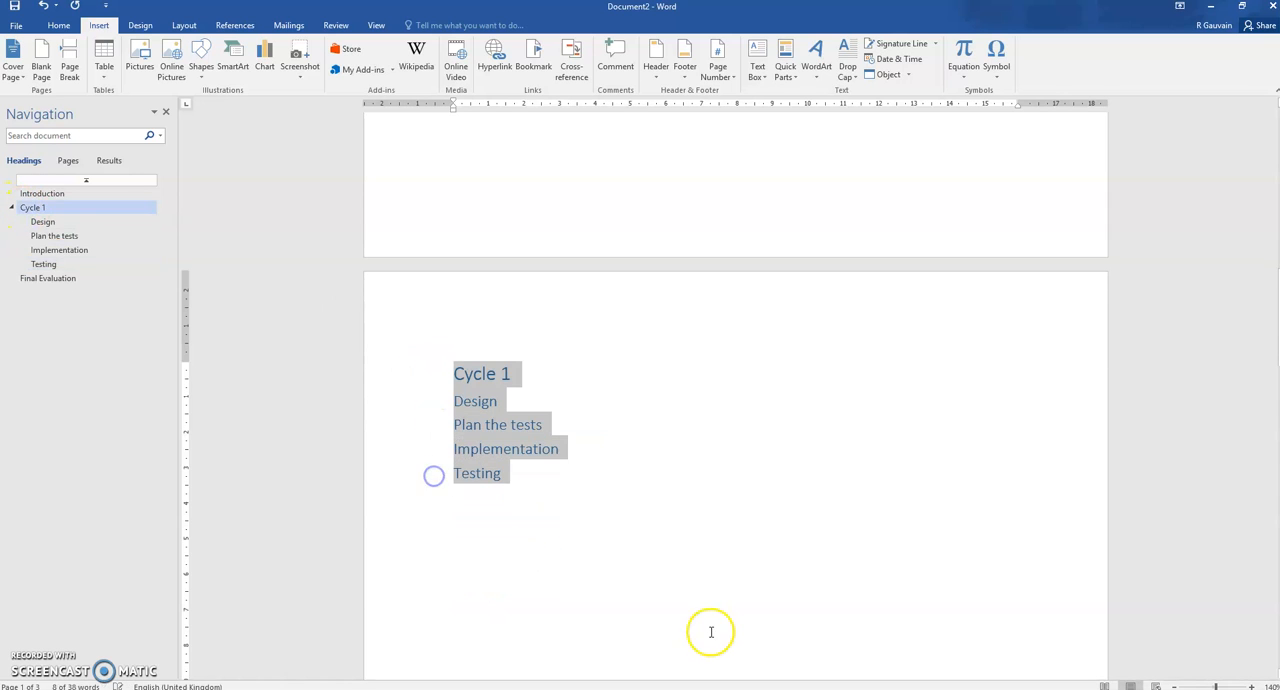
pyautogui.scroll(-2, 631, 523)
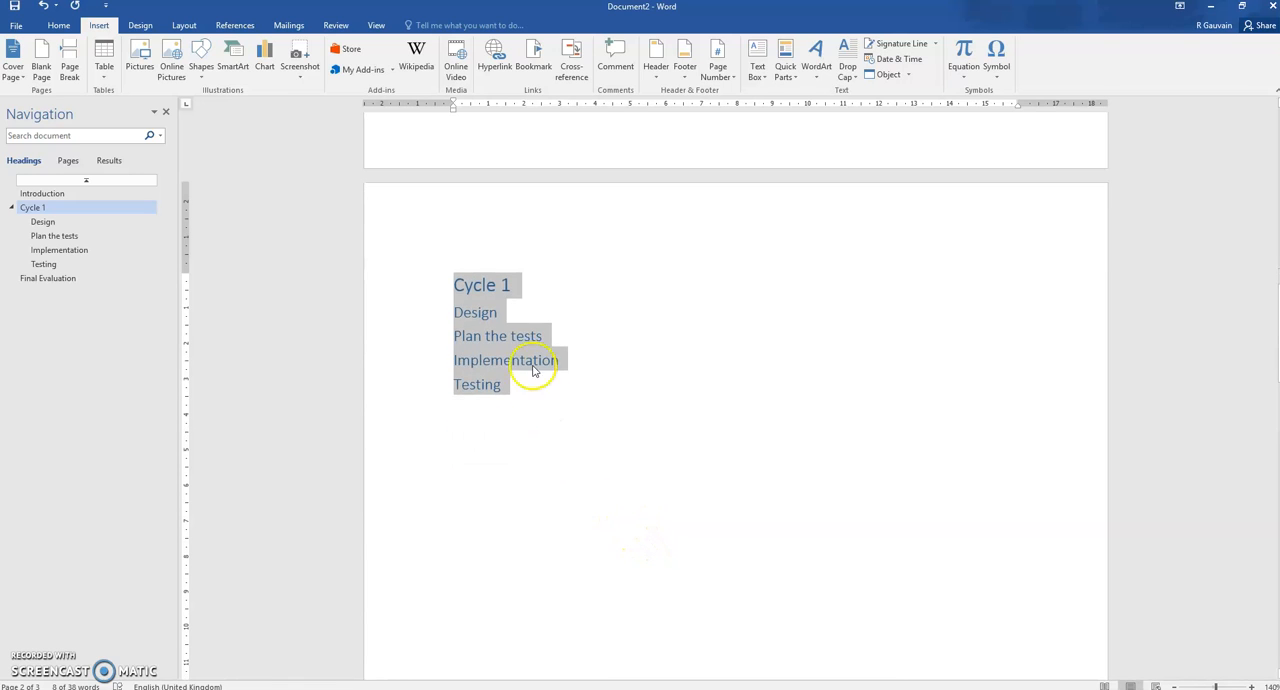
pyautogui.rightClick(503, 347)
pyautogui.click(536, 372)
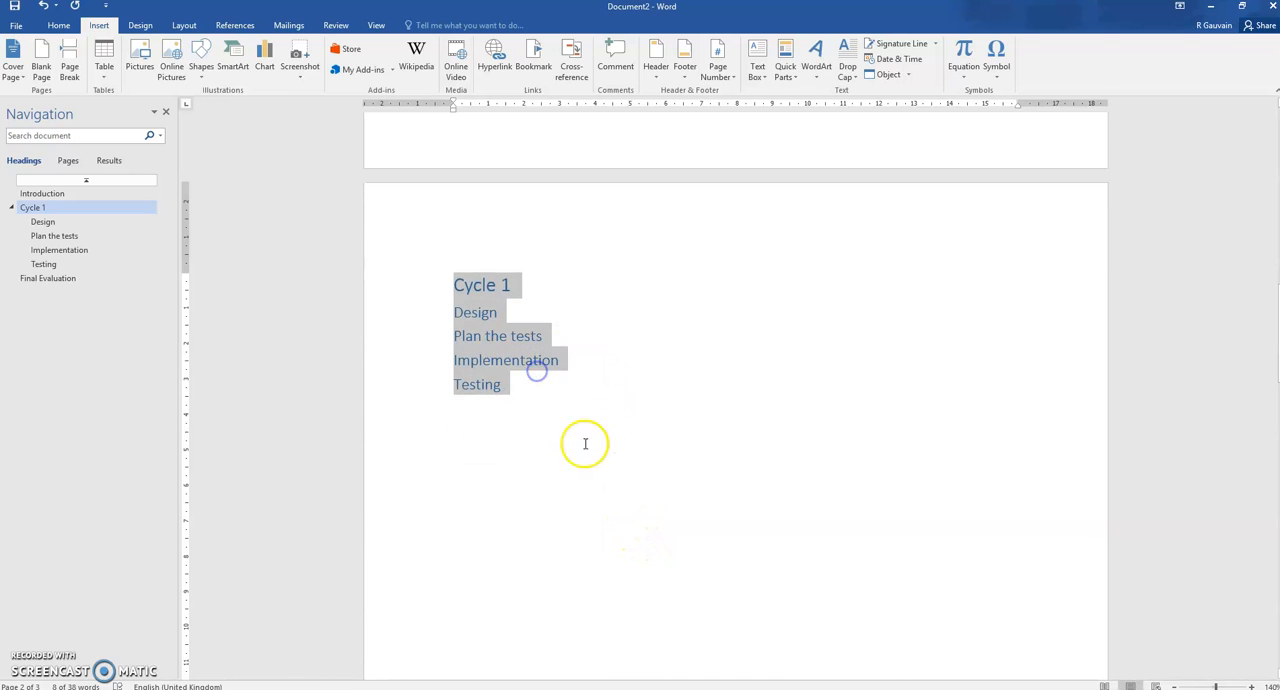
# Paste three copies of the Cycle 1 block between the original block and the Final Evaluation heading
pyautogui.click(583, 444)
pyautogui.press('Return')
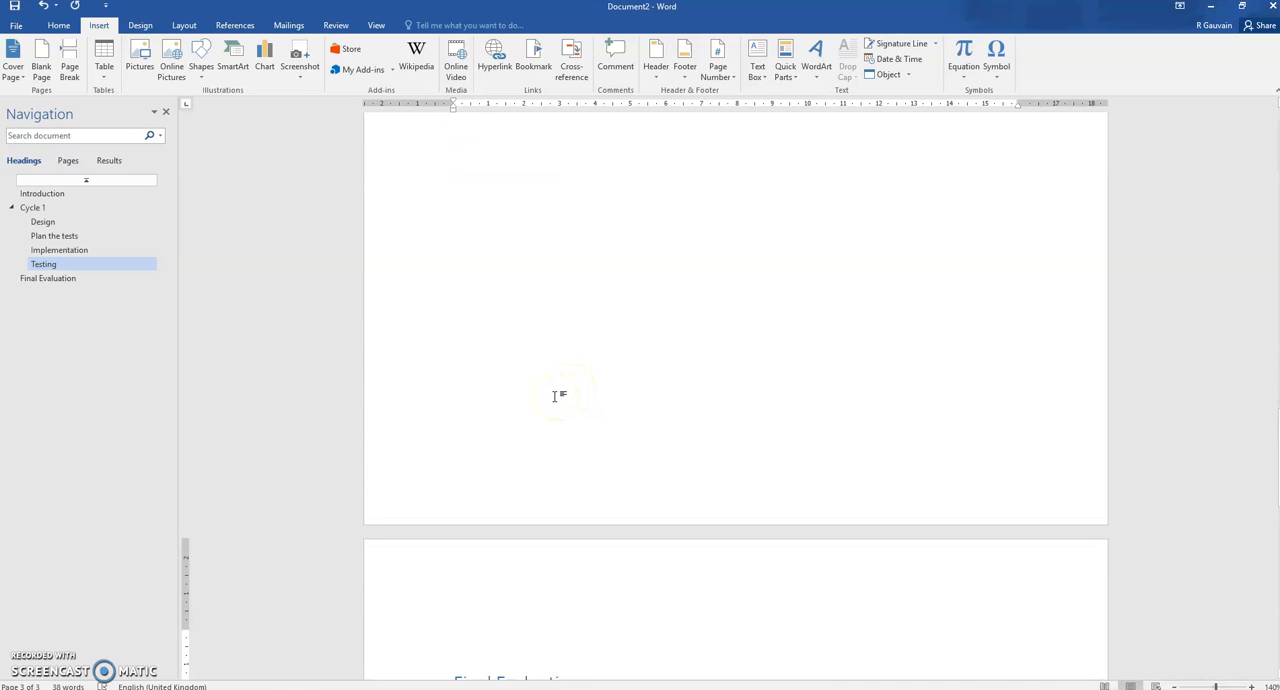
pyautogui.hotkey('ctrl', 'v')
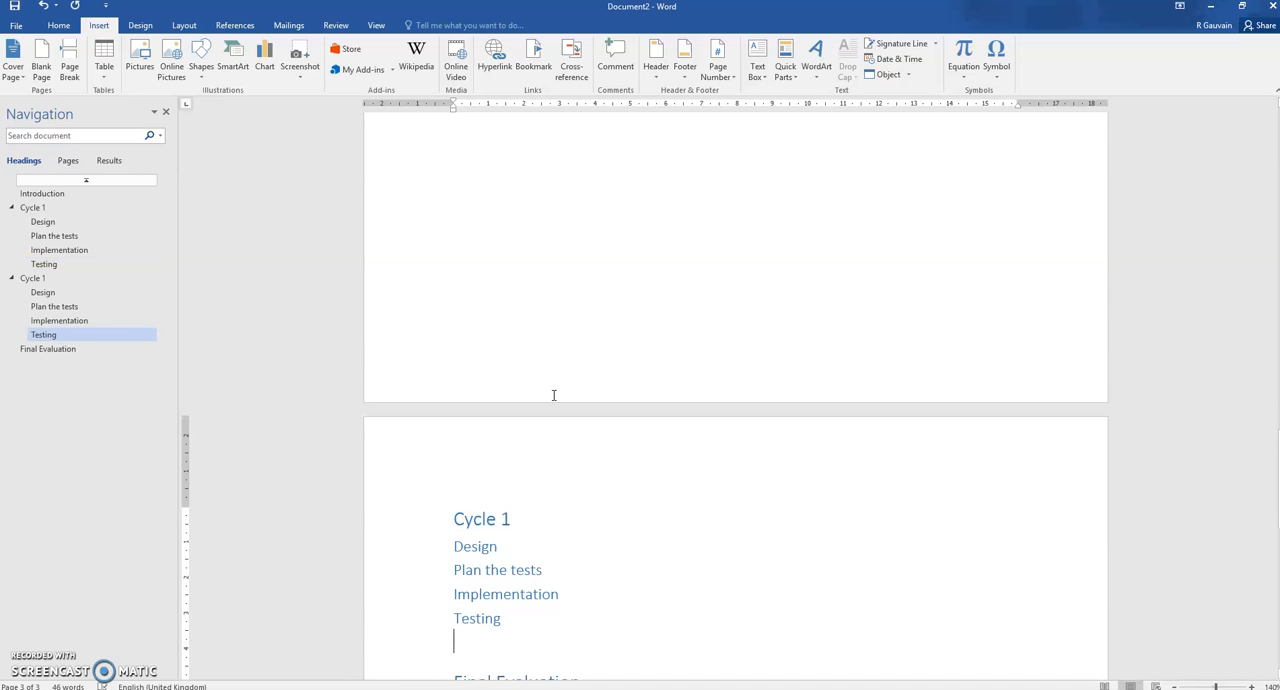
pyautogui.hotkey('ctrl', 'v')
pyautogui.hotkey('ctrl', 'v')
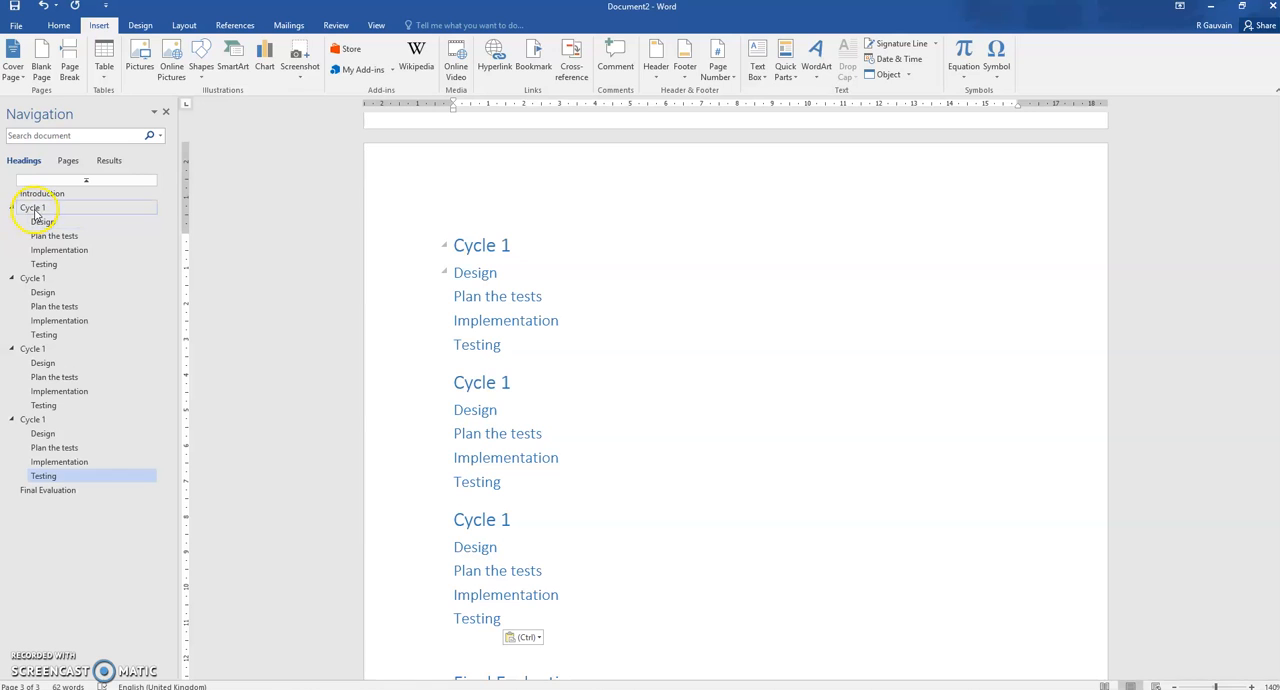
# Renumber the three pasted Cycle headings in order as Cycle 2, Cycle 3 and Cycle 4
pyautogui.click(33, 278)
pyautogui.click(517, 134)
pyautogui.press('BackSpace')
pyautogui.write('2')
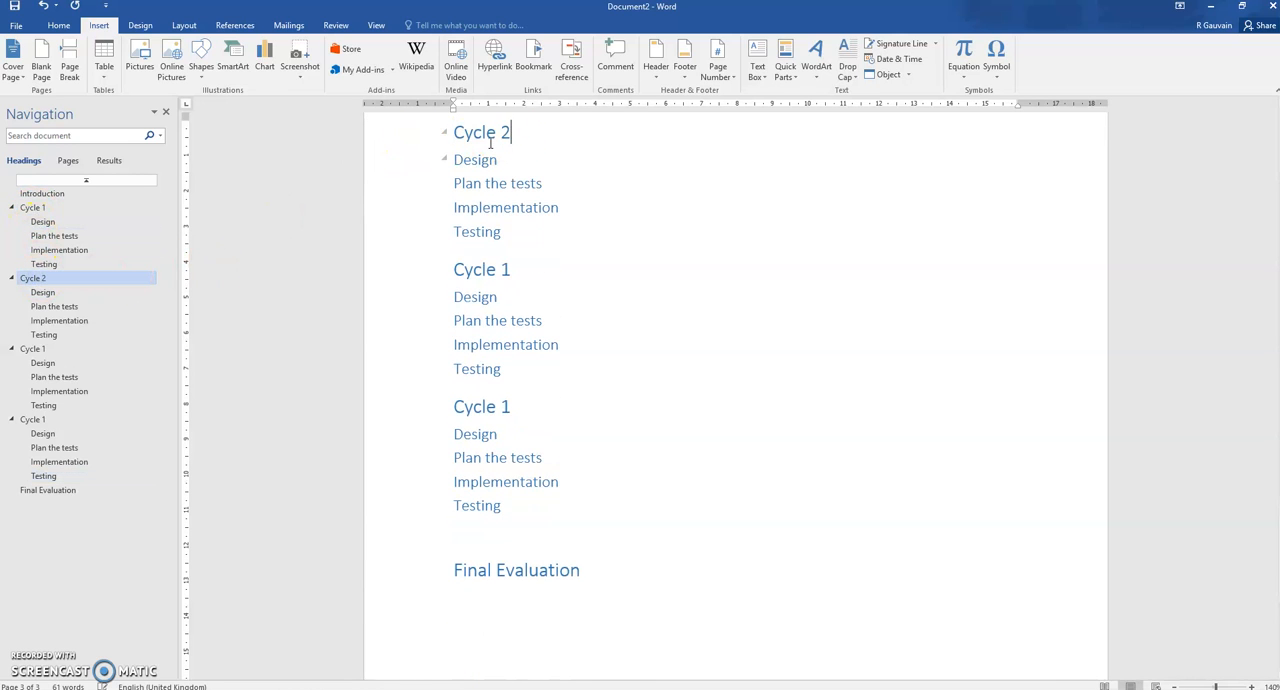
pyautogui.click(512, 268)
pyautogui.write('3')
pyautogui.click(512, 407)
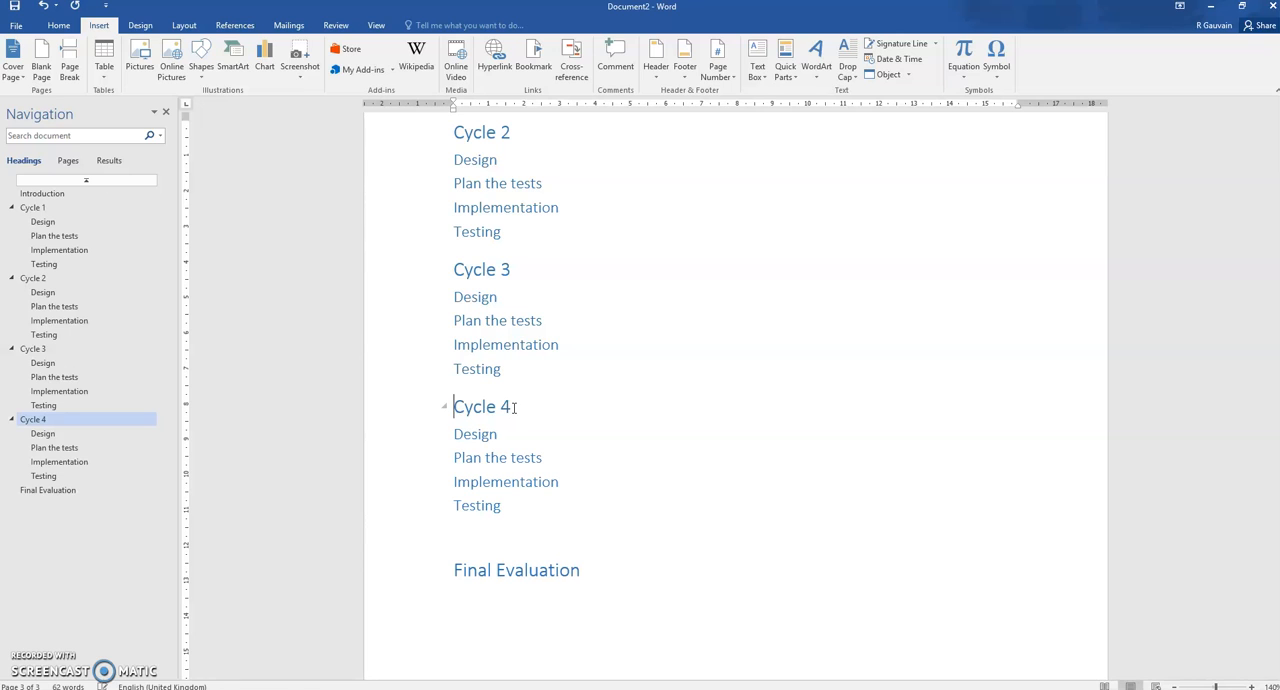
# Insert page breaks before the Cycle 4 and Cycle 3 headings
pyautogui.click(456, 408)
pyautogui.click(69, 62)
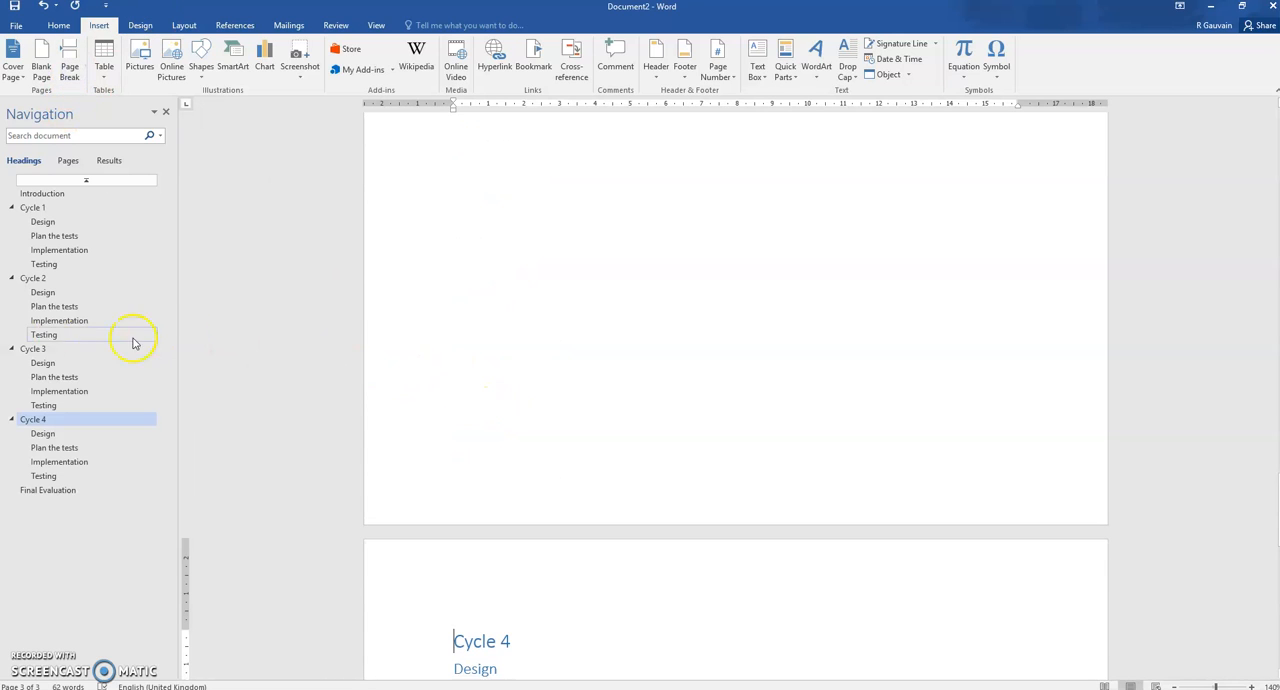
pyautogui.click(33, 349)
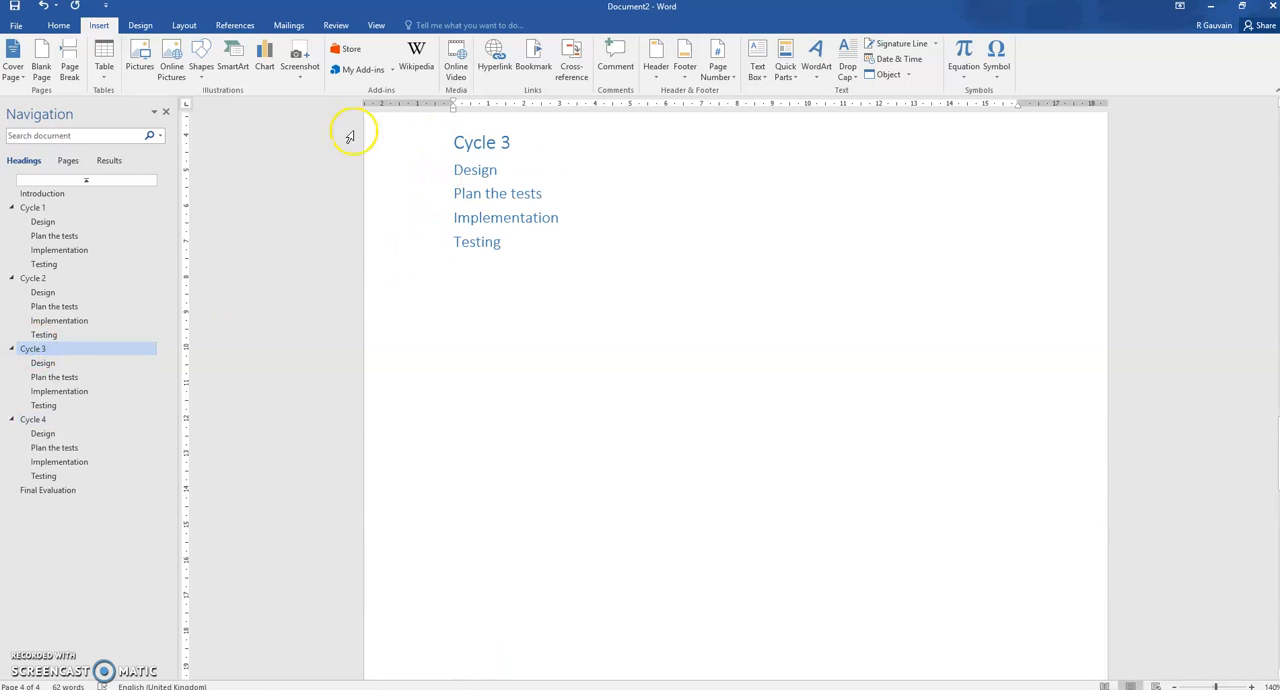
pyautogui.click(69, 62)
# Check the page layout from Cycle 2 onwards and insert a page break between the Cycle 4 block and Final Evaluation
pyautogui.click(30, 278)
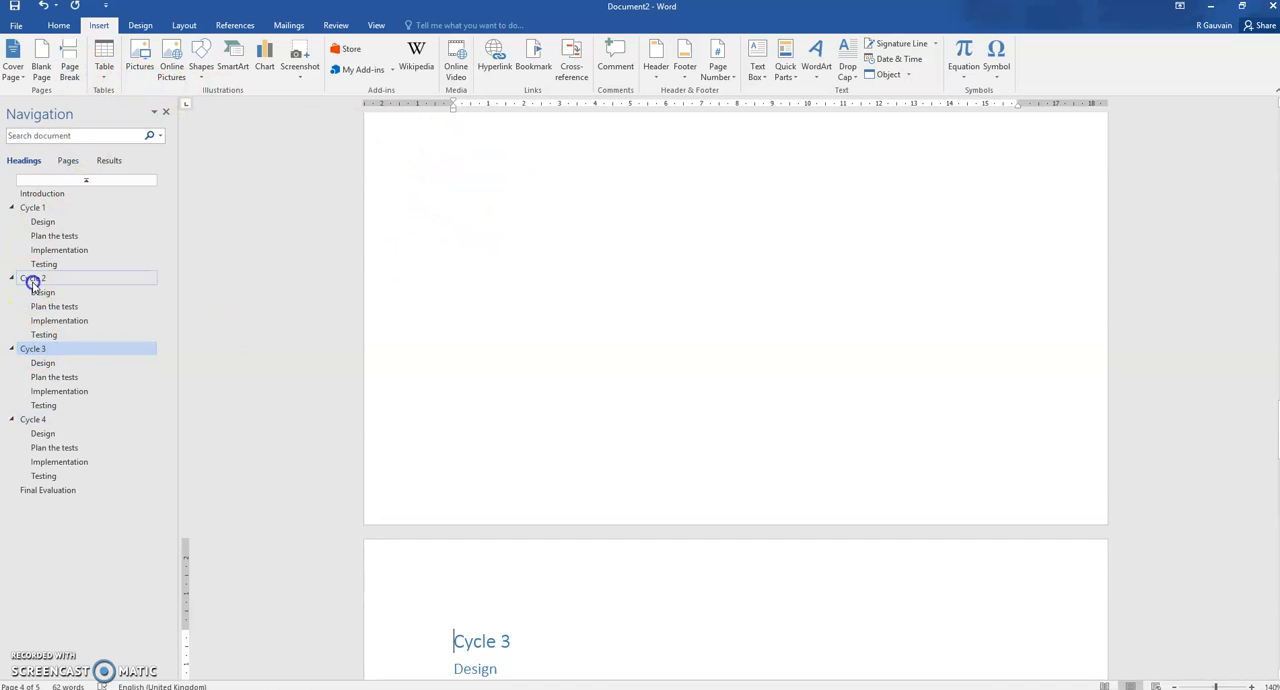
pyautogui.scroll(3, 410, 215)
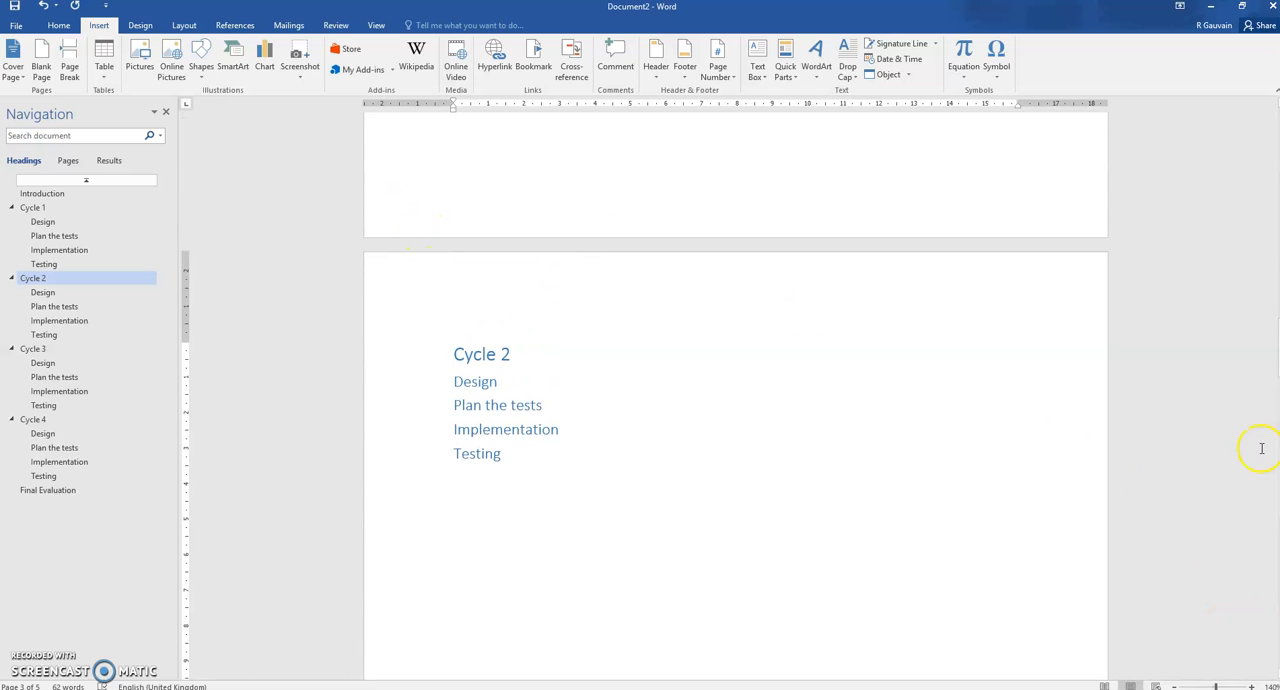
pyautogui.scroll(10, 735, 400)
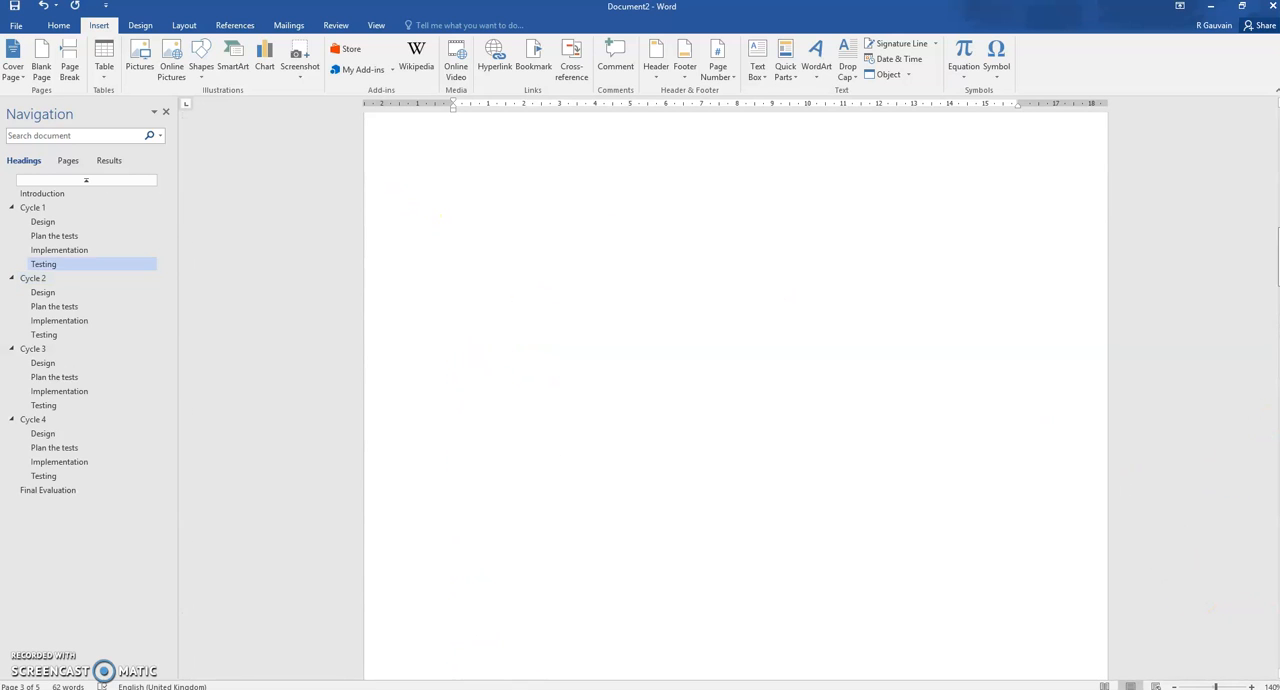
pyautogui.scroll(-10, 735, 400)
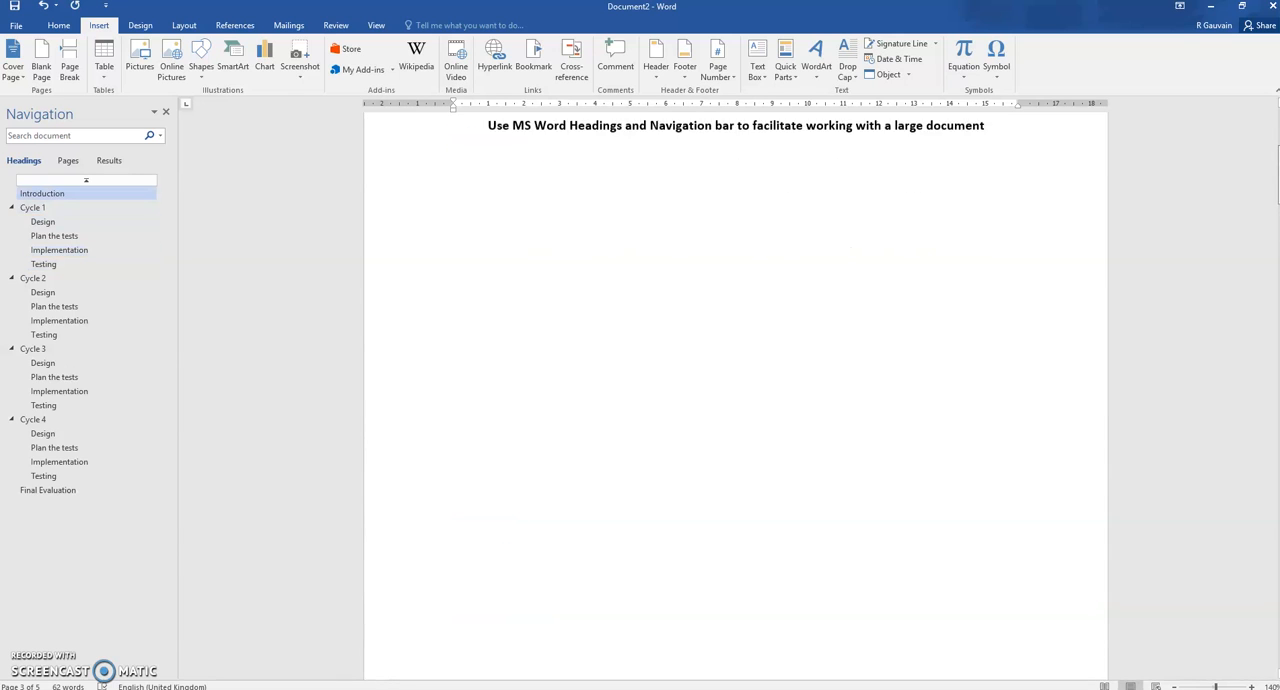
pyautogui.scroll(-10, 735, 400)
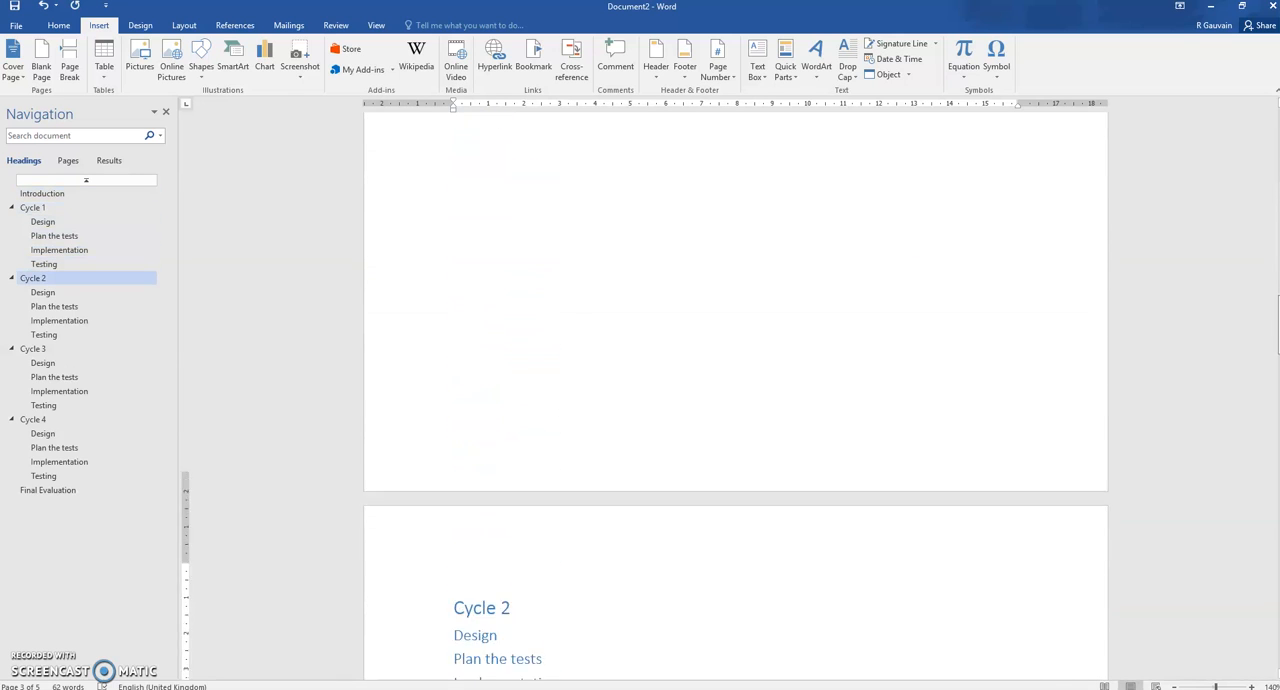
pyautogui.scroll(-10, 735, 400)
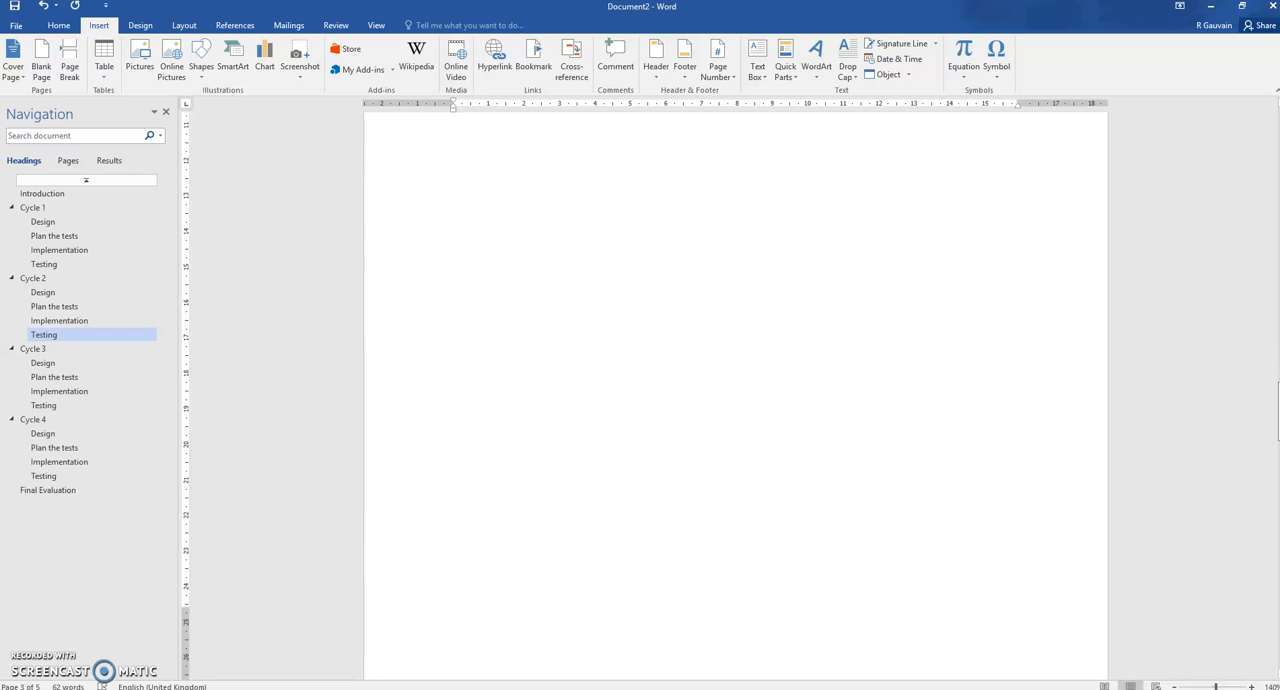
pyautogui.moveTo(1278, 491); pyautogui.dragTo(1276, 601)
pyautogui.click(455, 439)
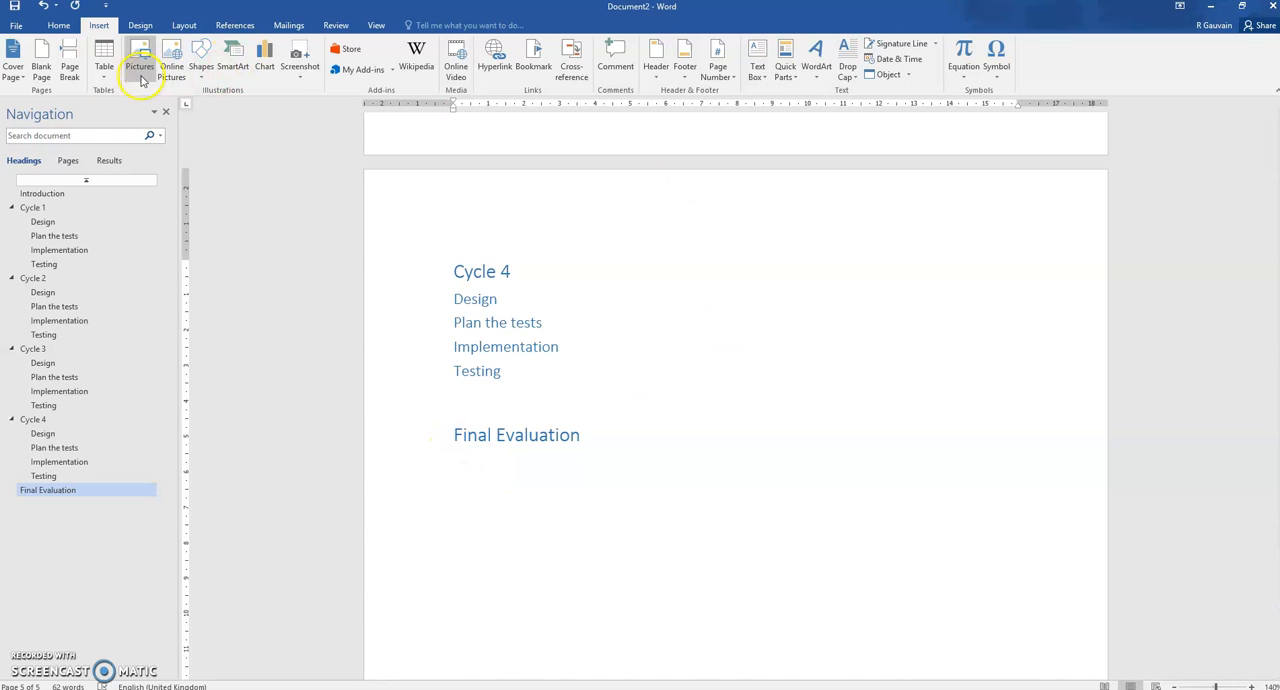
pyautogui.click(70, 68)
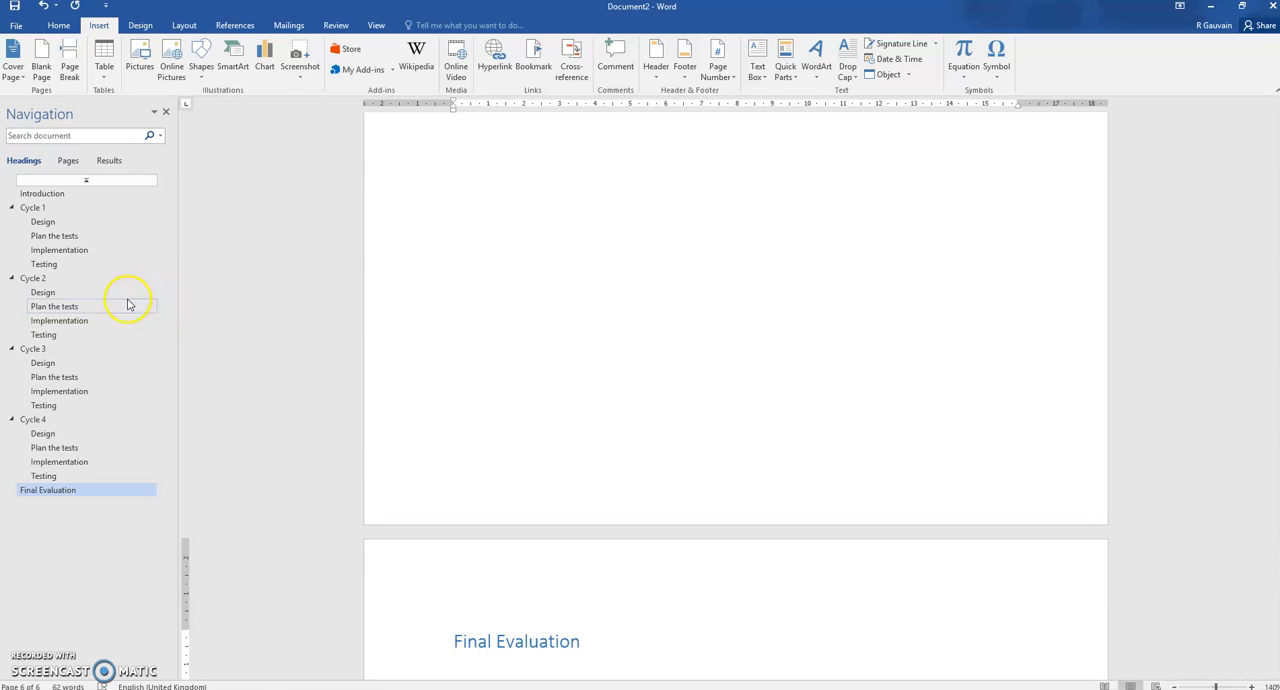
# Add the line "I am going to test my code with normal, abnormal and extreme values" under Cycle 1's Plan the tests heading
pyautogui.click(79, 237)
pyautogui.scroll(1, 558, 255)
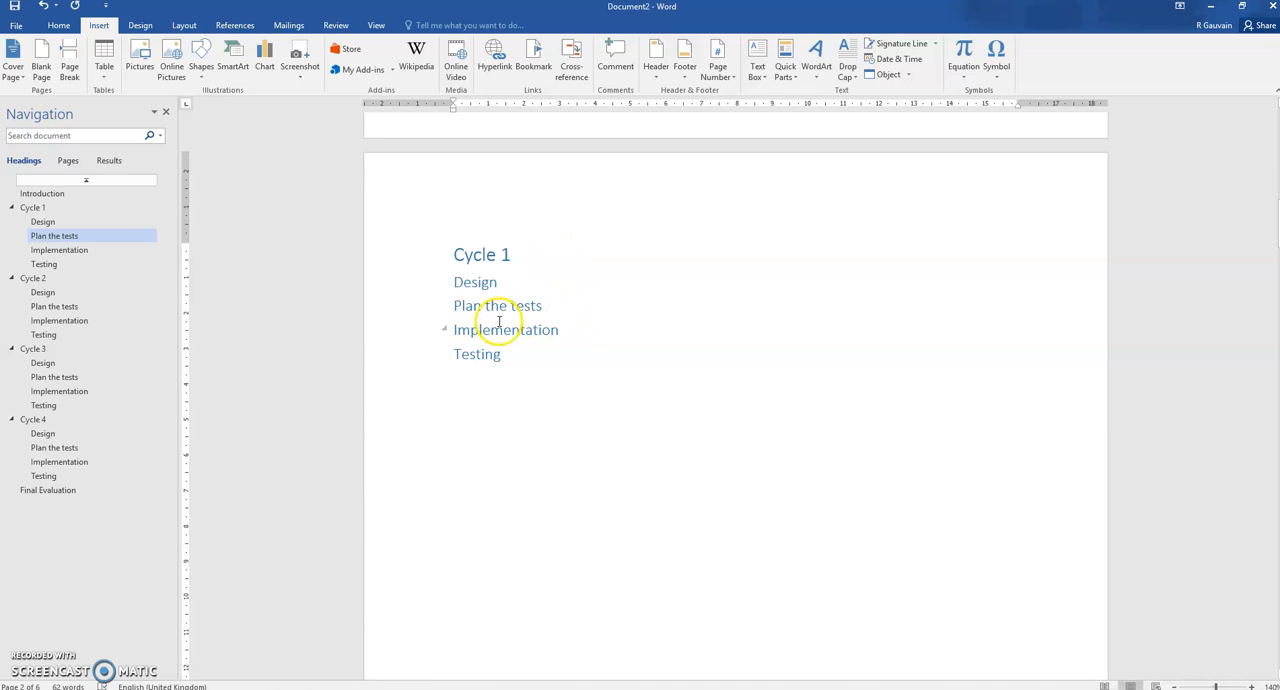
pyautogui.click(551, 305)
pyautogui.press('Return')
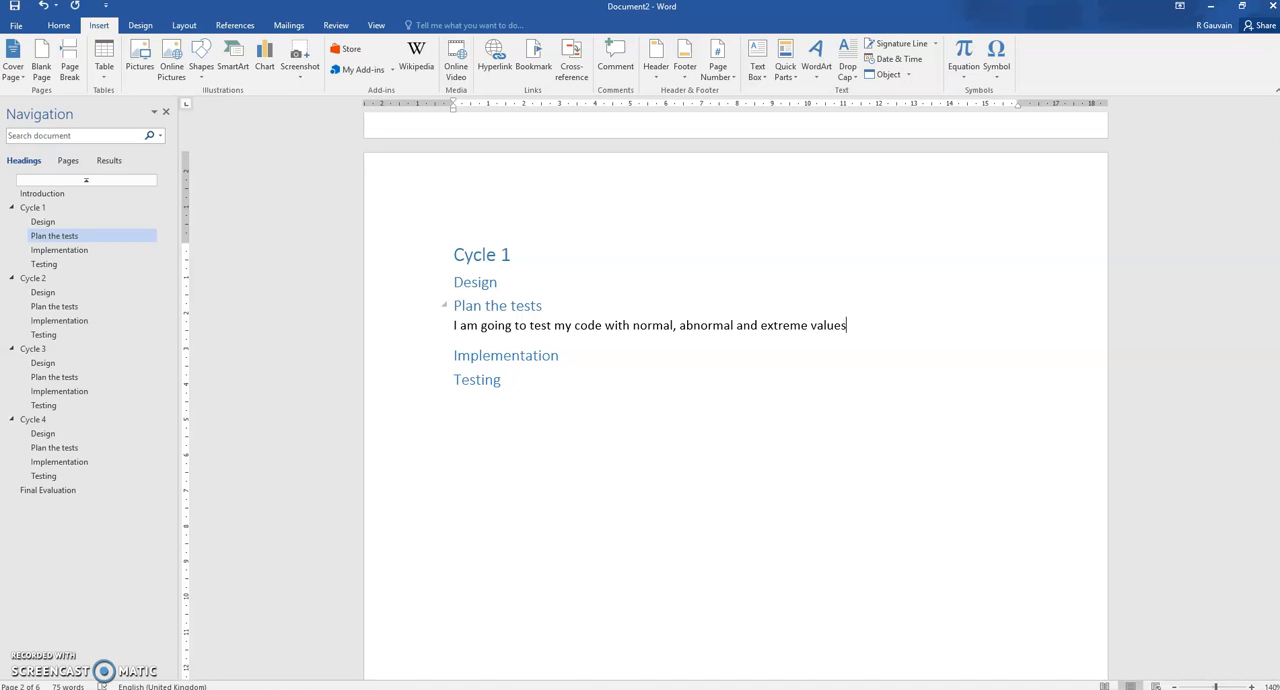
# Insert a table of five columns and four rows below the test sentence, heading the first two columns "Test nb" and "What am I testing"
pyautogui.press('Return')
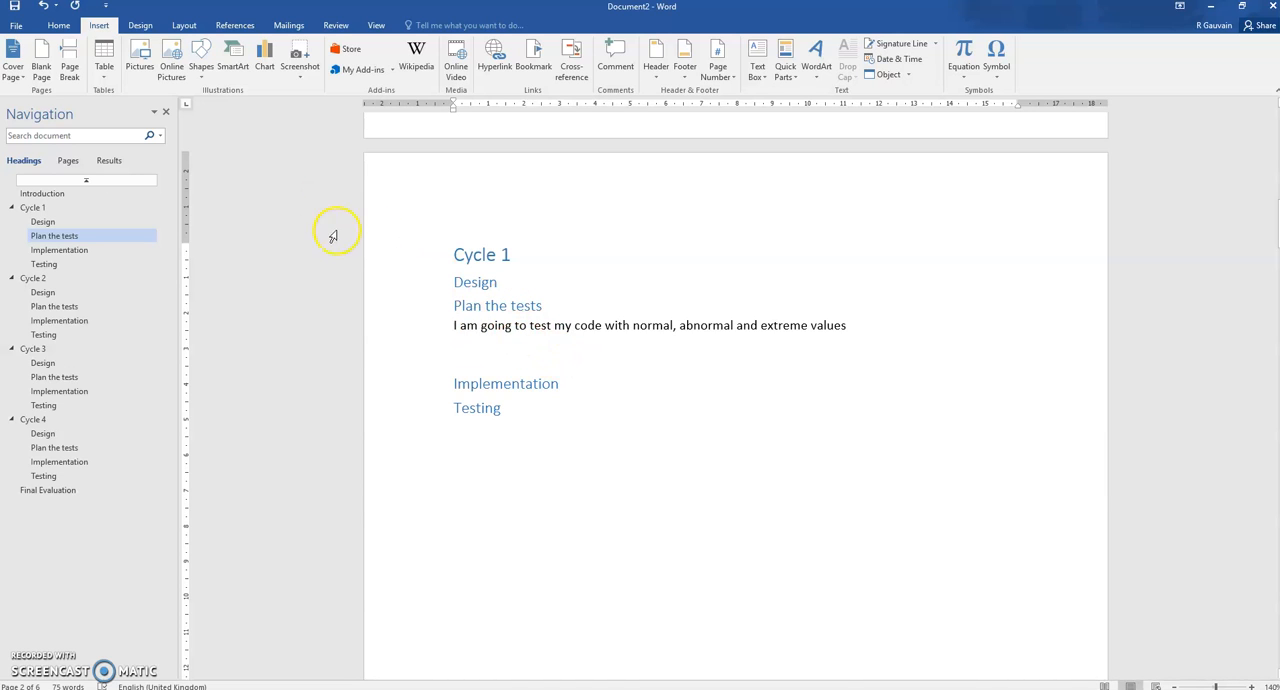
pyautogui.click(103, 60)
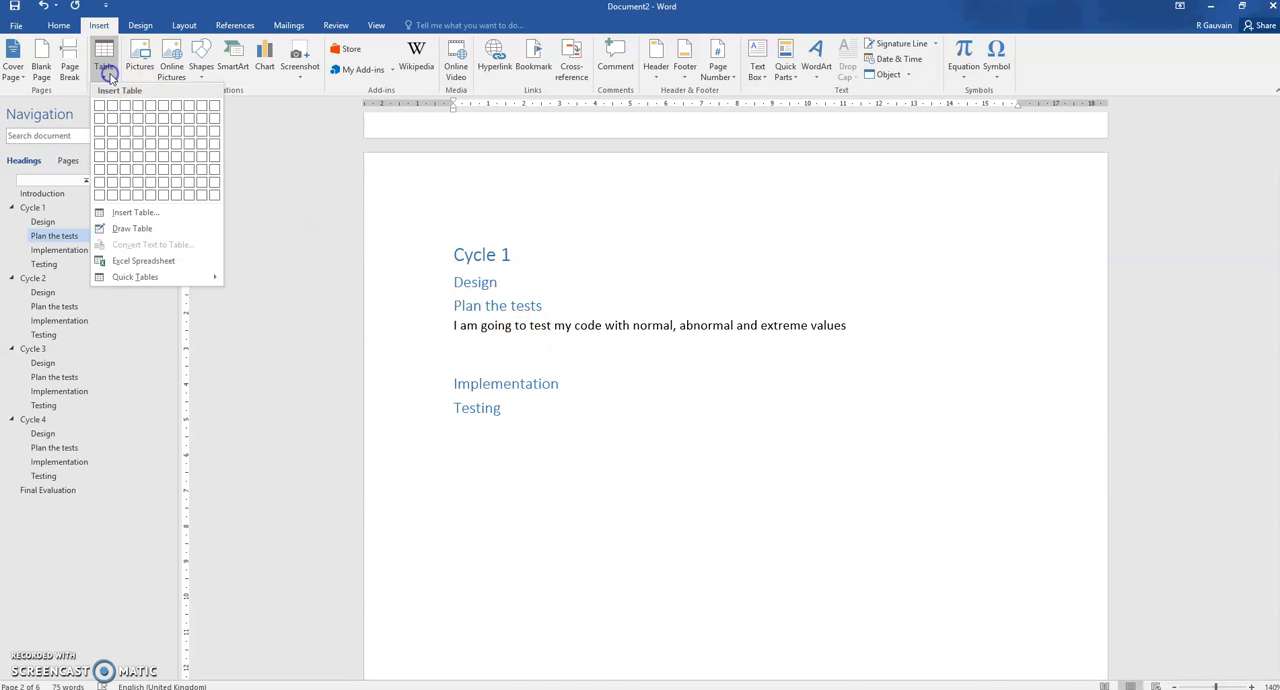
pyautogui.click(152, 143)
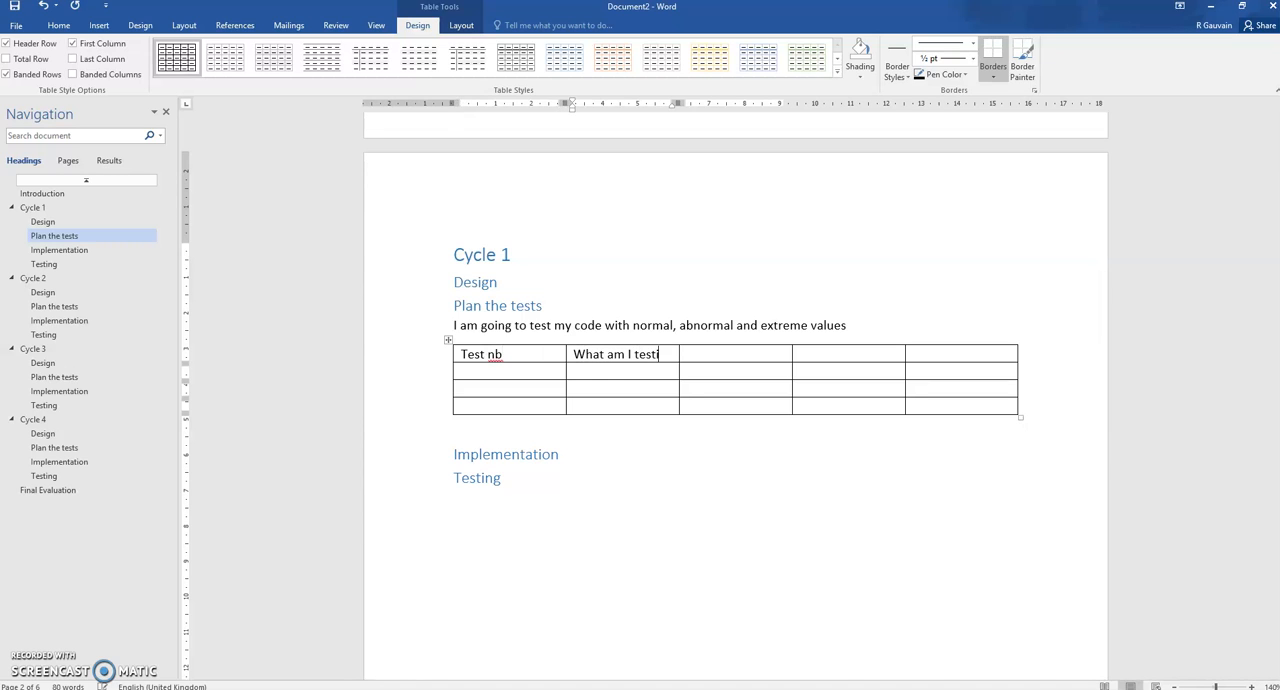
pyautogui.write('ng')
pyautogui.press('Tab')
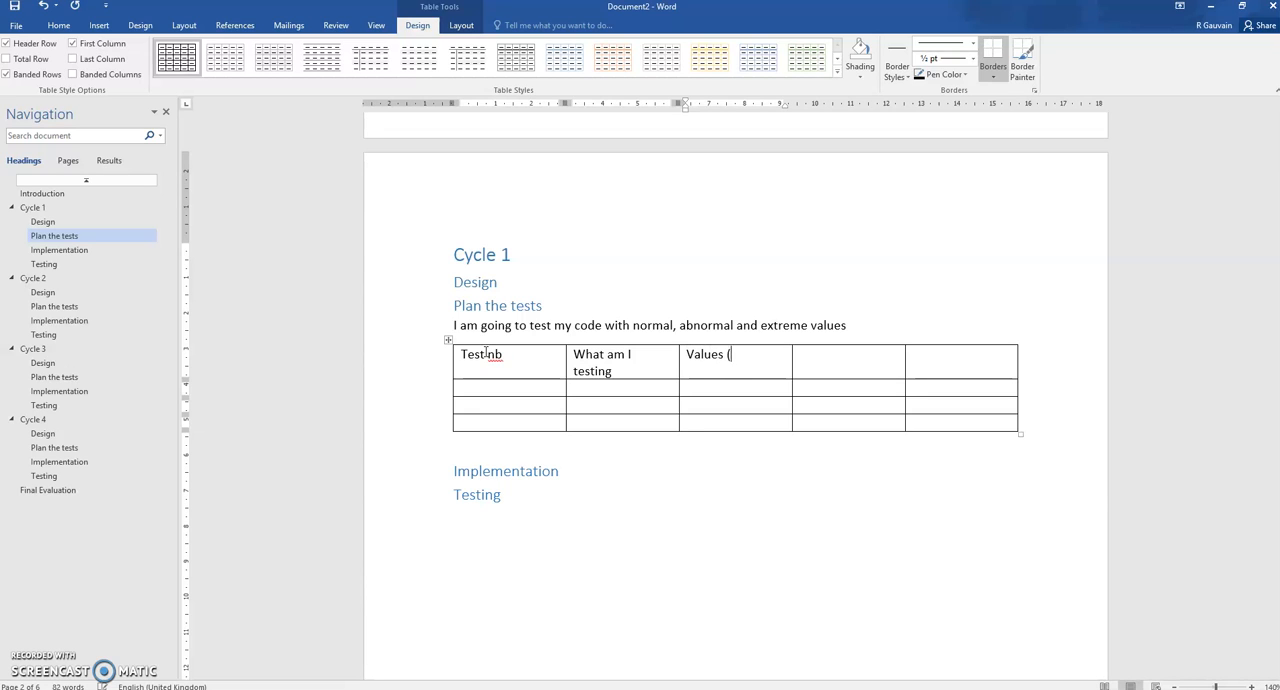
# Enter "Values (normal/extreme/abnormal)" as the third column heading of the test table
pyautogui.write('Values (normal/ext4reme/')
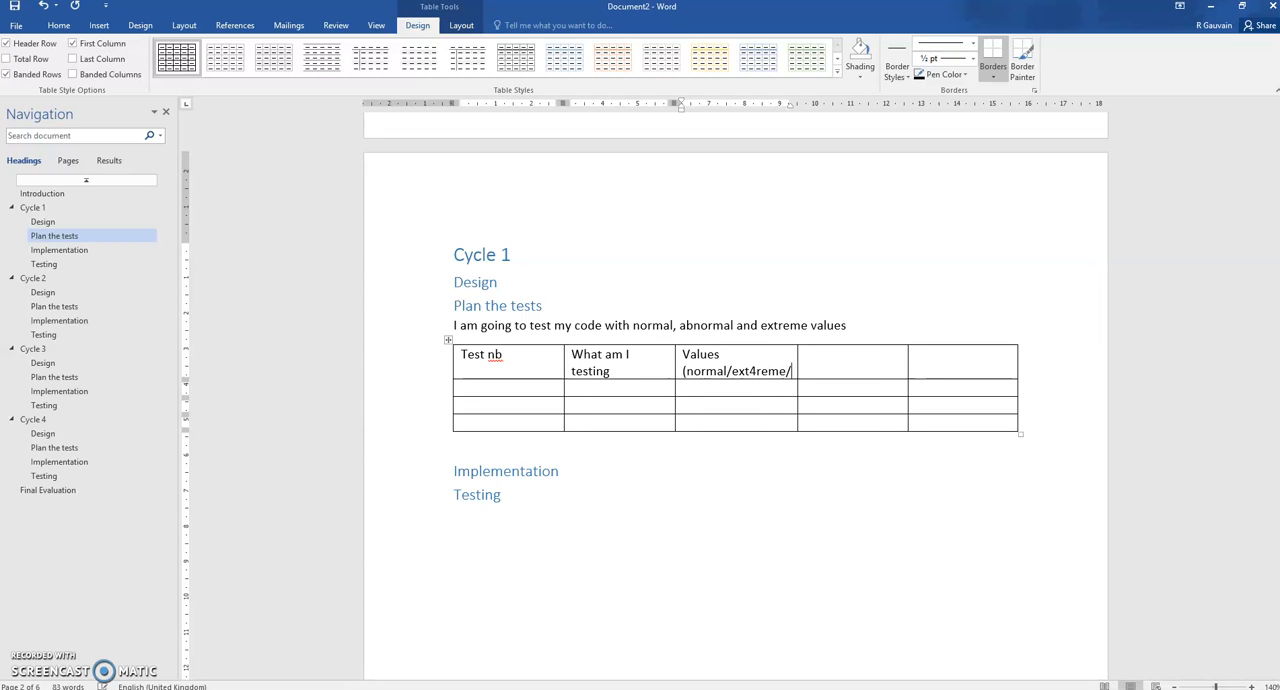
pyautogui.write('abnormal')
pyautogui.click(475, 359)
pyautogui.write(')')
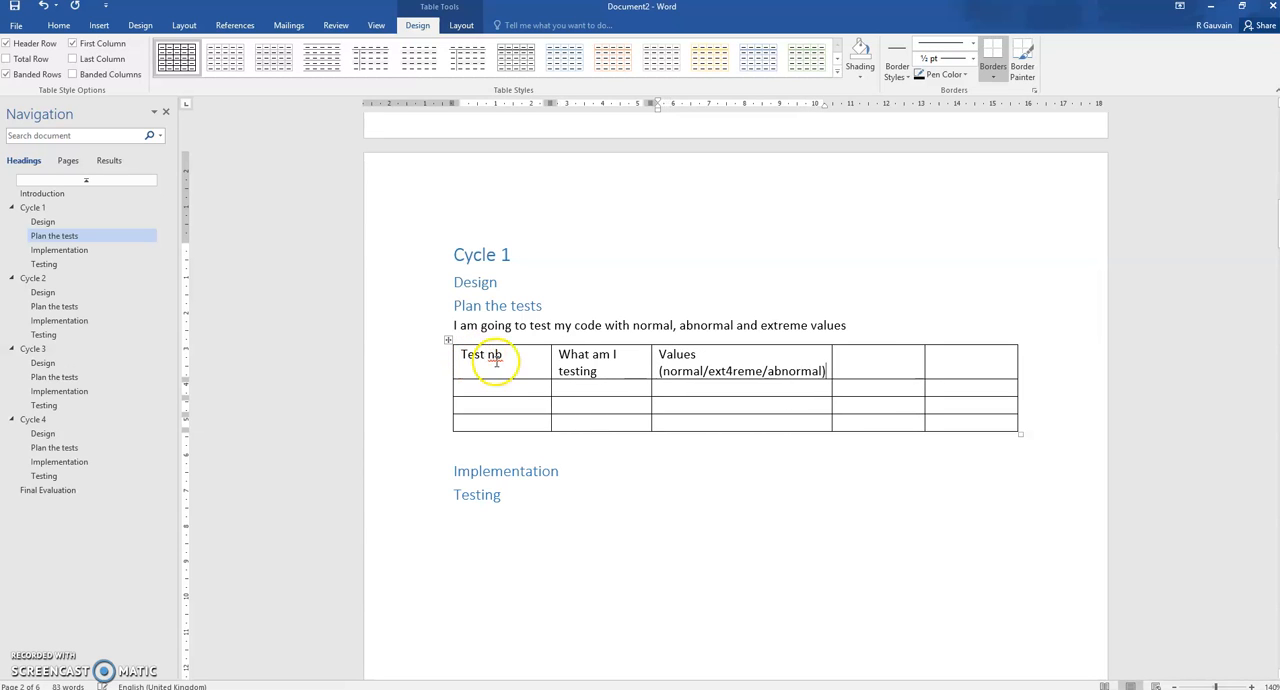
pyautogui.click(731, 378)
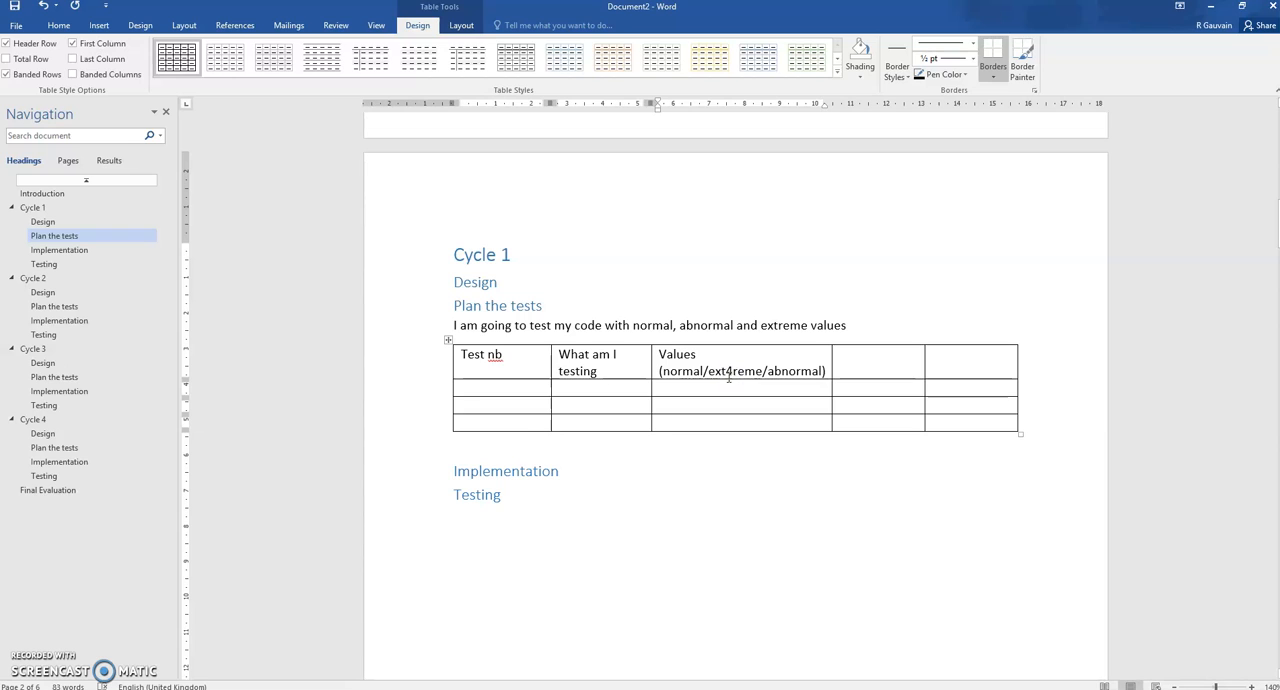
pyautogui.press('BackSpace')
# Head the last two columns of the test table "Pass/fail" and "comment"
pyautogui.click(876, 358)
pyautogui.write('Pass/fail')
pyautogui.click(976, 369)
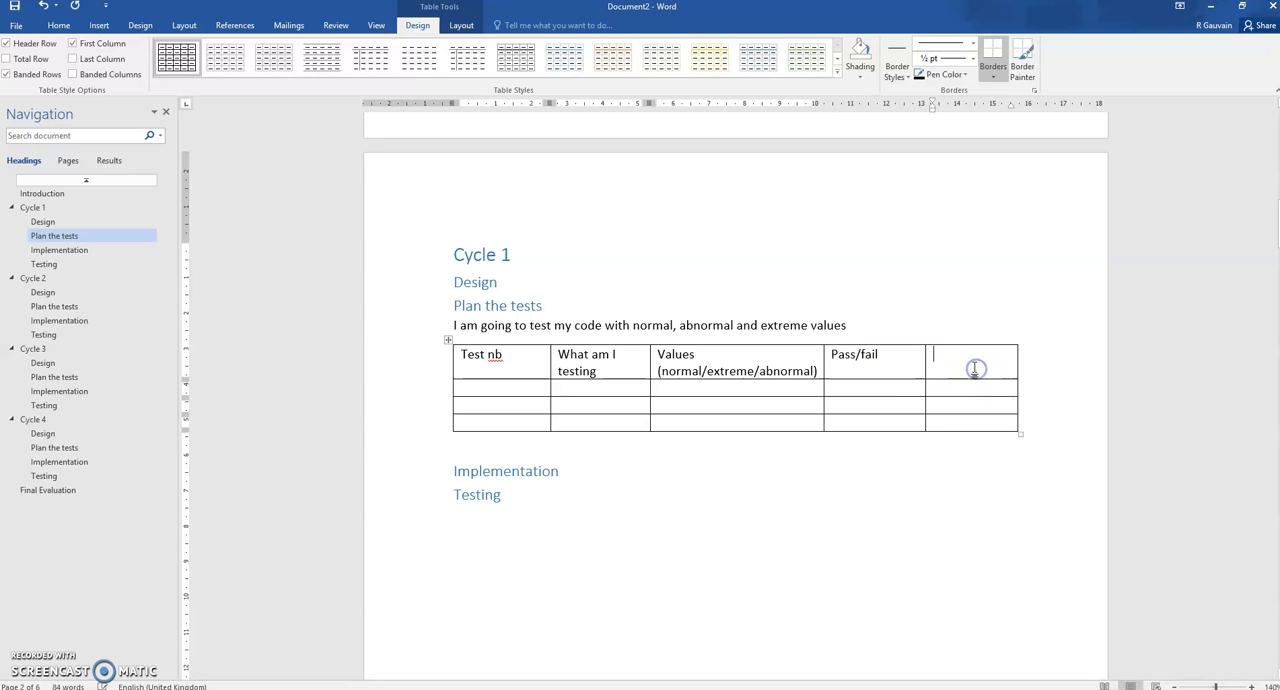
pyautogui.write('comment')
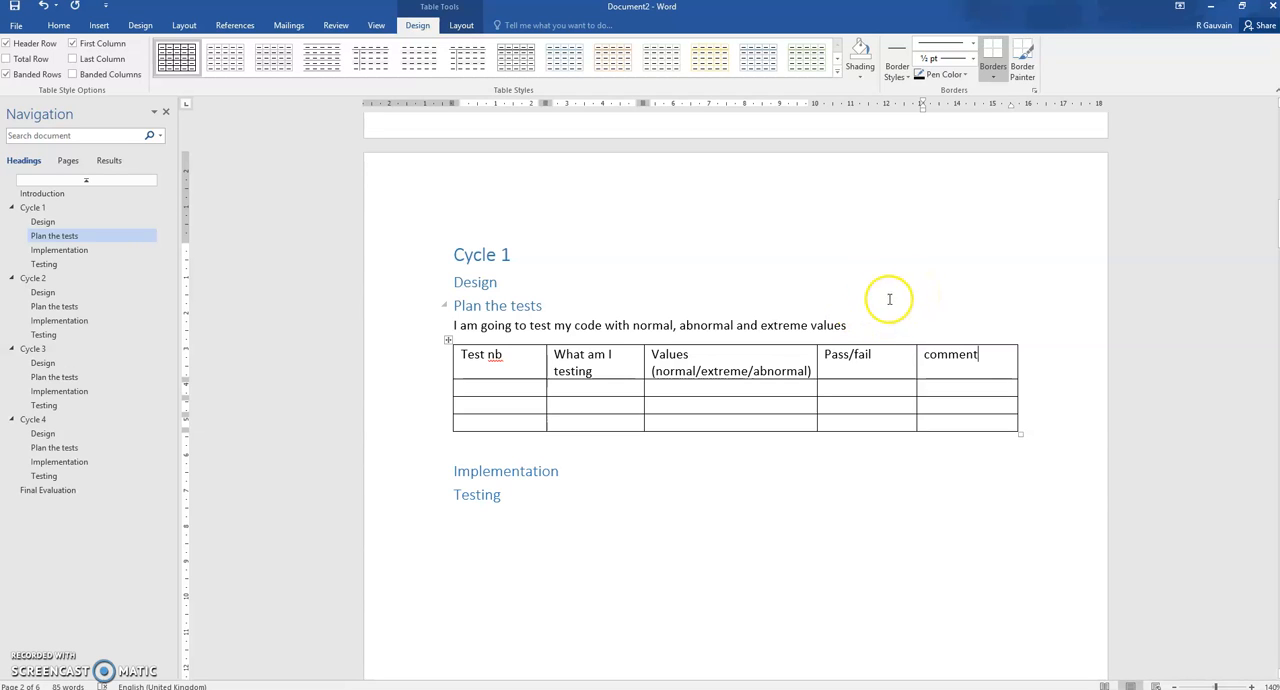
# Display the formatting marks and check the page breaks before and after the Cycle 1 section
pyautogui.scroll(1, 543, 191)
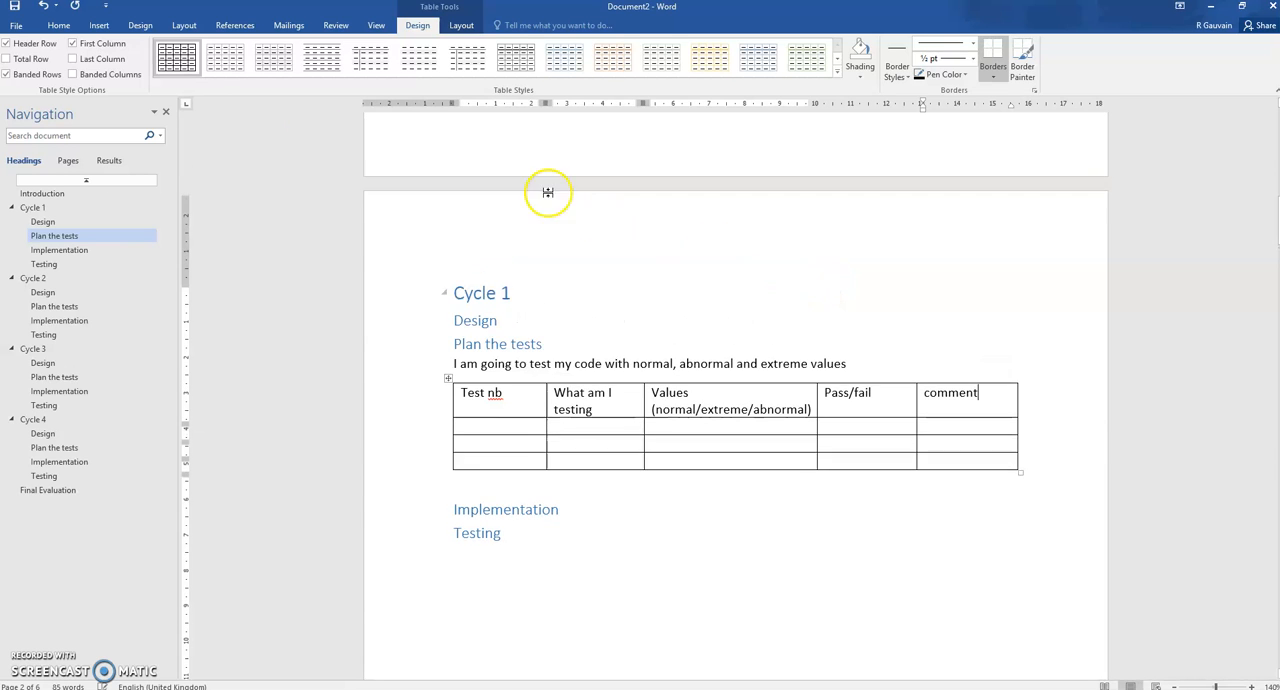
pyautogui.click(1201, 686)
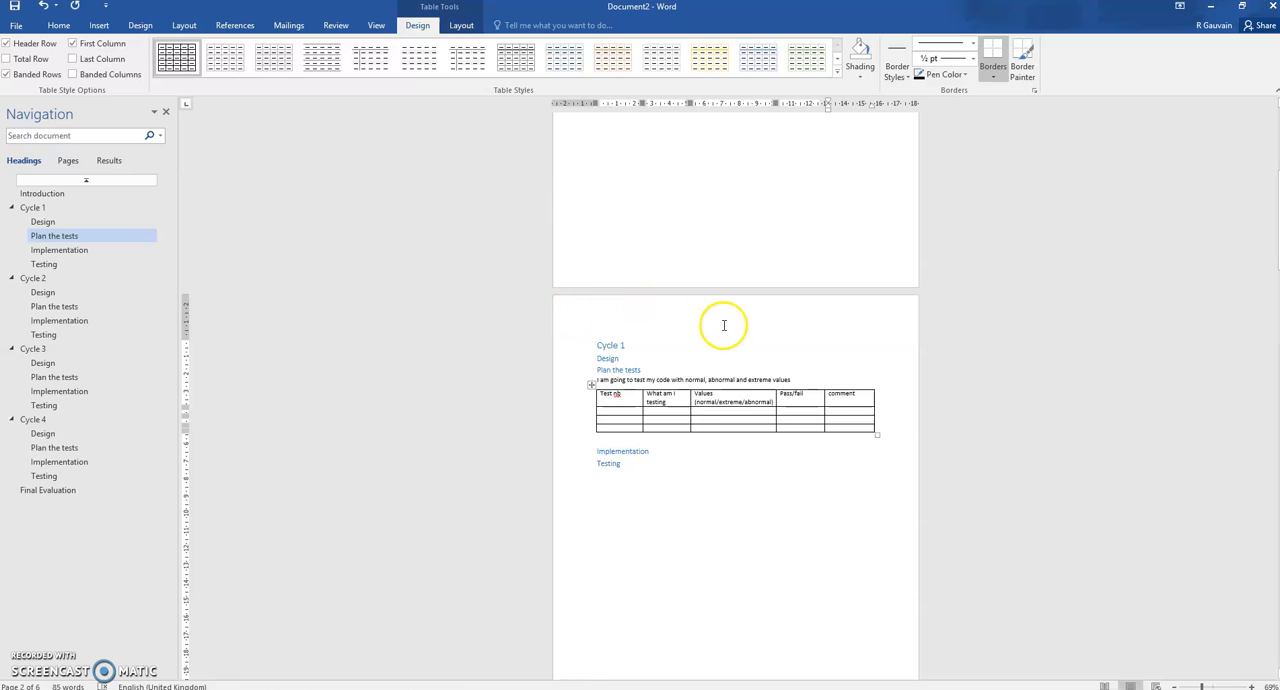
pyautogui.scroll(-1, 729, 325)
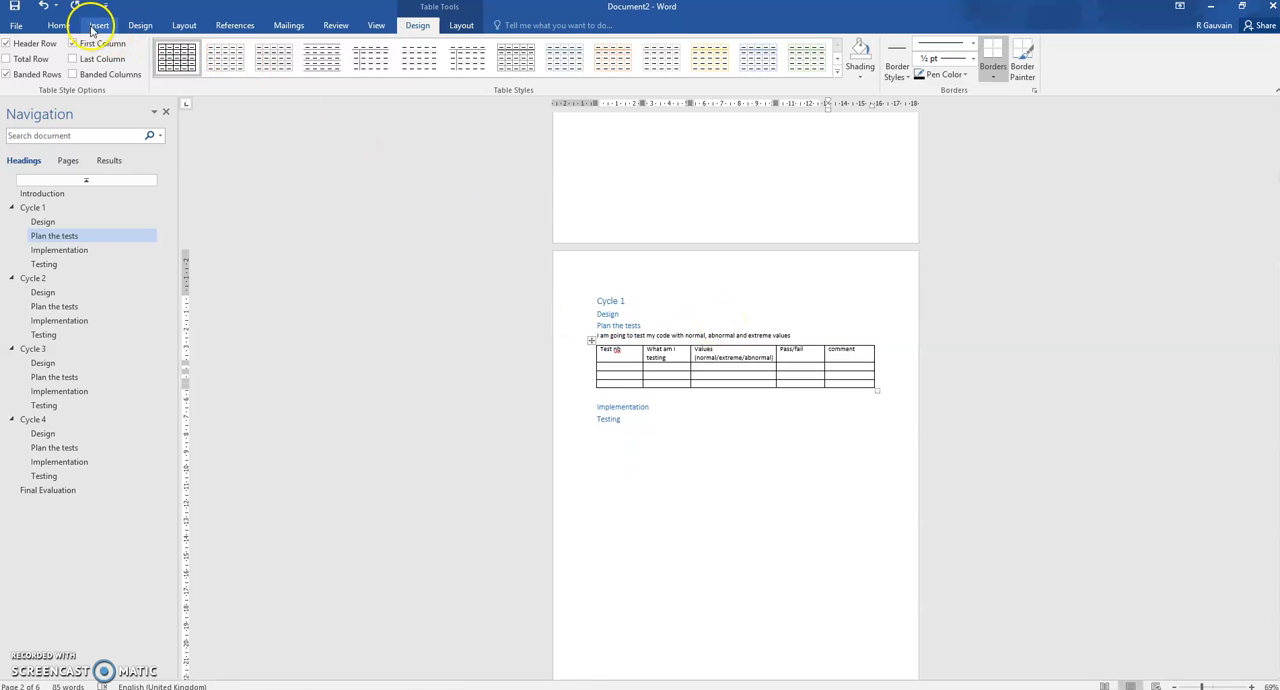
pyautogui.click(58, 25)
pyautogui.click(419, 48)
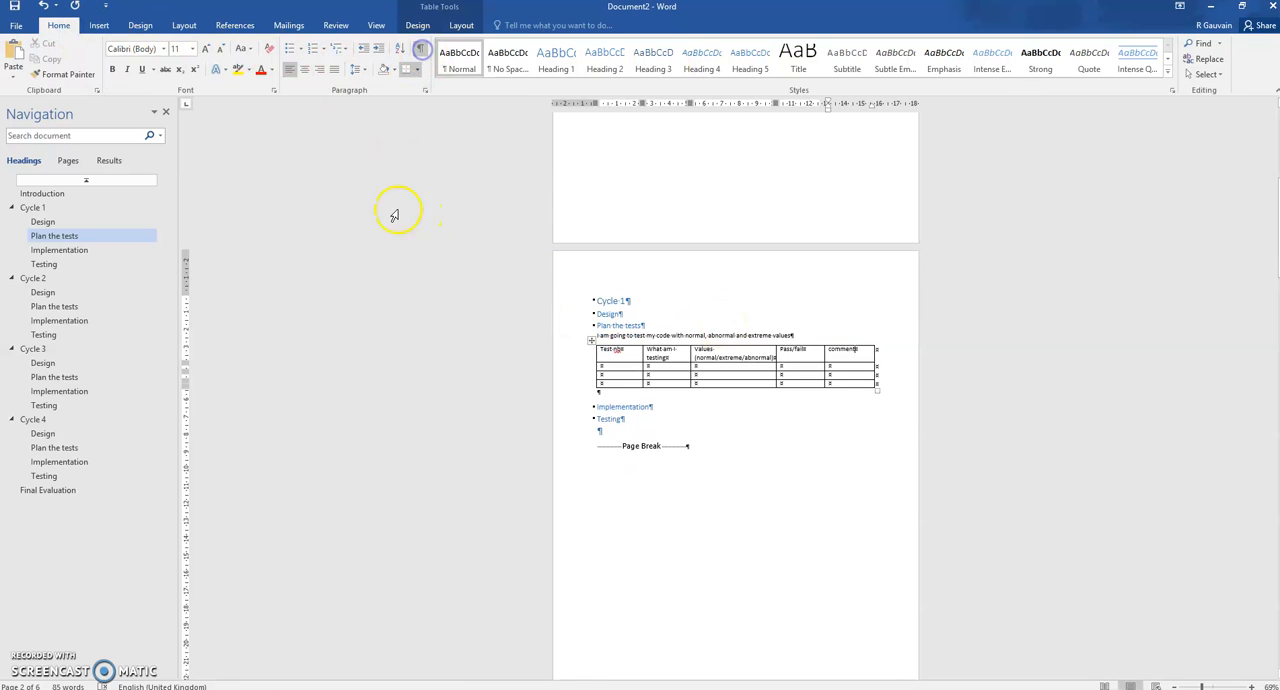
pyautogui.scroll(1, 733, 333)
pyautogui.scroll(7, 733, 333)
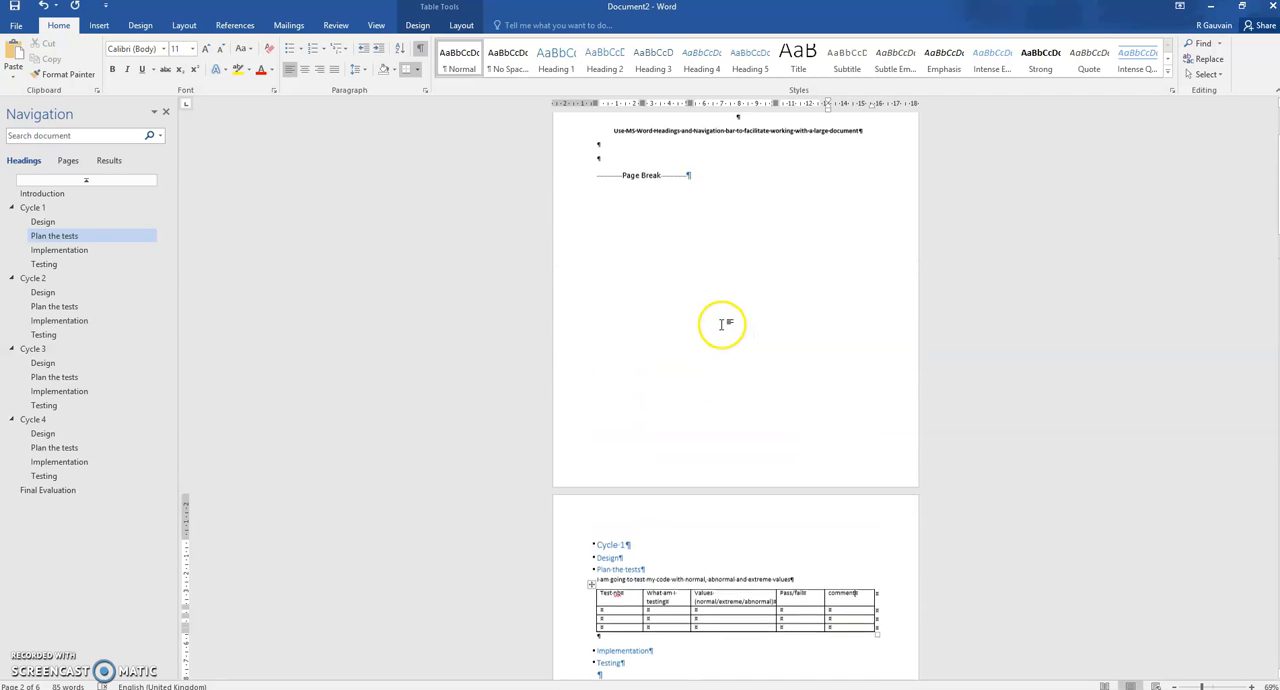
pyautogui.click(590, 287)
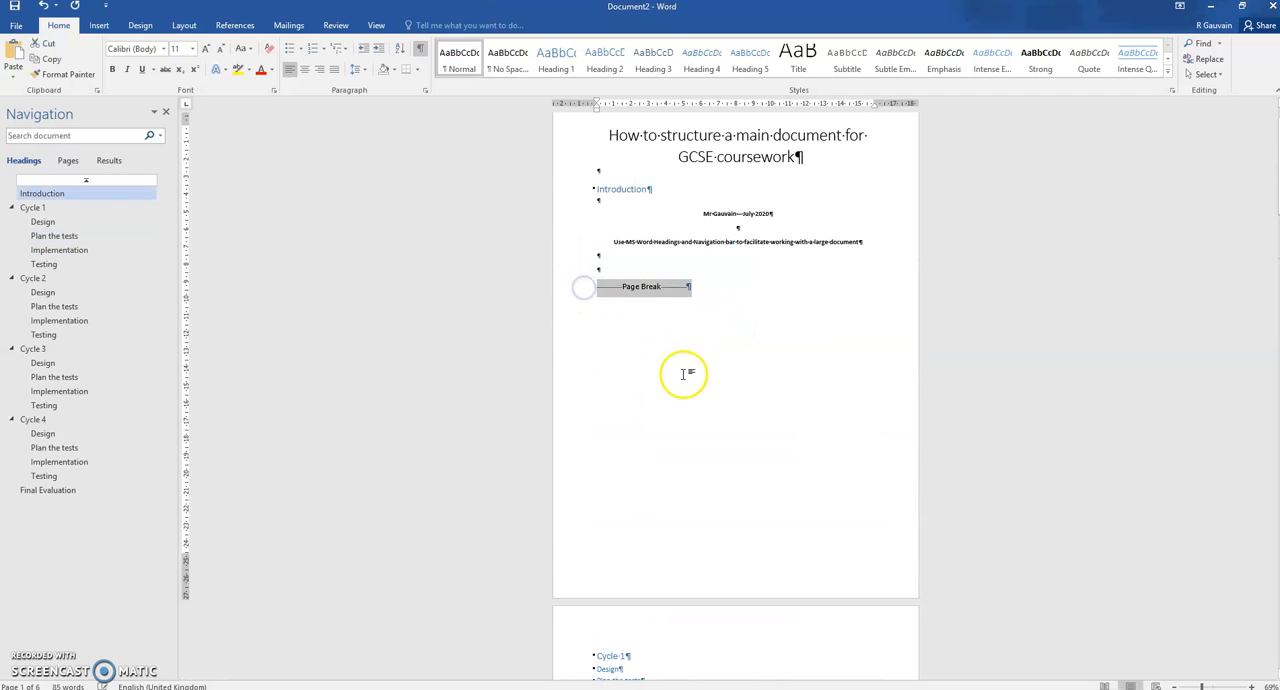
pyautogui.scroll(-5, 677, 371)
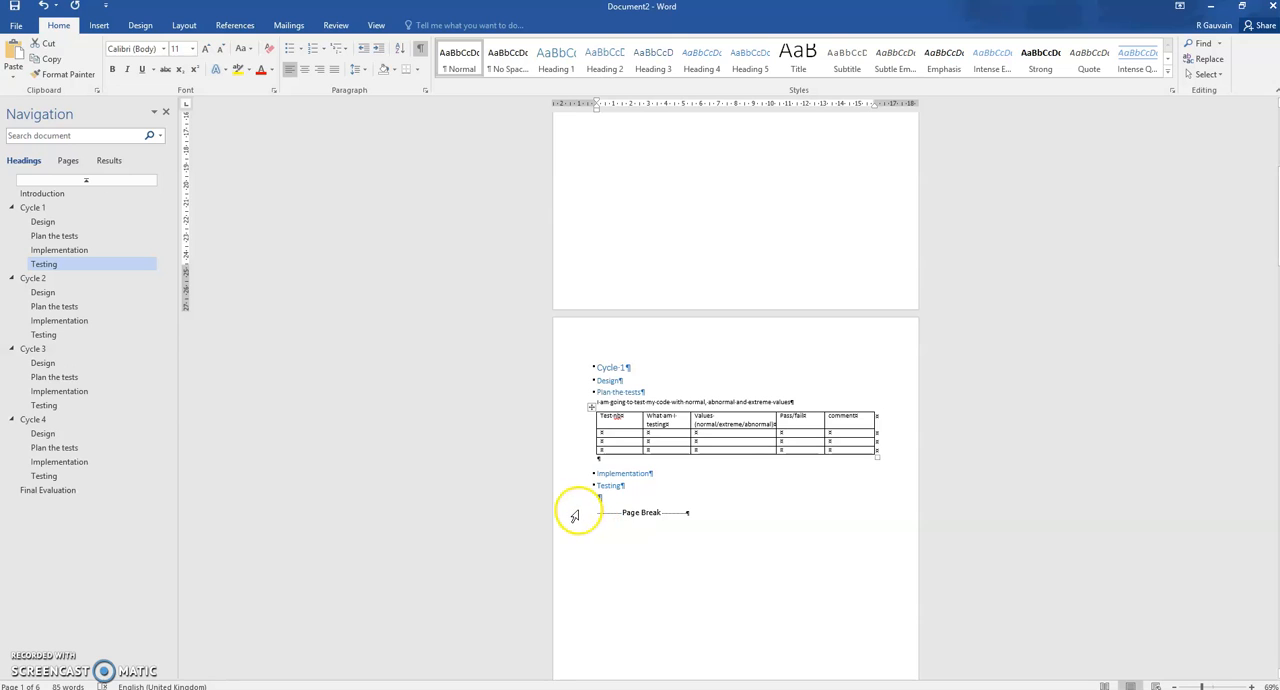
pyautogui.click(578, 512)
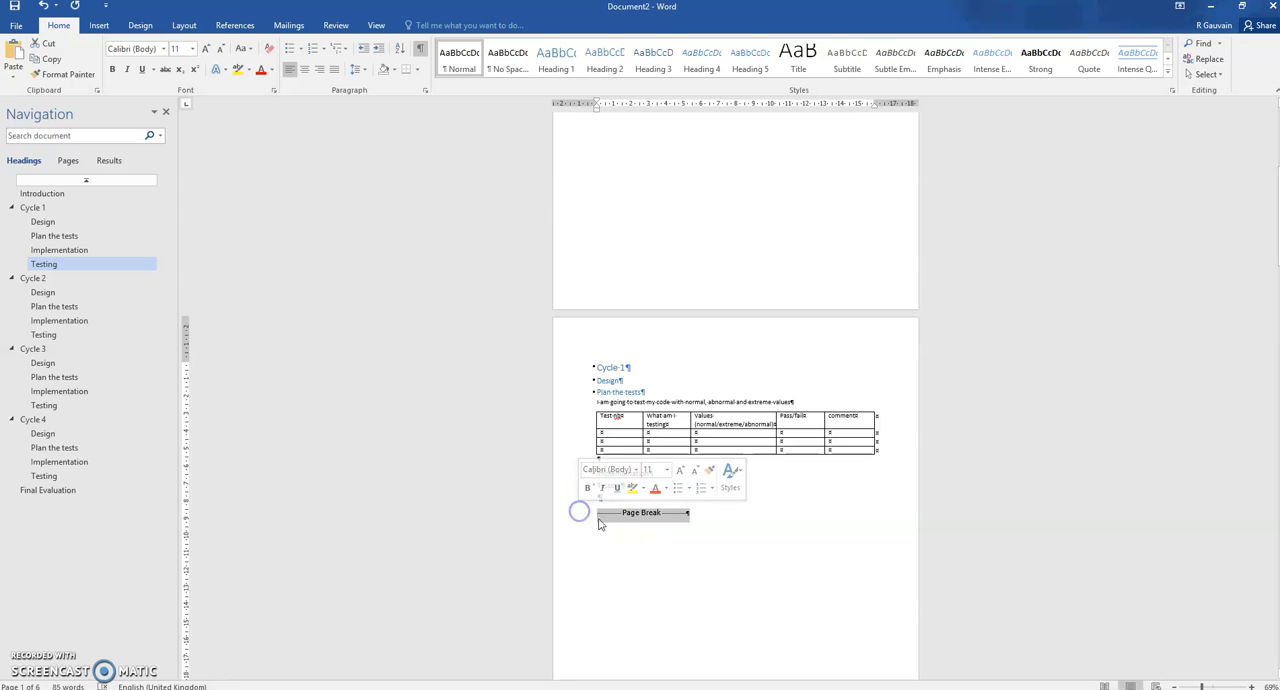
# Set the empty line below Cycle 1's Testing heading to Normal style and insert a Next Page section break there
pyautogui.click(759, 510)
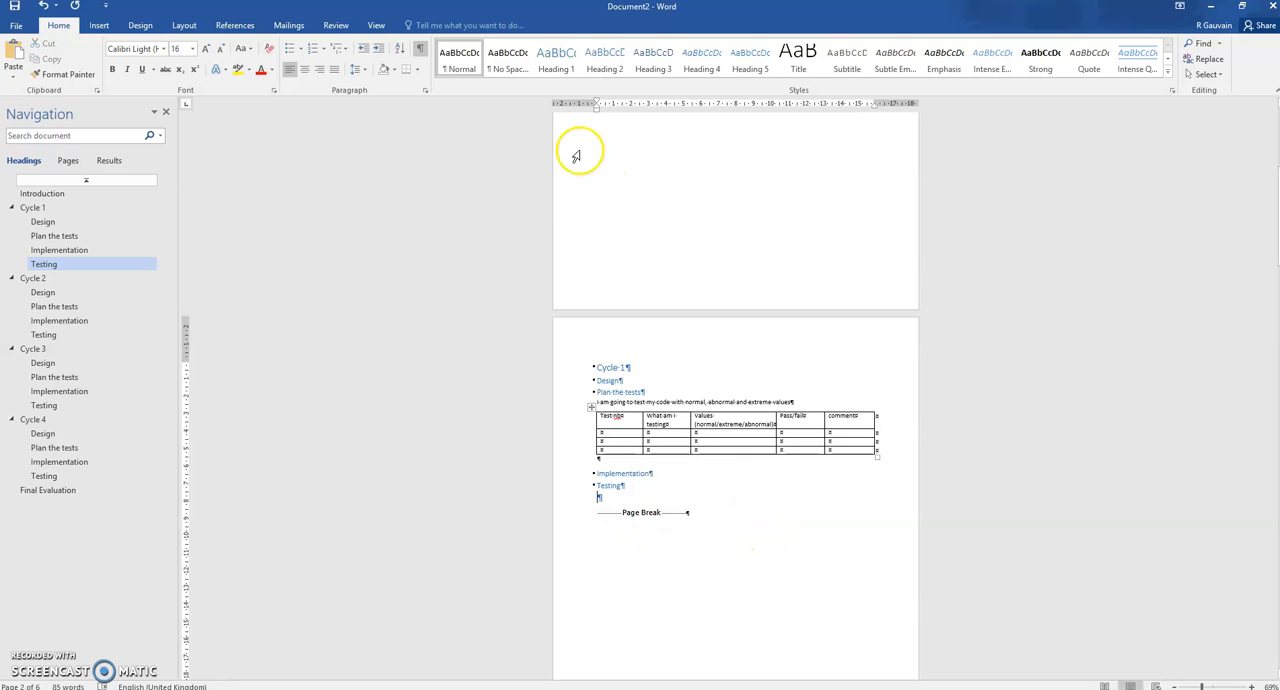
pyautogui.click(455, 58)
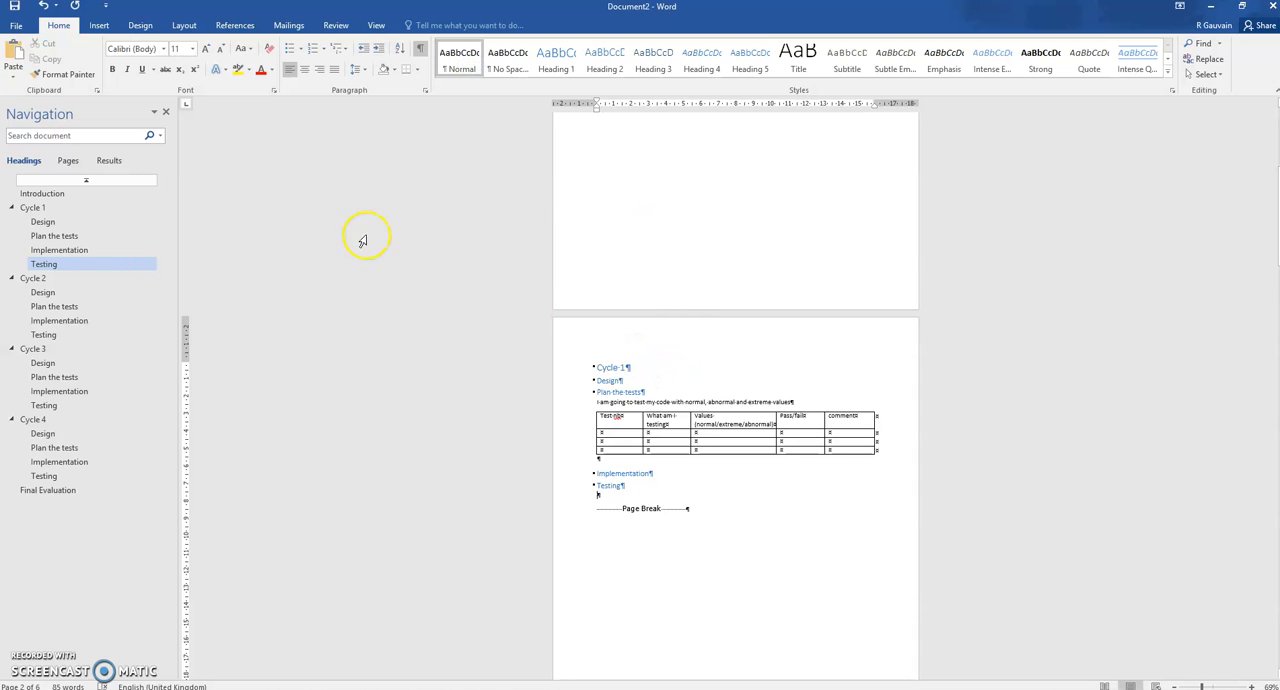
pyautogui.click(185, 26)
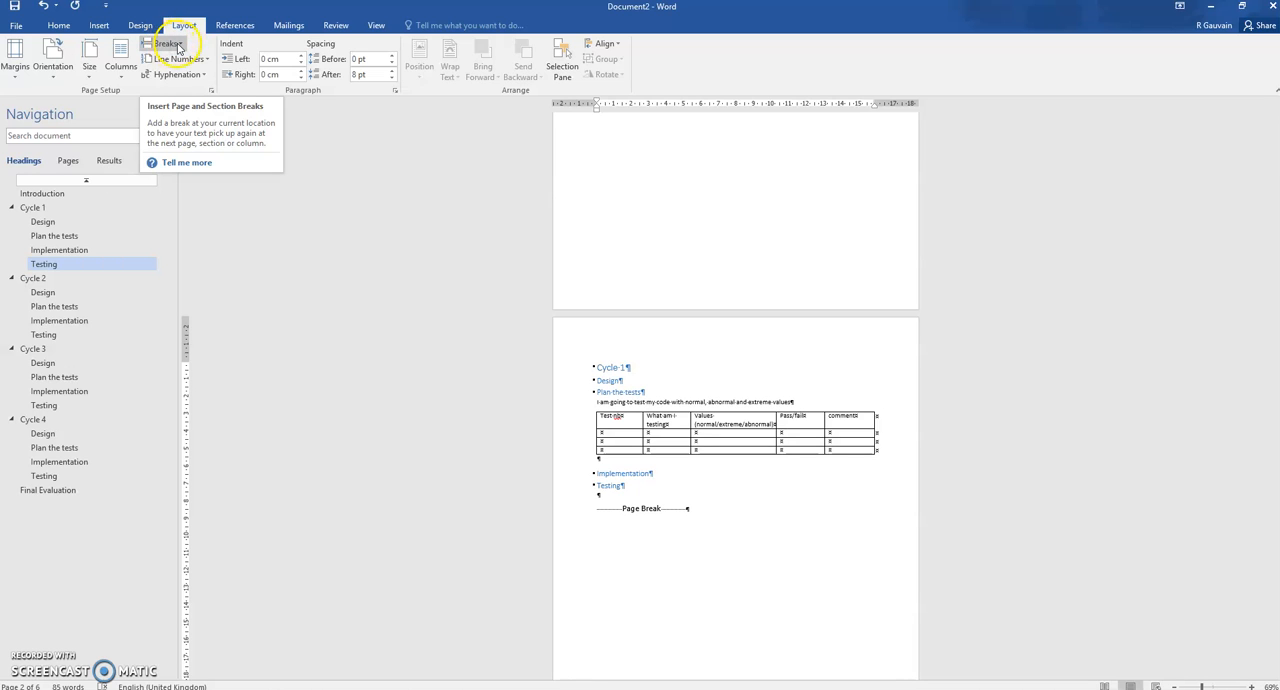
pyautogui.click(180, 45)
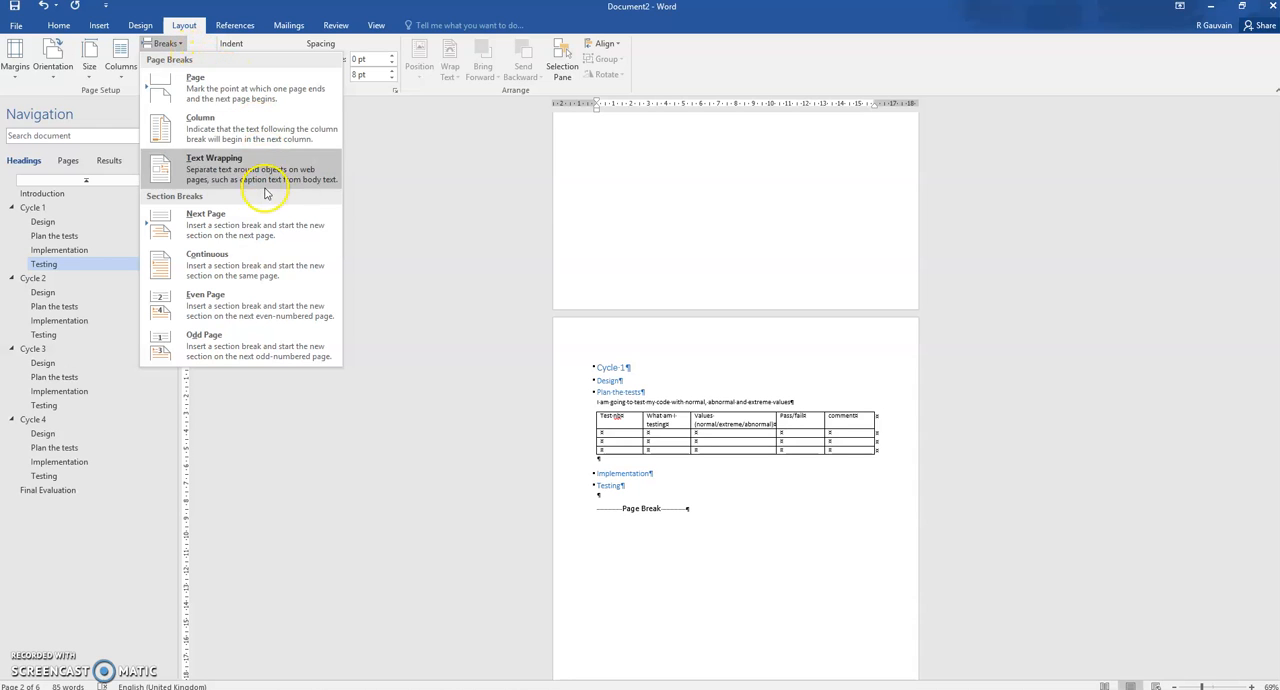
pyautogui.click(209, 228)
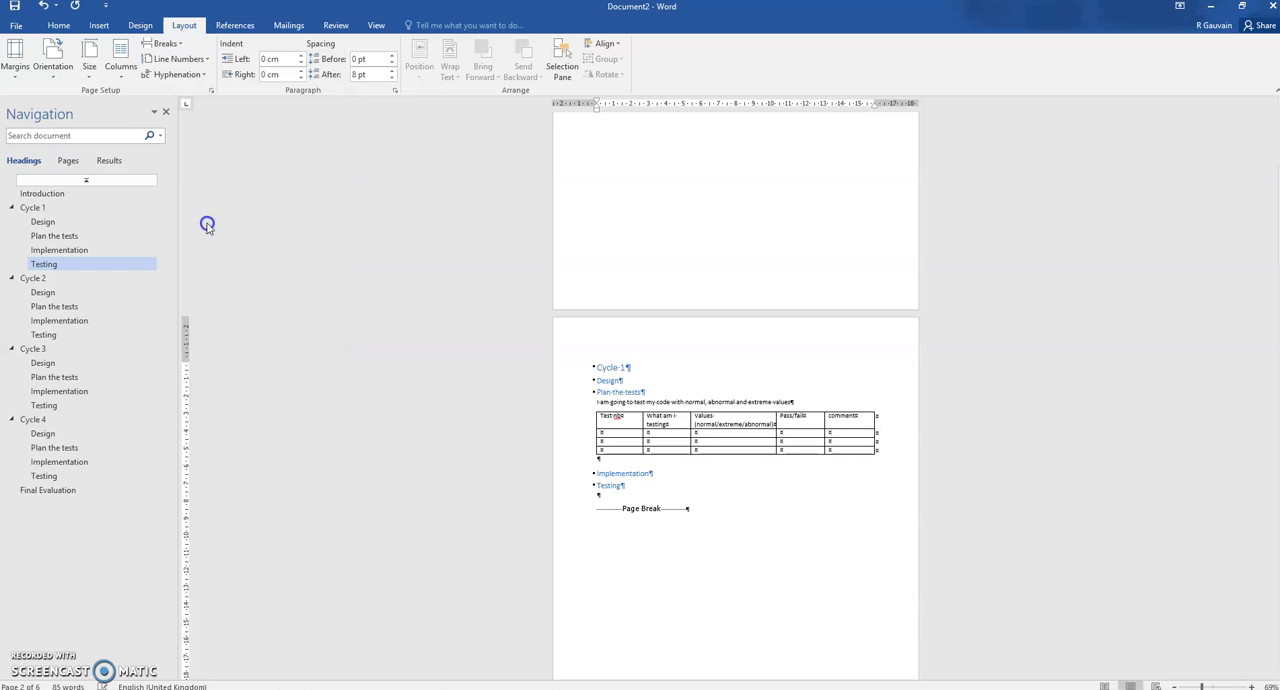
# Insert a Next Page section break directly before the Cycle 1 heading
pyautogui.click(601, 283)
pyautogui.scroll(1, 605, 285)
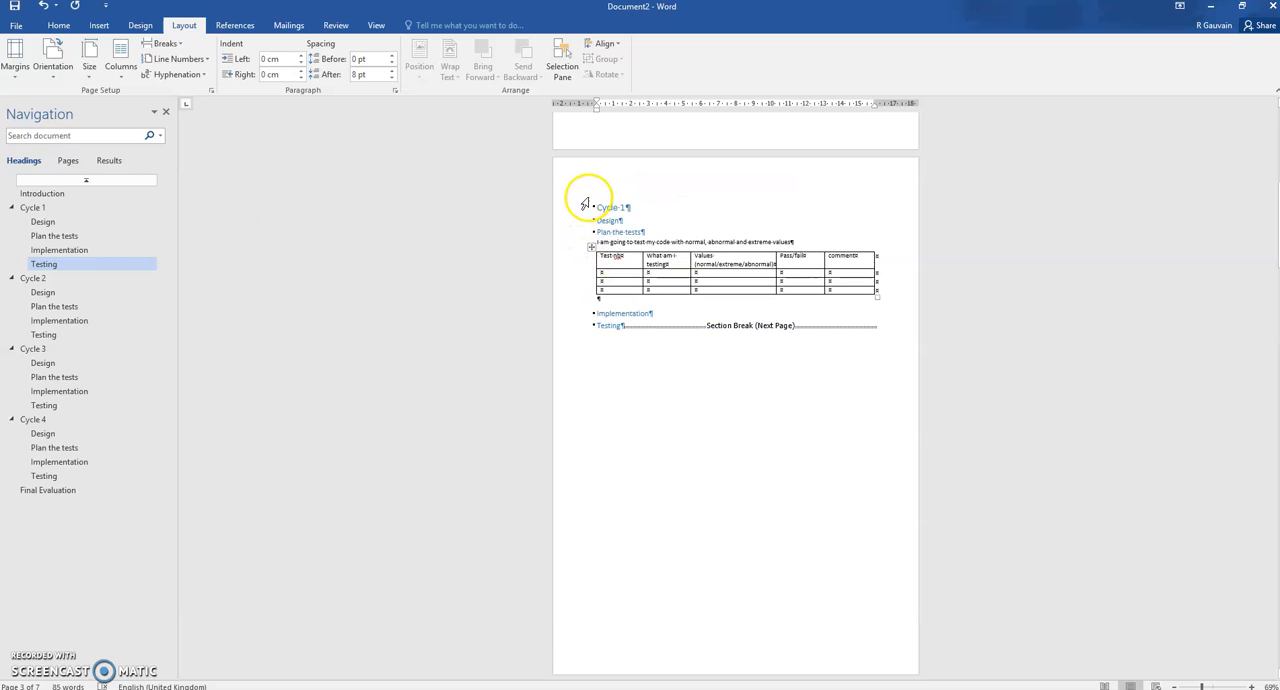
pyautogui.click(598, 207)
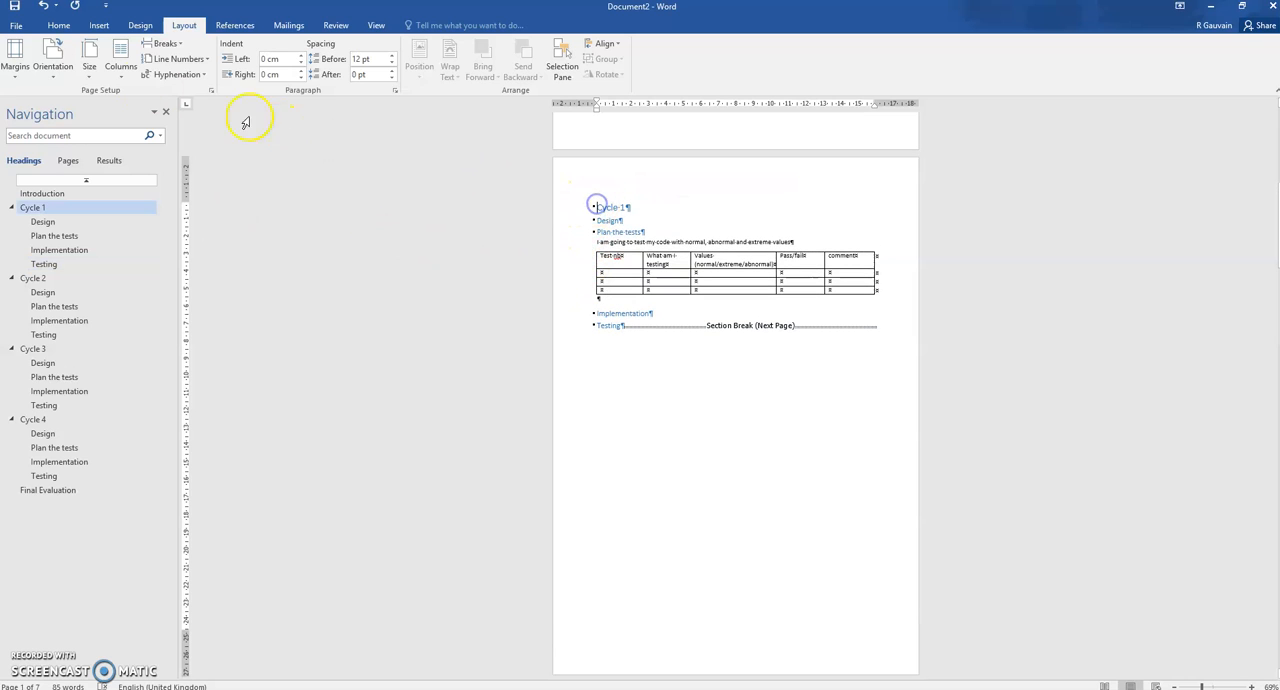
pyautogui.click(179, 45)
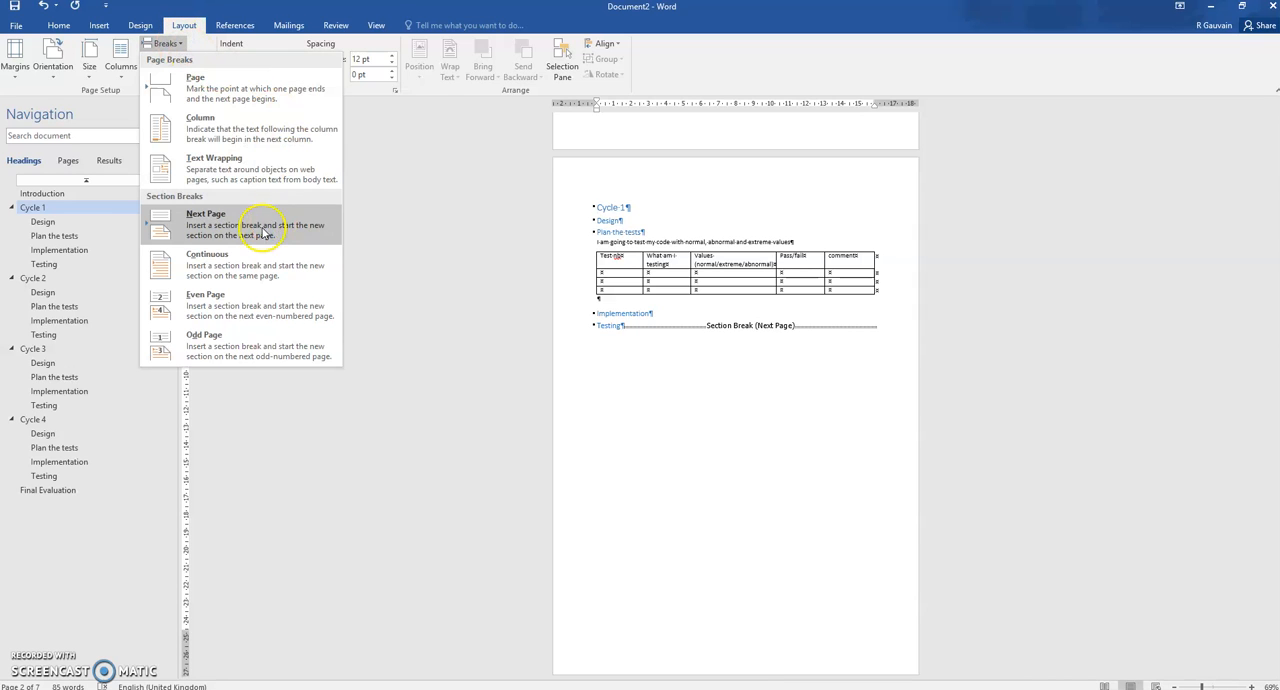
pyautogui.click(188, 220)
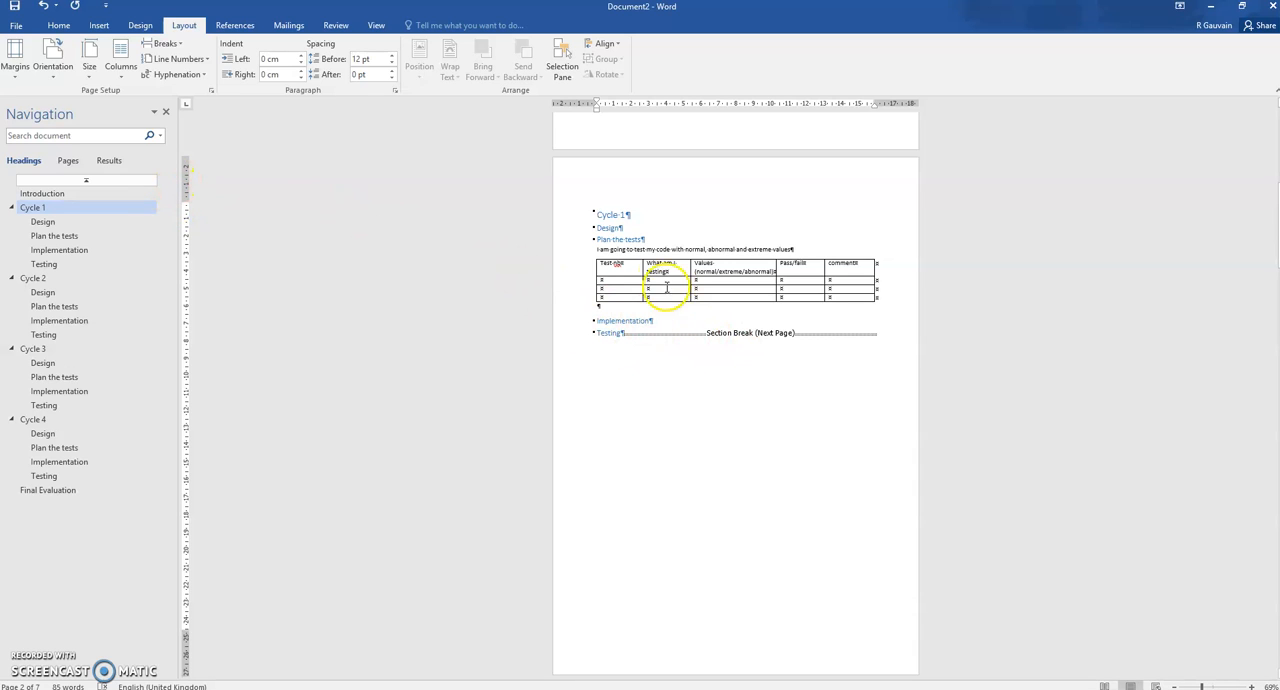
# Switch the Cycle 1 section to landscape orientation and widen the test table's comment column to the page margin
pyautogui.click(664, 243)
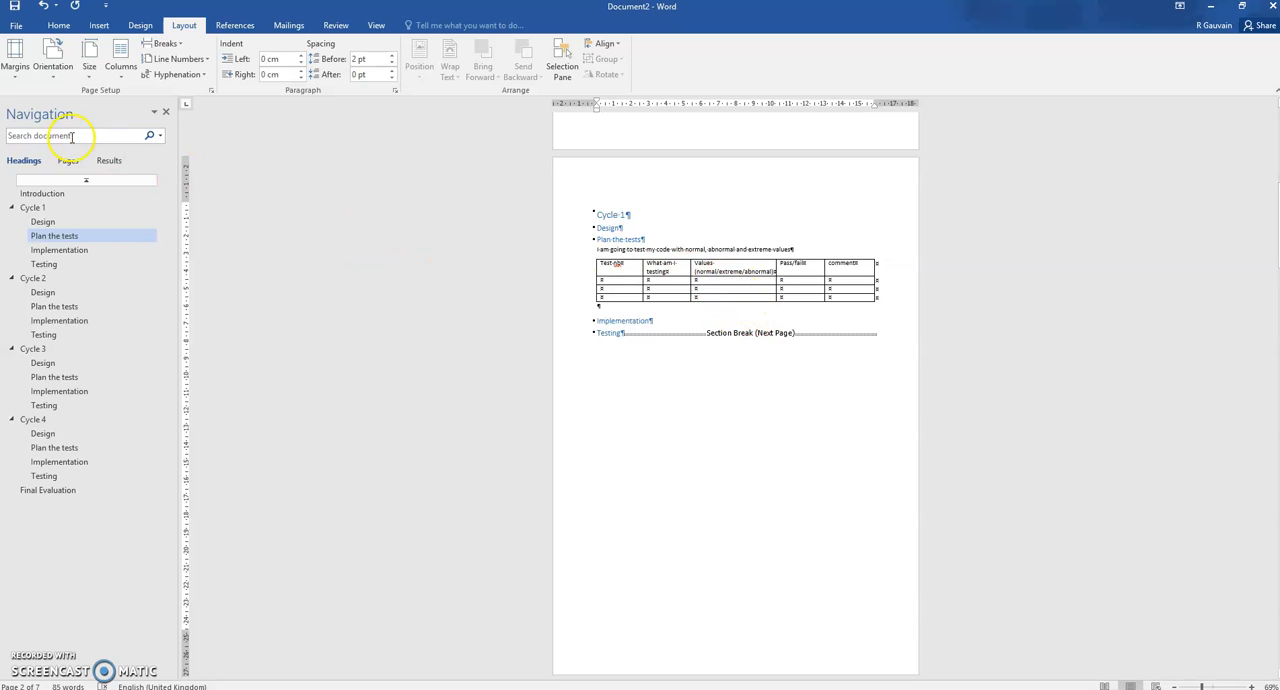
pyautogui.click(52, 58)
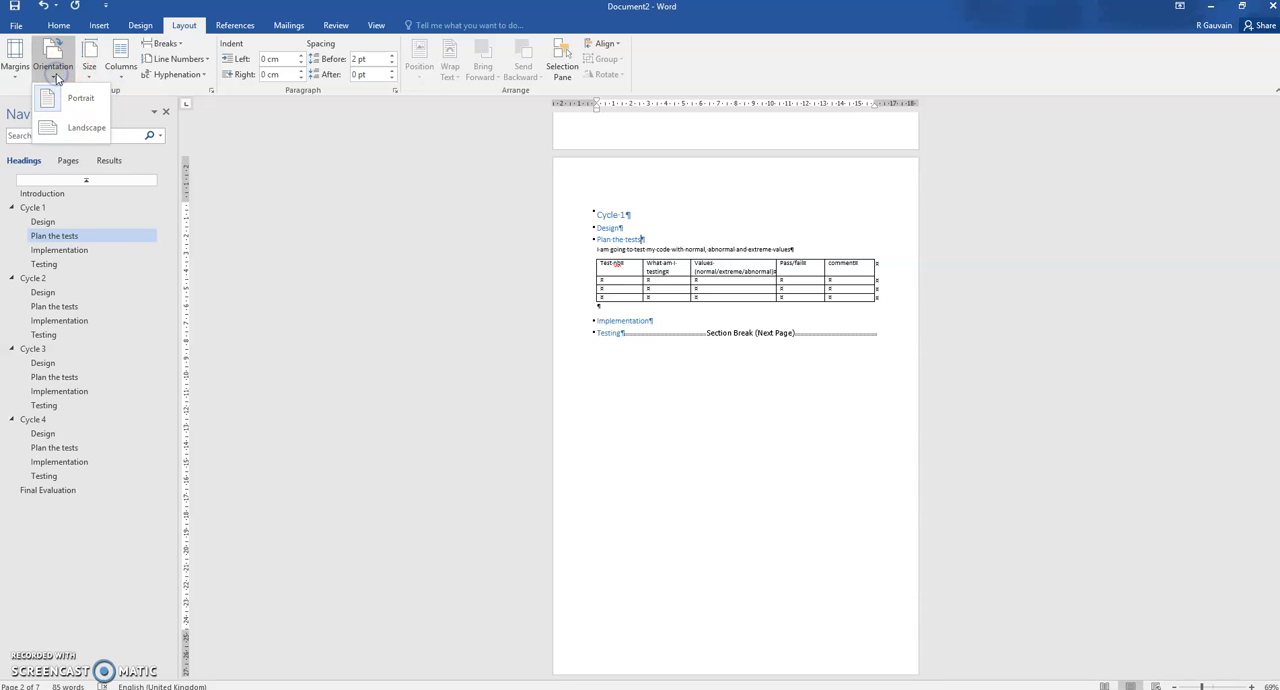
pyautogui.click(80, 127)
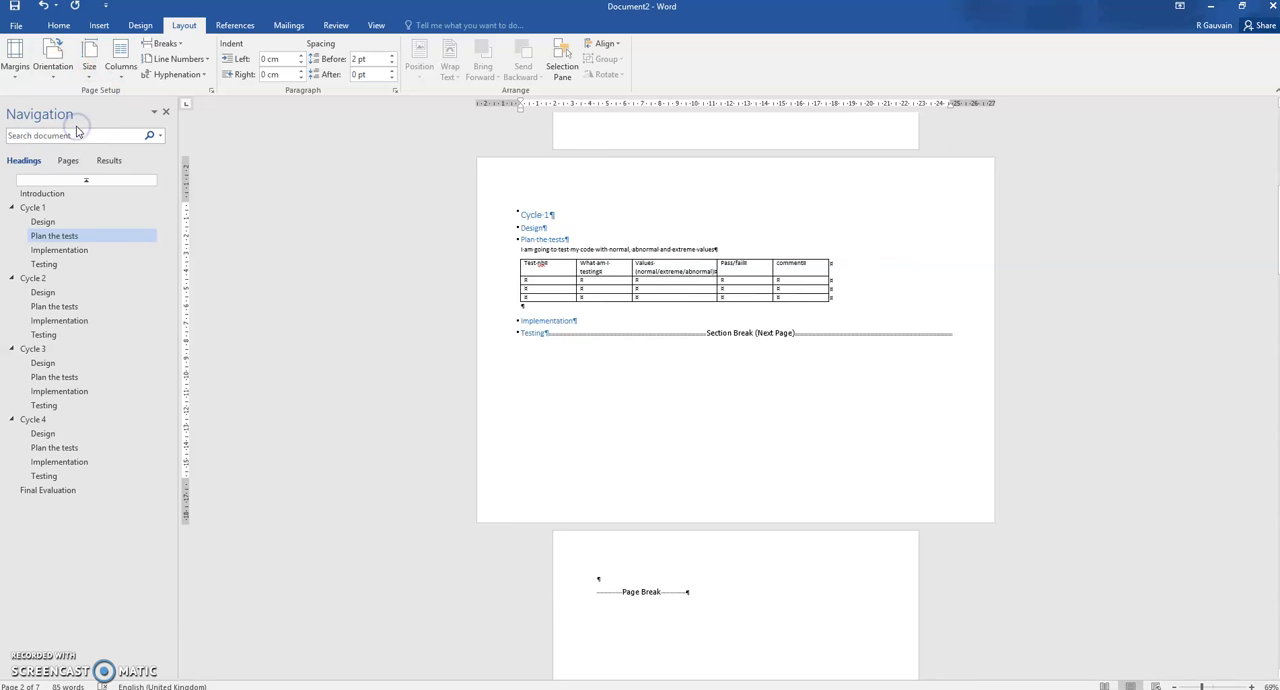
pyautogui.scroll(2, 1106, 364)
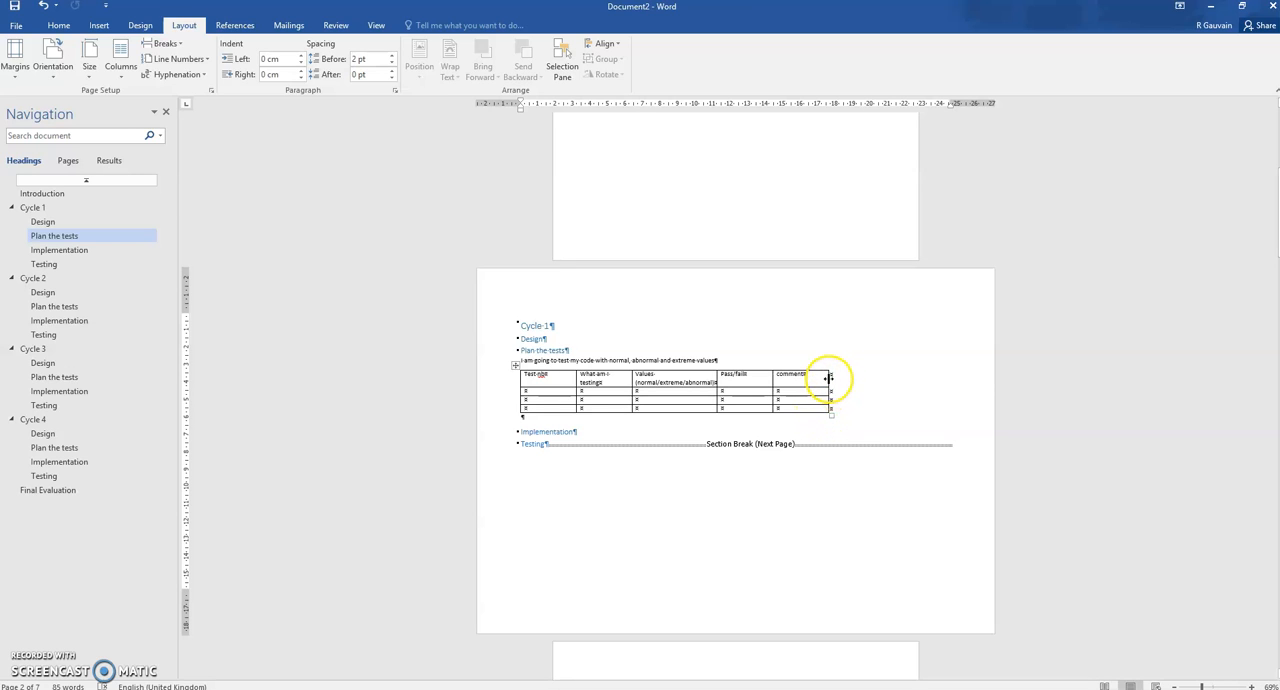
pyautogui.moveTo(828, 377); pyautogui.dragTo(954, 379)
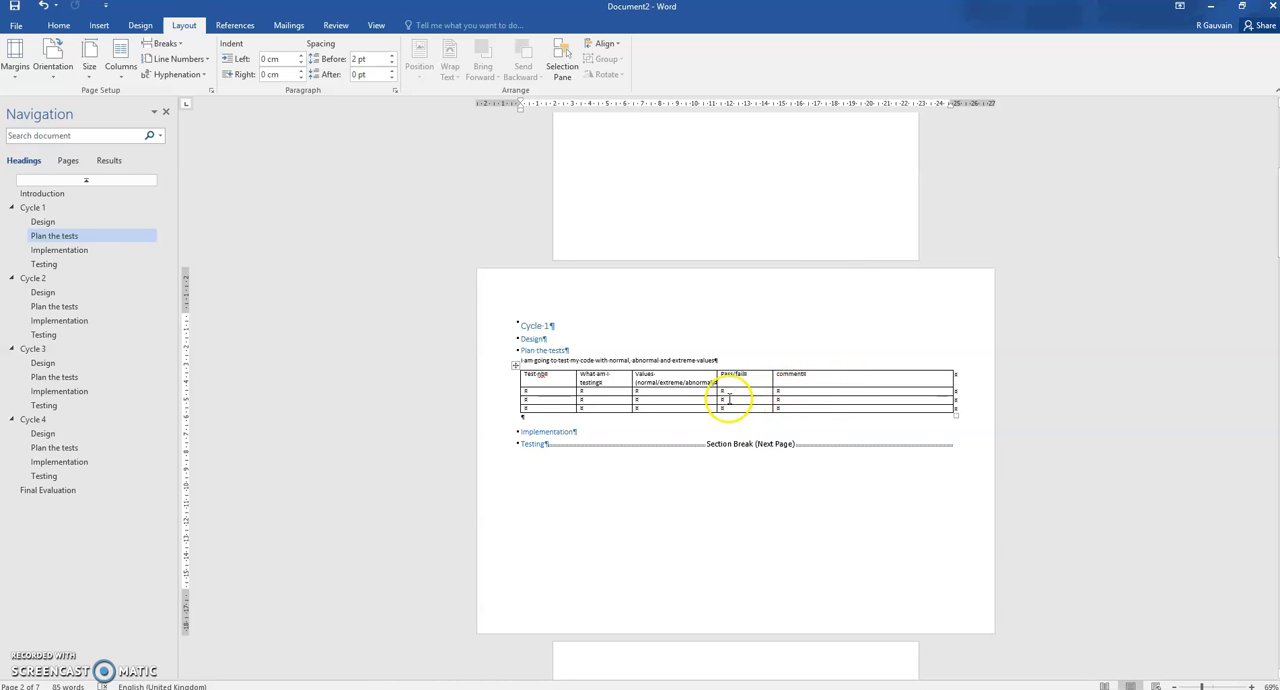
# Delete the leftover page break between Cycle 1's closing section break and the Cycle 2 heading
pyautogui.scroll(6, 725, 398)
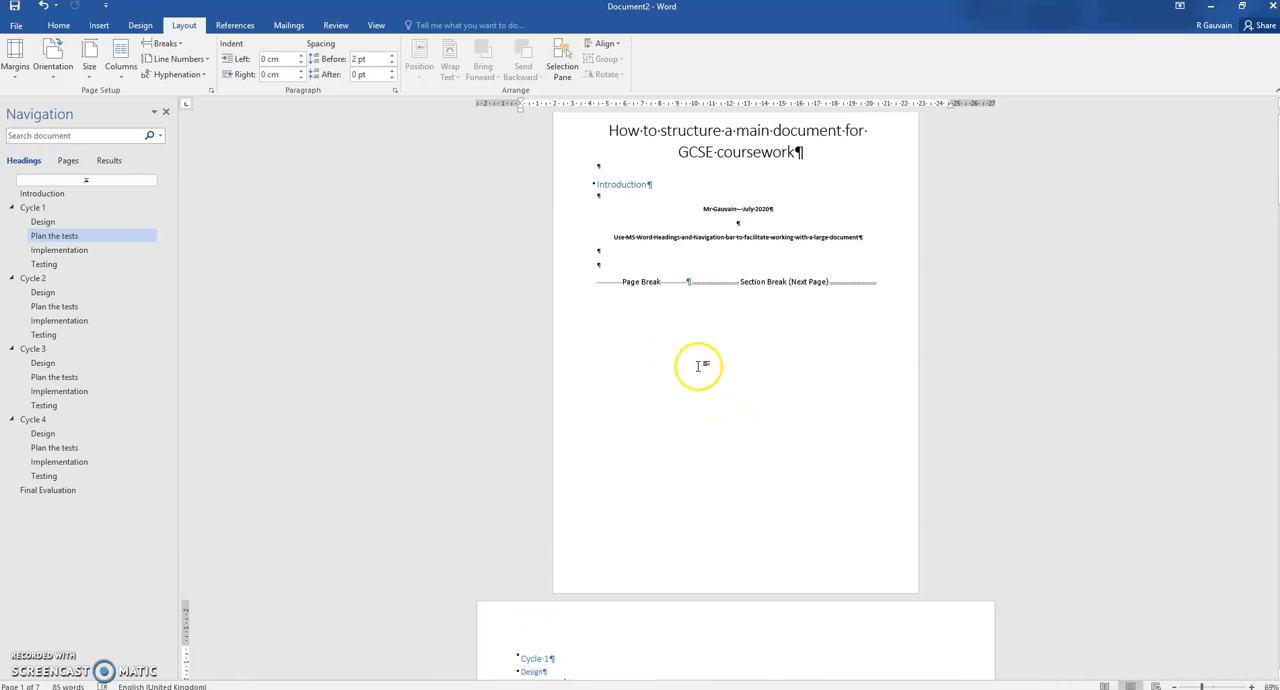
pyautogui.click(580, 283)
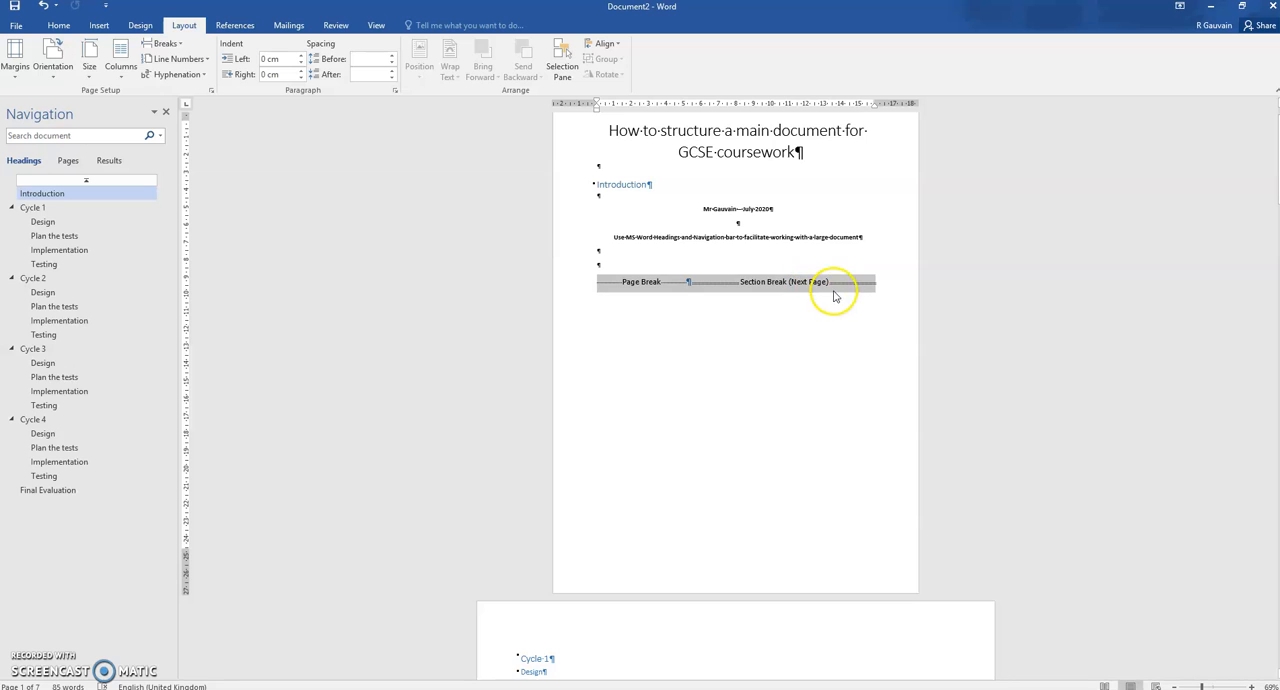
pyautogui.scroll(-3, 746, 306)
pyautogui.scroll(-3, 662, 311)
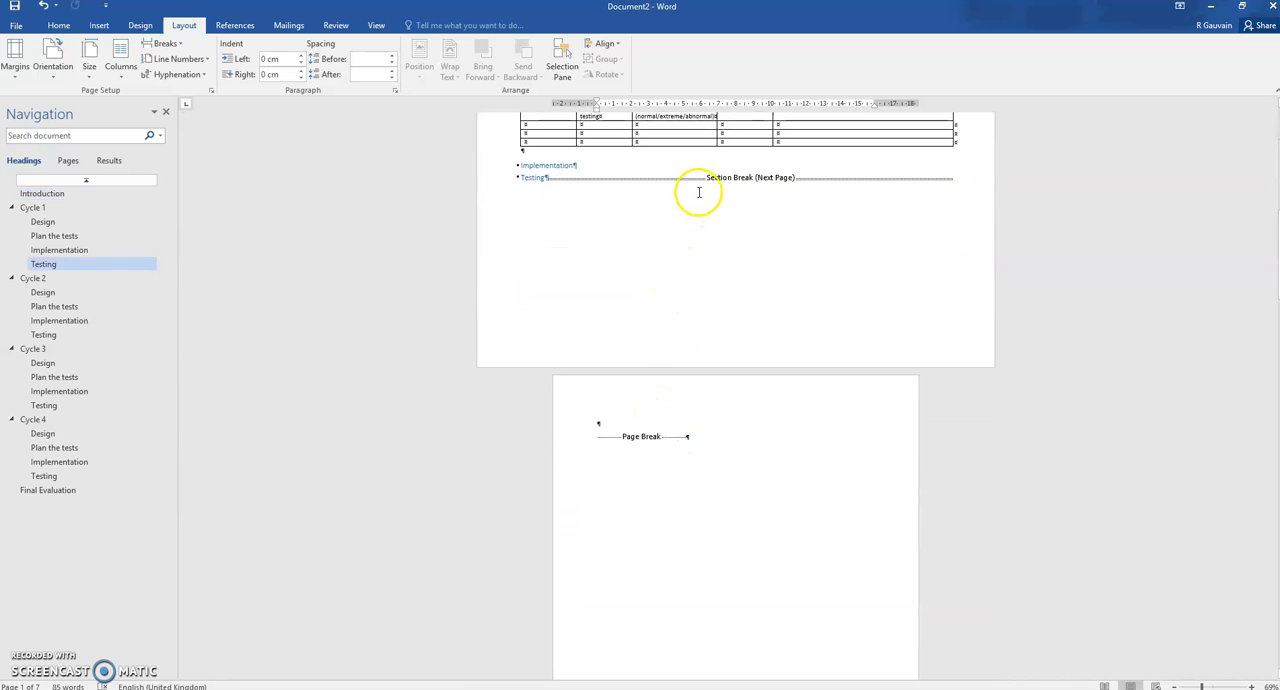
pyautogui.click(629, 432)
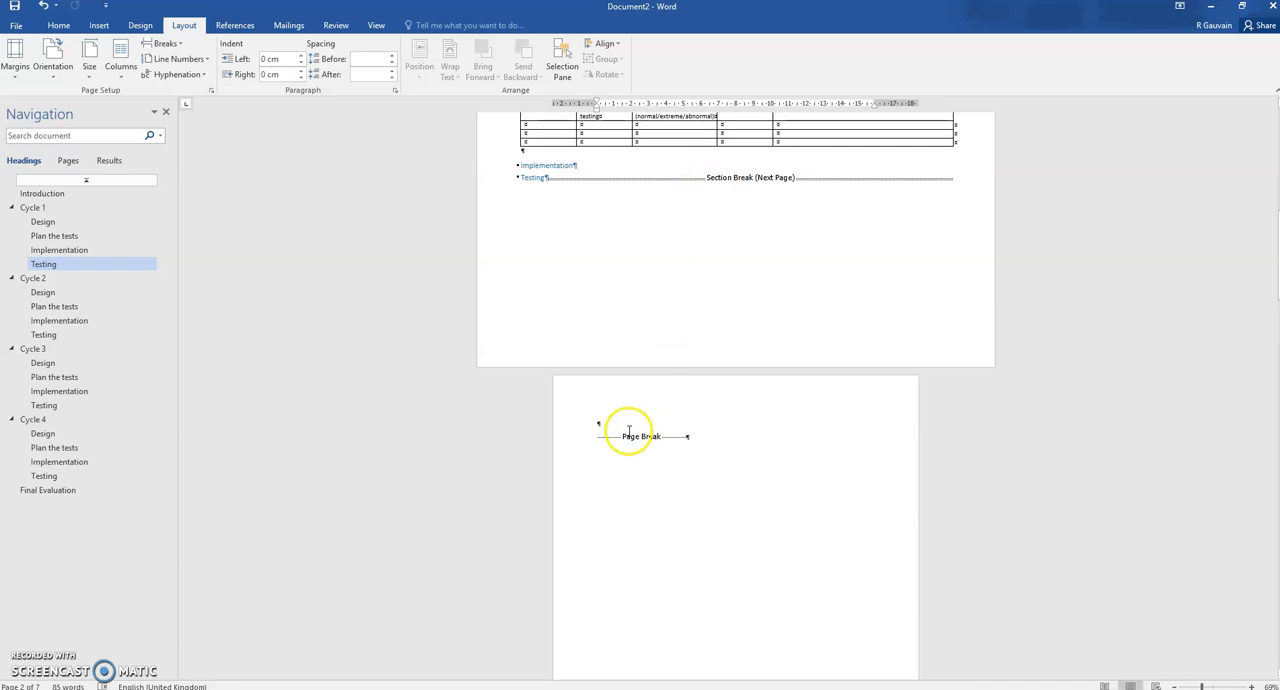
pyautogui.click(577, 441)
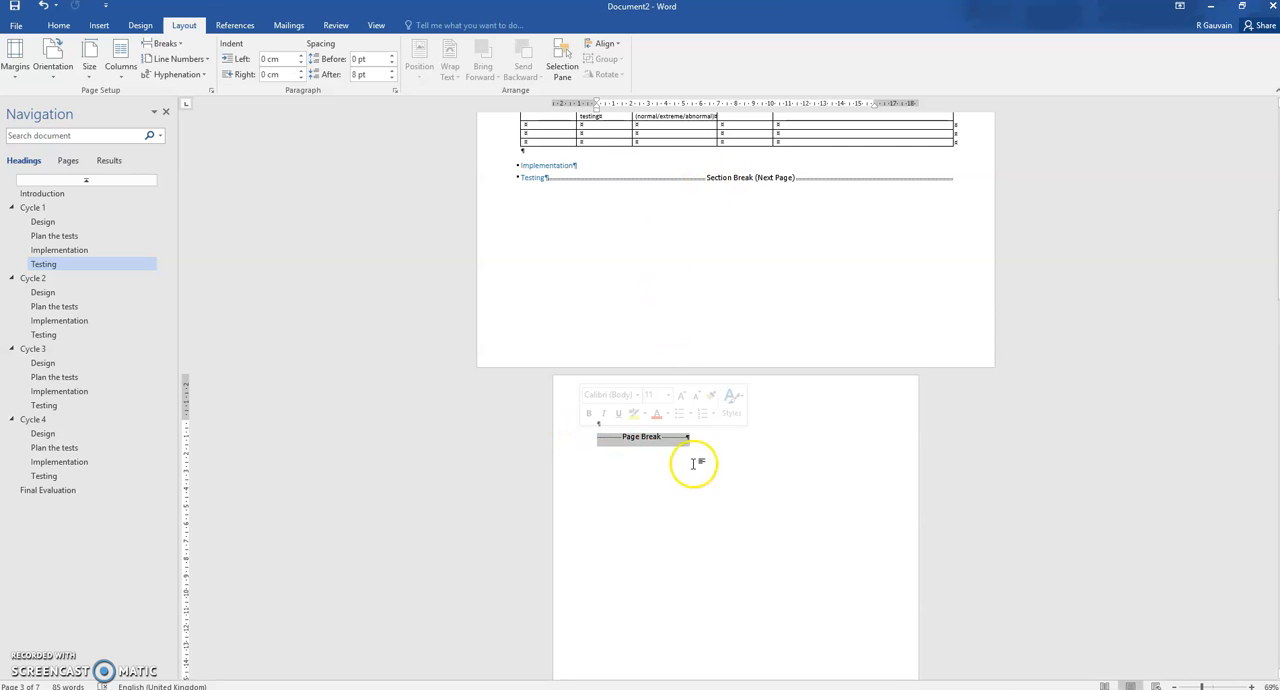
pyautogui.press('Delete')
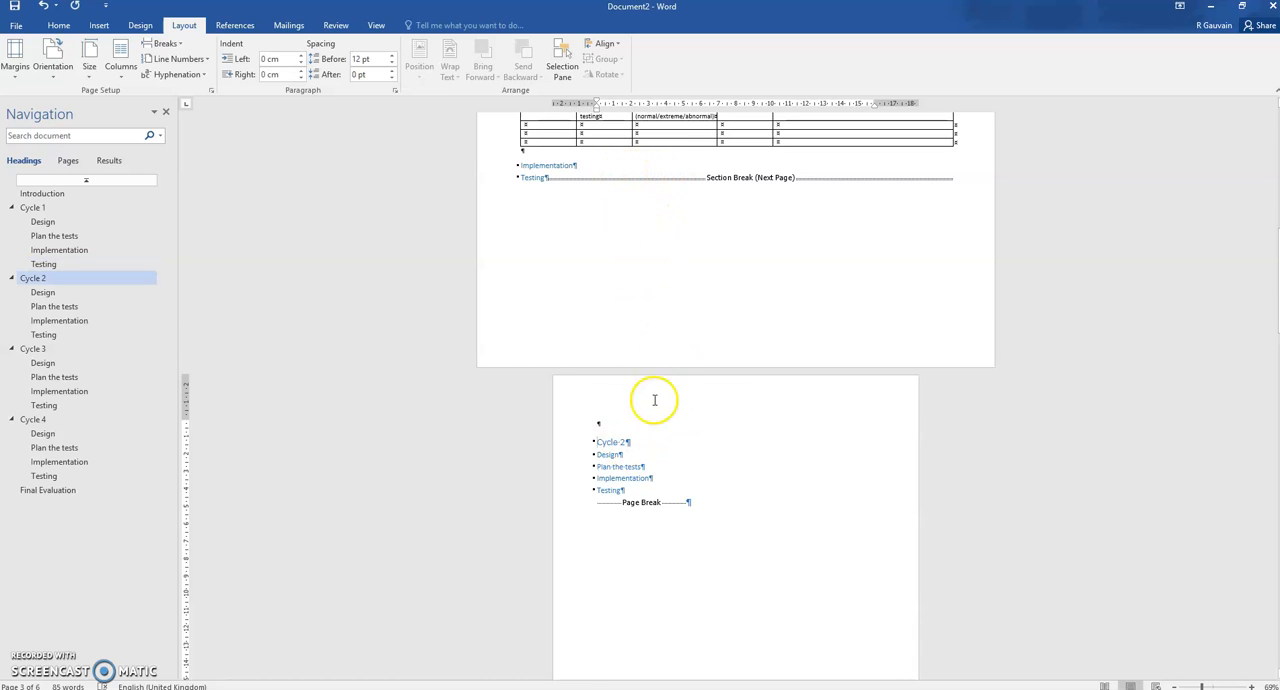
# Add the lines "Test 1", "Test 2" and "Test 3" below Cycle 1's test table, with an empty line after each
pyautogui.scroll(2, 605, 210)
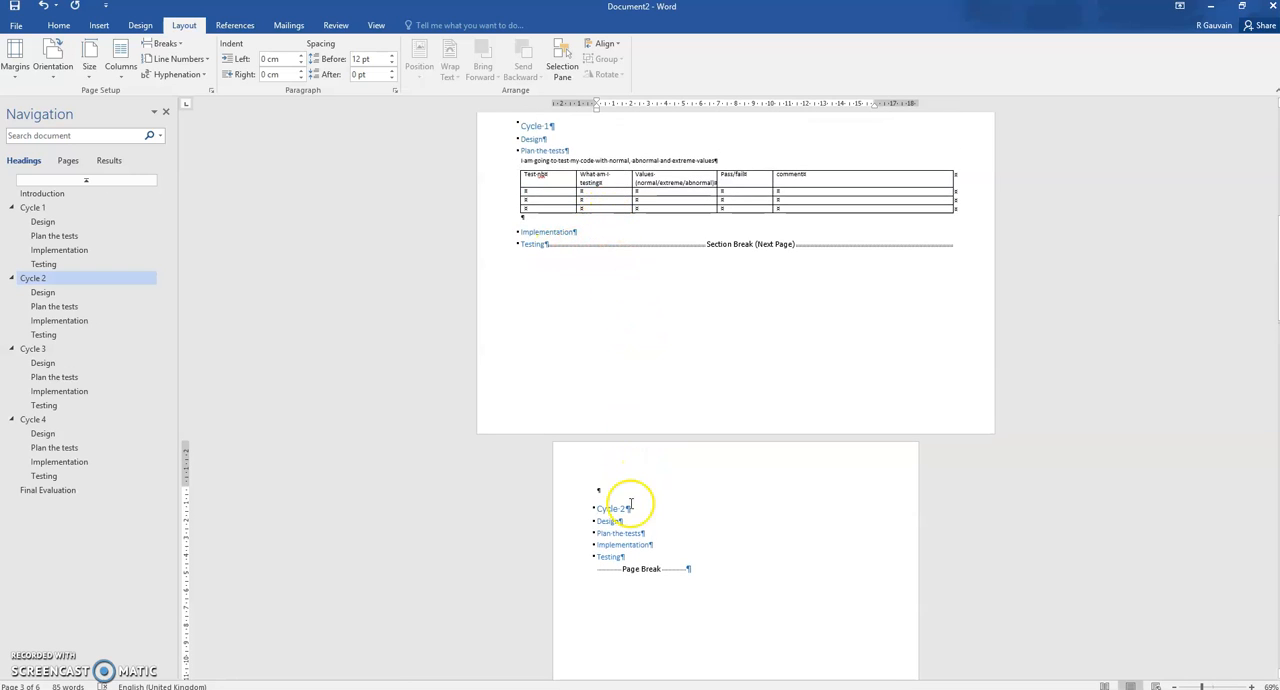
pyautogui.click(568, 219)
pyautogui.press('Return')
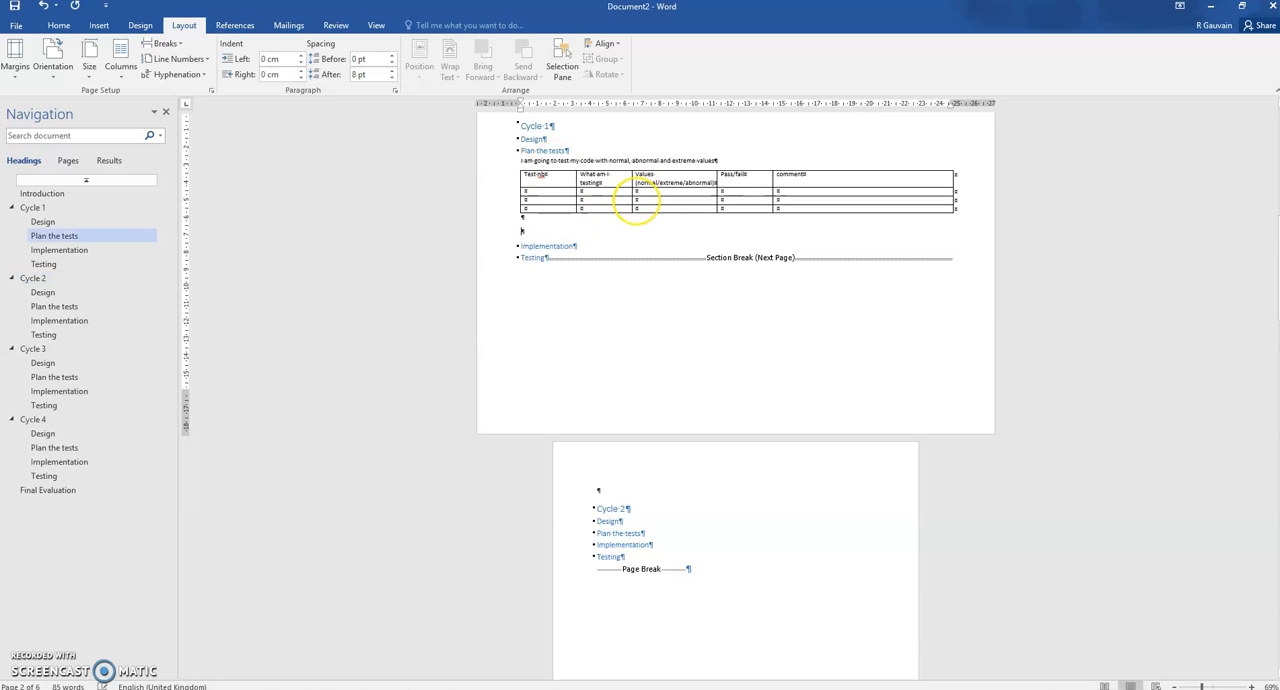
pyautogui.press('Return')
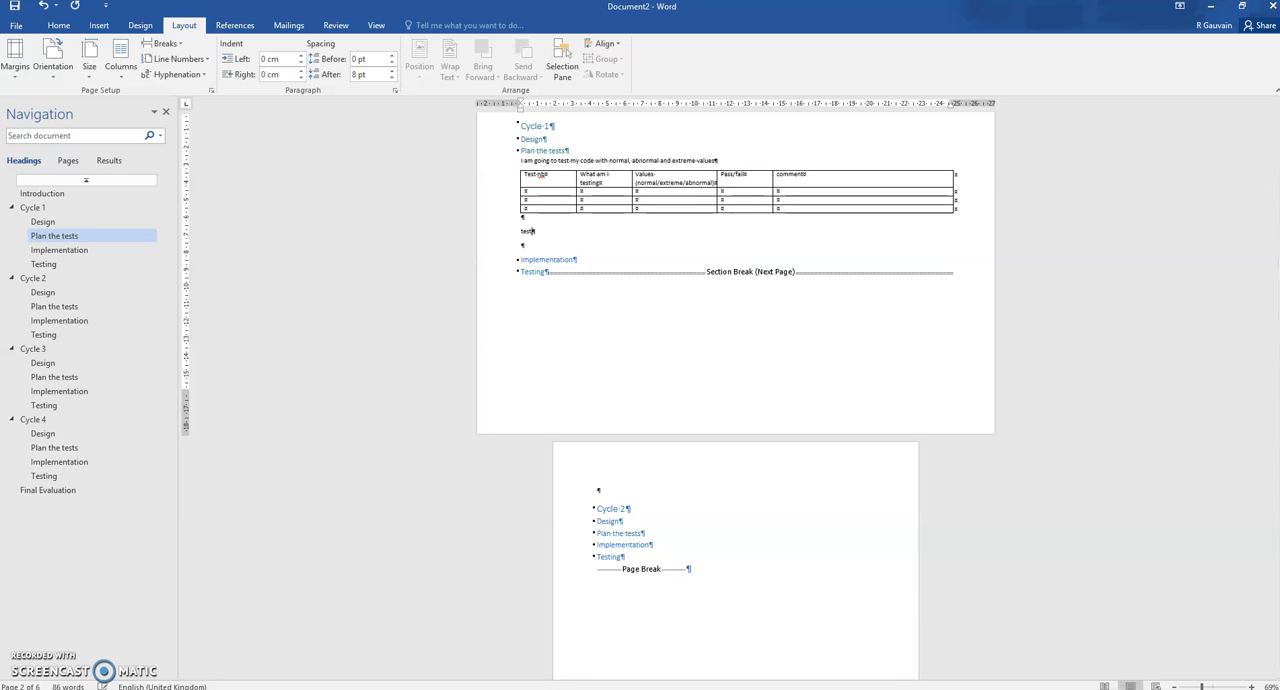
pyautogui.press('Return')
pyautogui.press('Return')
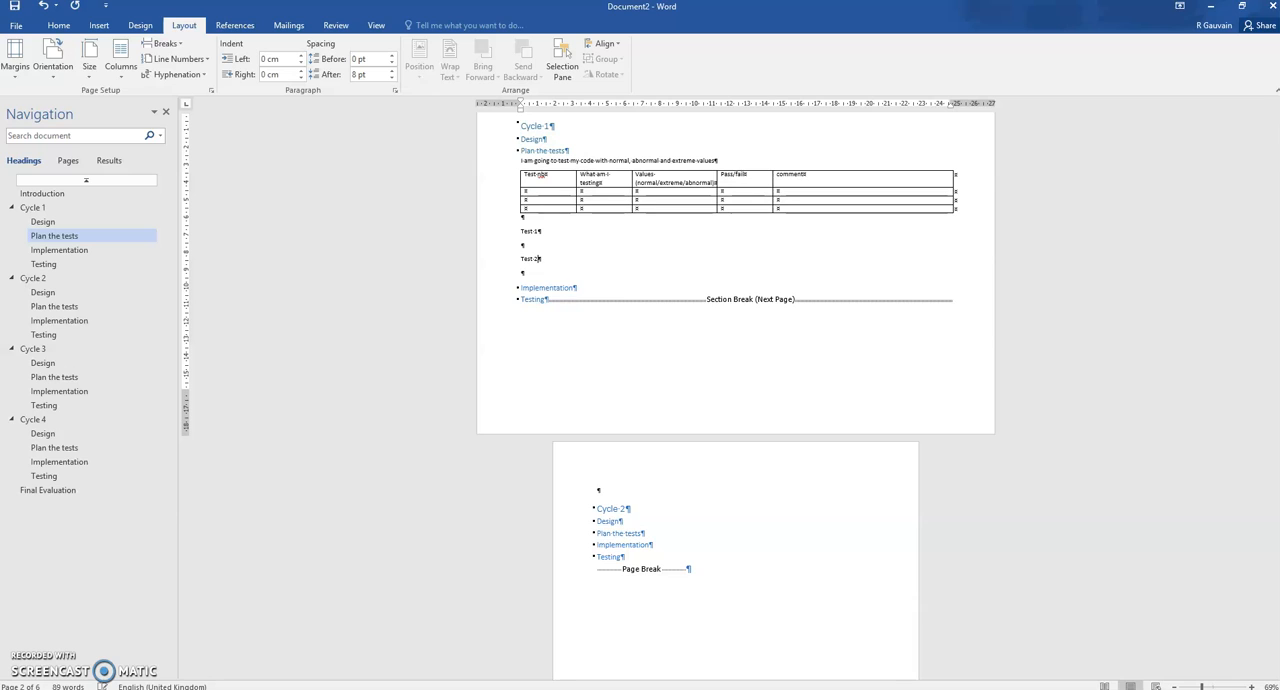
pyautogui.press('Return')
pyautogui.press('Return')
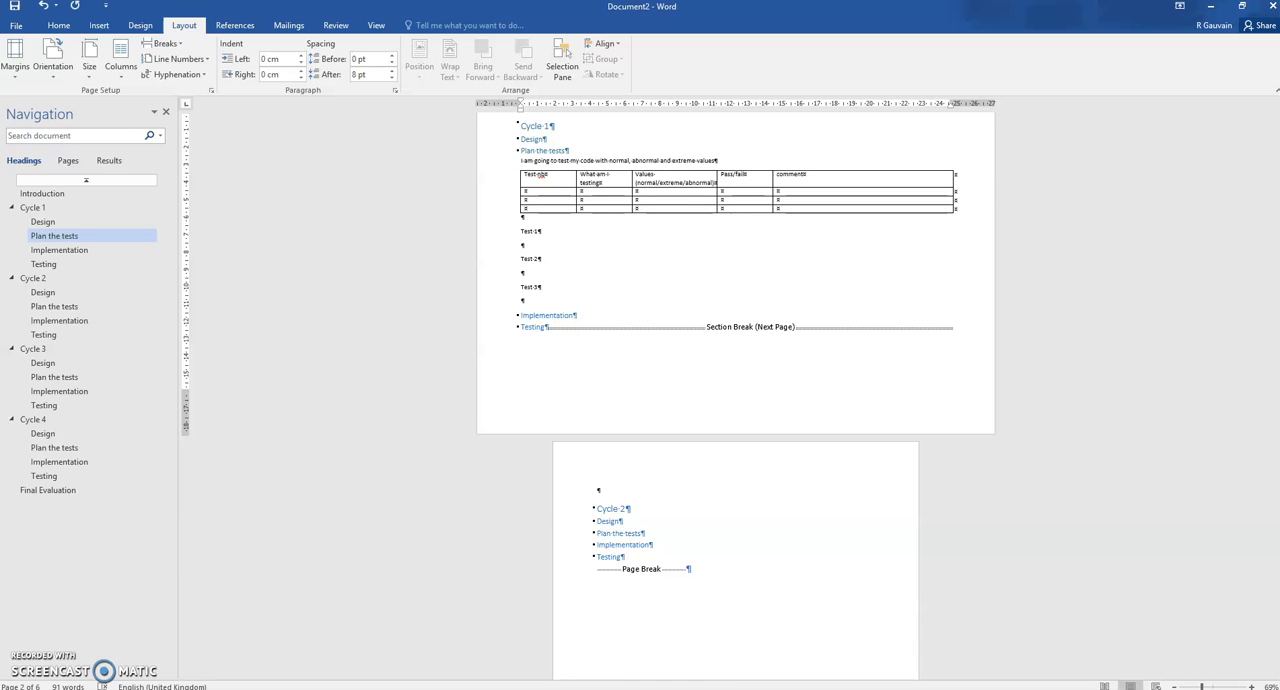
# Number the three empty rows 1, 2 and 3 in the table's "Test nb" column
pyautogui.click(550, 192)
pyautogui.write('1')
pyautogui.click(544, 201)
pyautogui.write('2')
pyautogui.write('3')
pyautogui.click(580, 233)
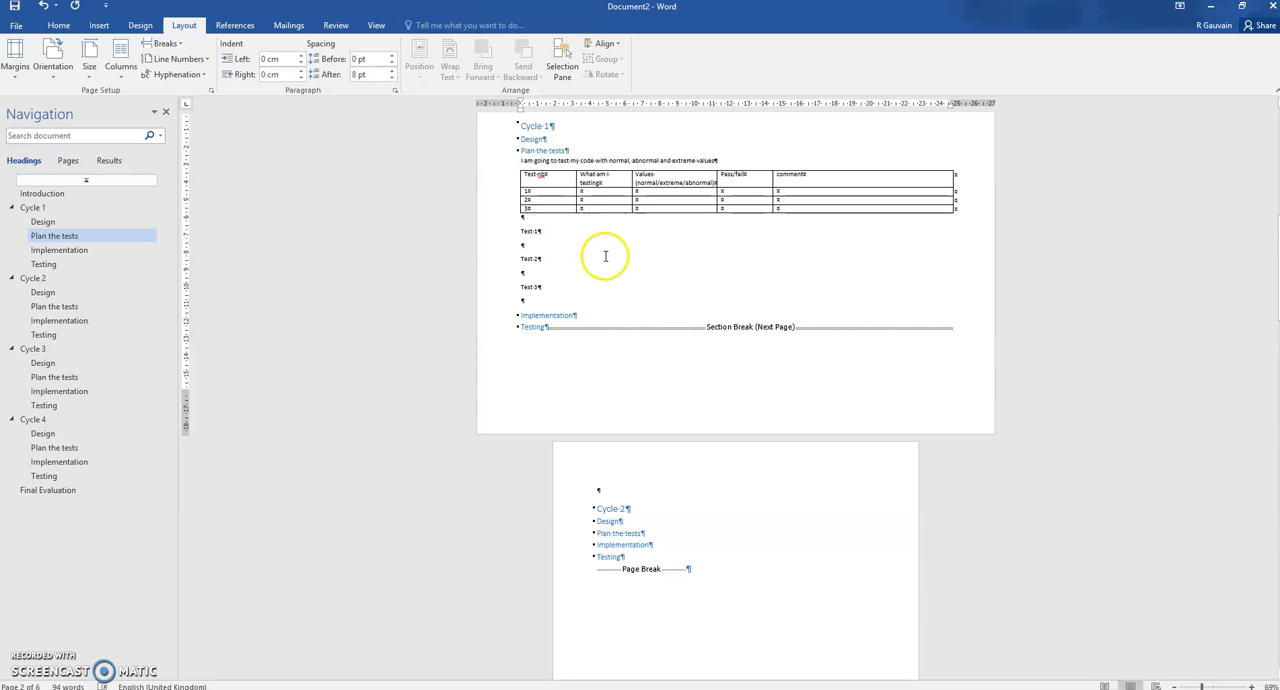
# Hide the paragraph marks and other formatting symbols throughout the document
pyautogui.click(58, 25)
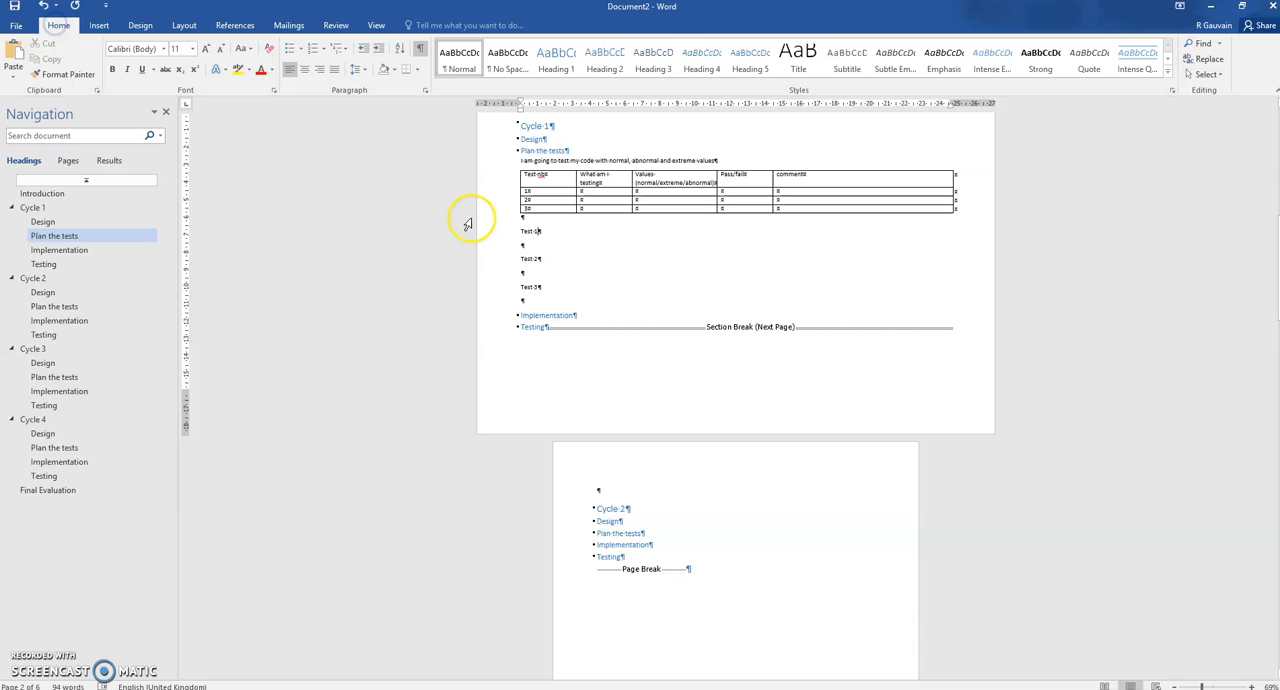
pyautogui.click(420, 50)
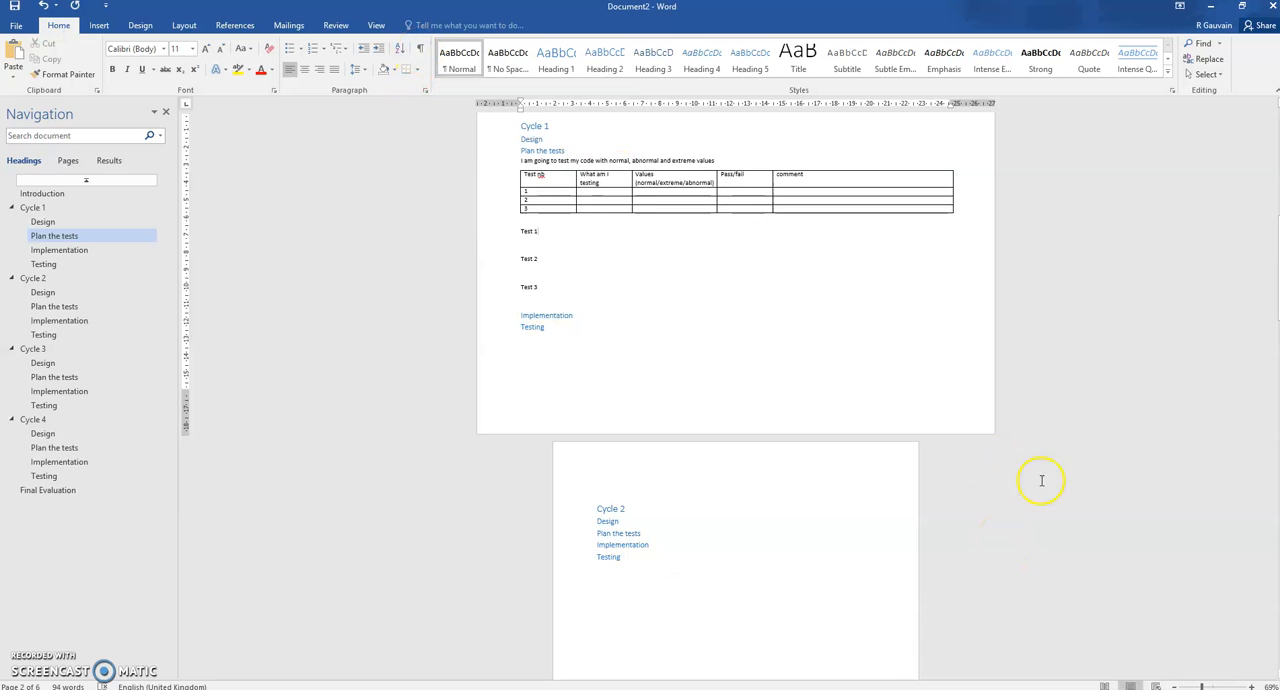
# Examine the page layout, orientation and heading order from the Introduction through the cycle sections to Cycle 4
pyautogui.click(1211, 686)
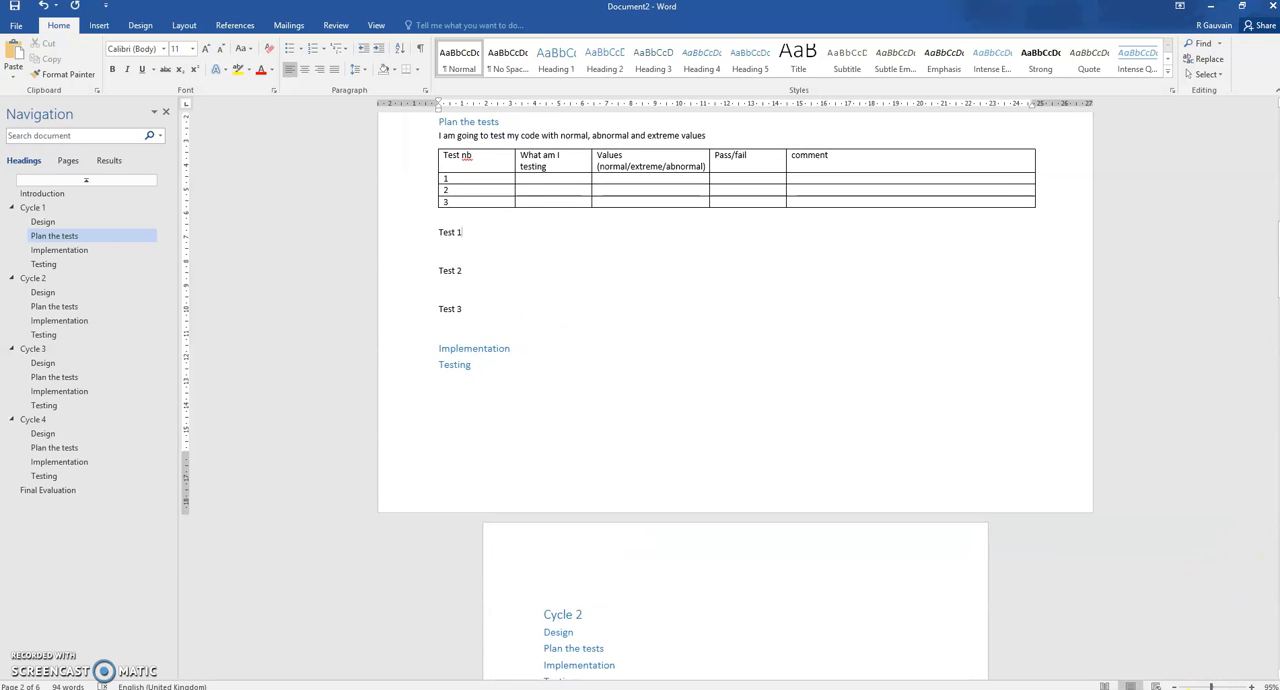
pyautogui.scroll(3, 1263, 524)
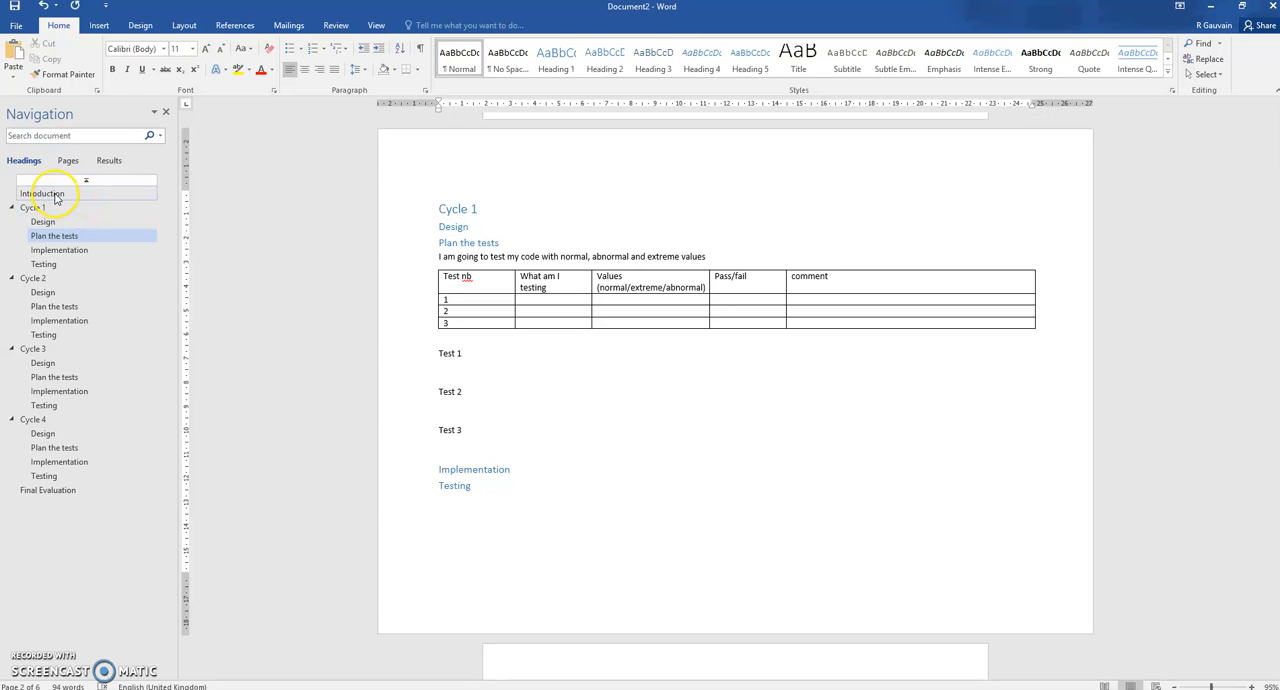
pyautogui.click(42, 193)
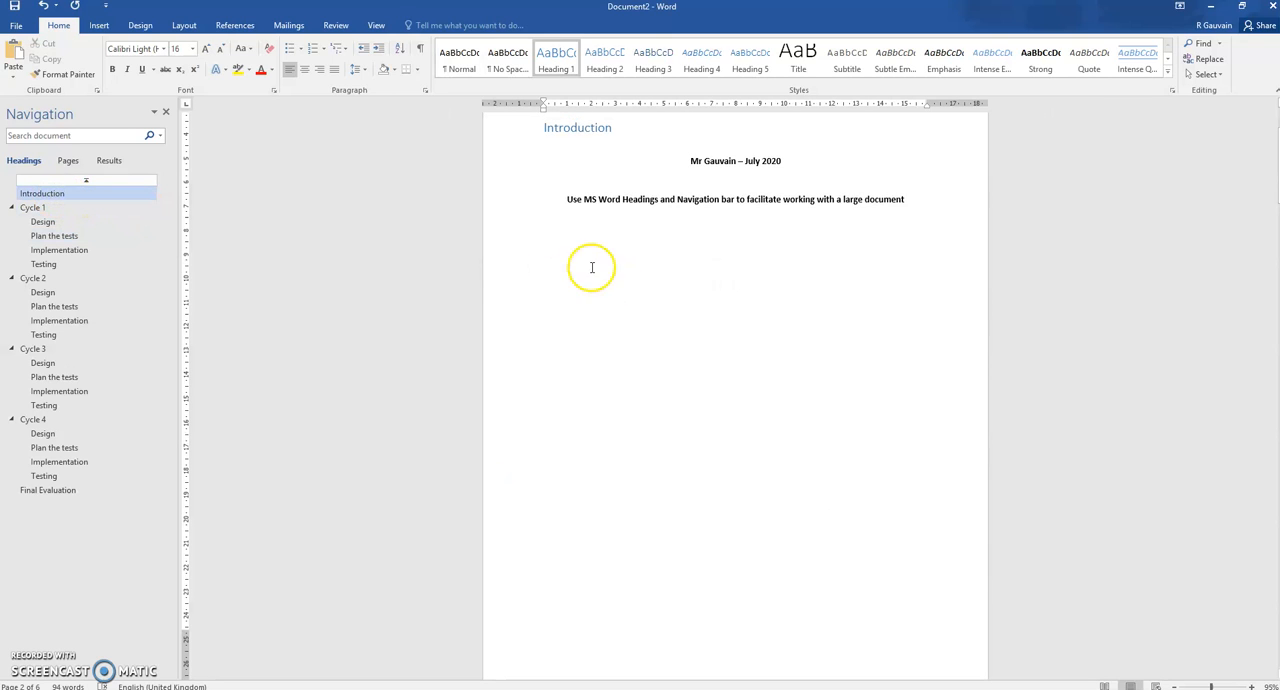
pyautogui.scroll(-9, 735, 395)
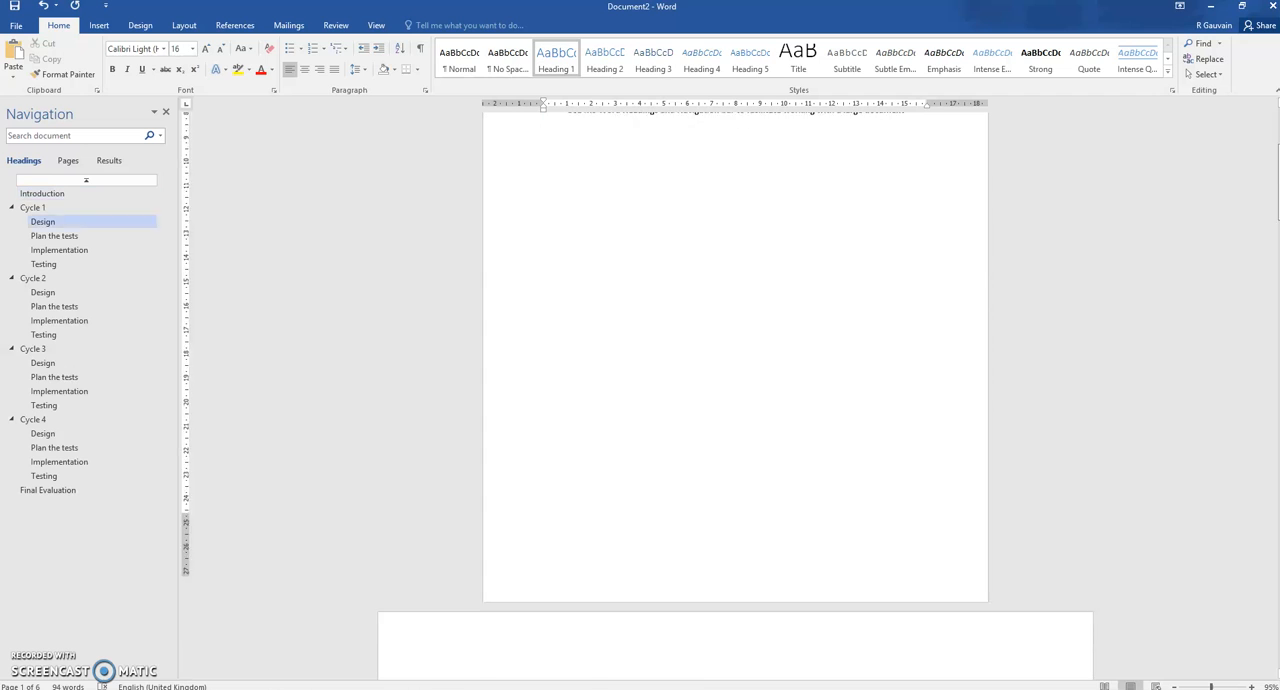
pyautogui.scroll(-8, 1273, 290)
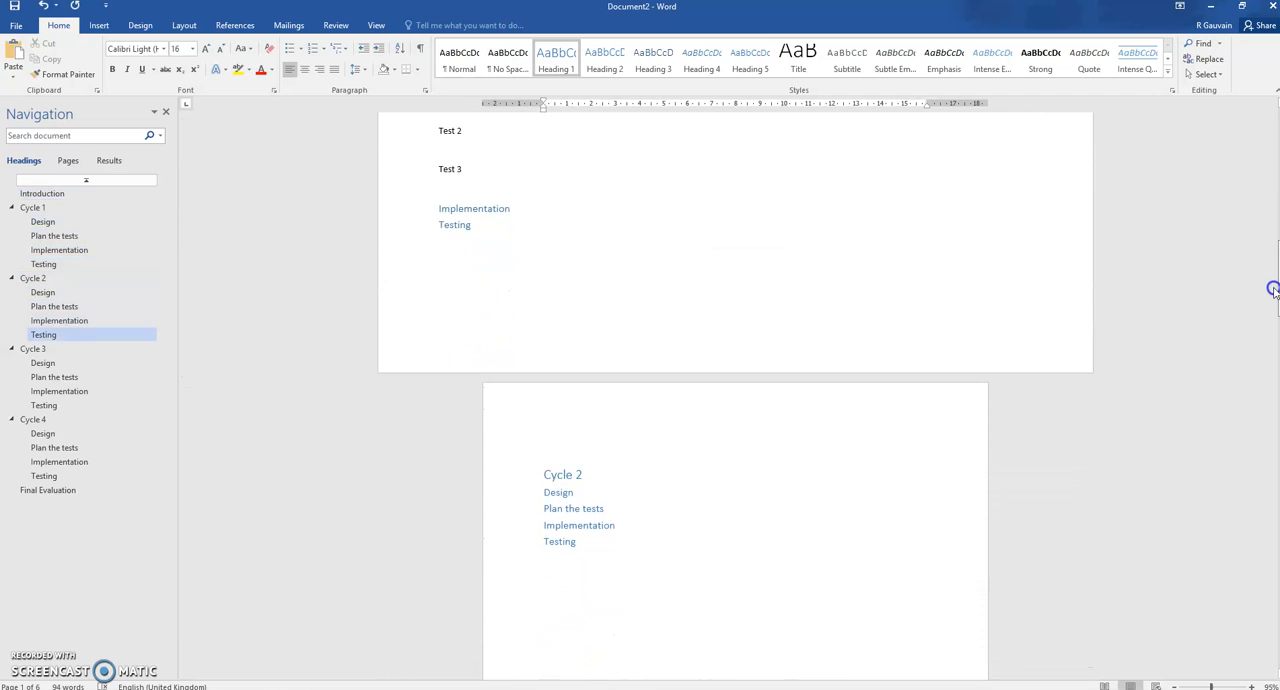
pyautogui.scroll(-7, 1273, 290)
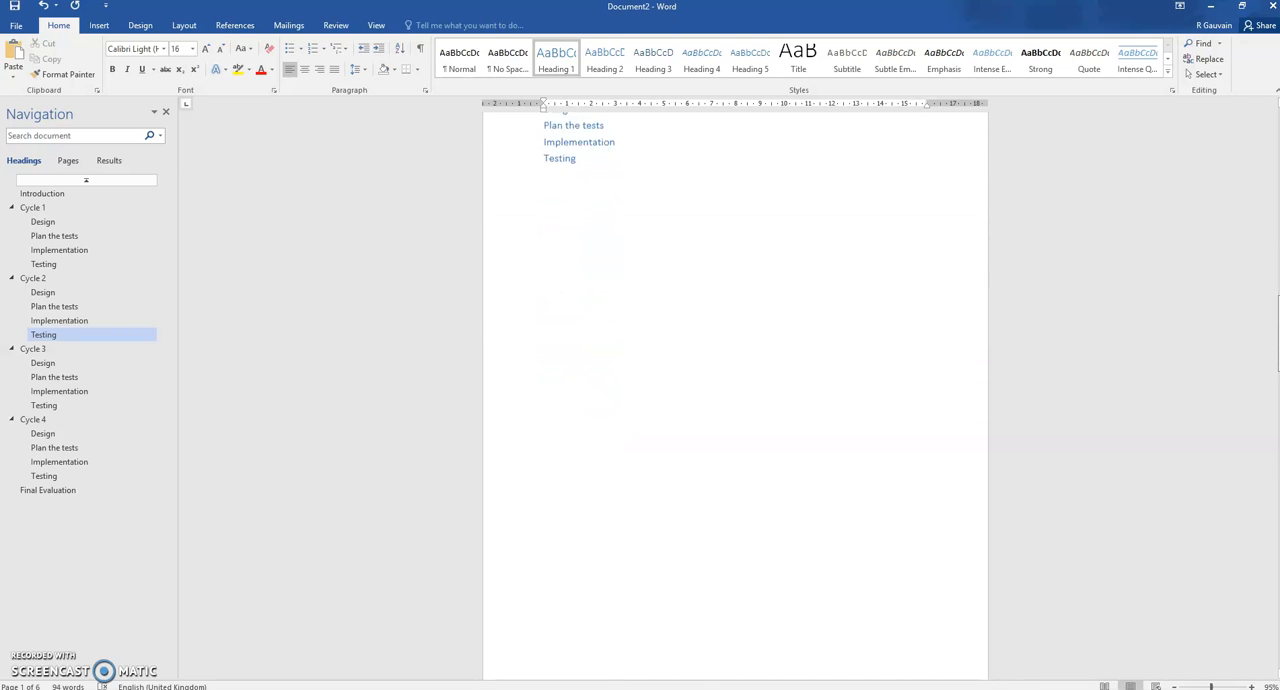
pyautogui.scroll(-7, 735, 400)
pyautogui.scroll(-9, 735, 400)
pyautogui.scroll(-7, 735, 400)
pyautogui.scroll(-13, 735, 400)
pyautogui.scroll(-2, 735, 400)
pyautogui.scroll(15, 735, 400)
pyautogui.scroll(5, 765, 425)
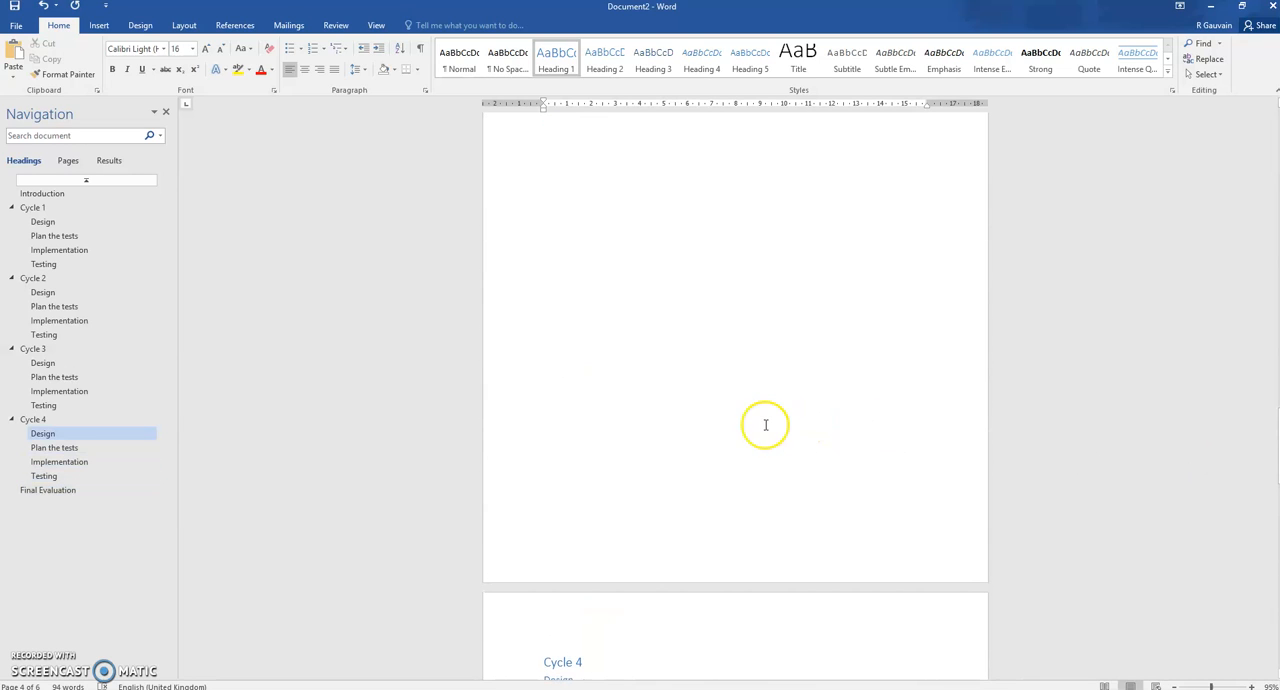